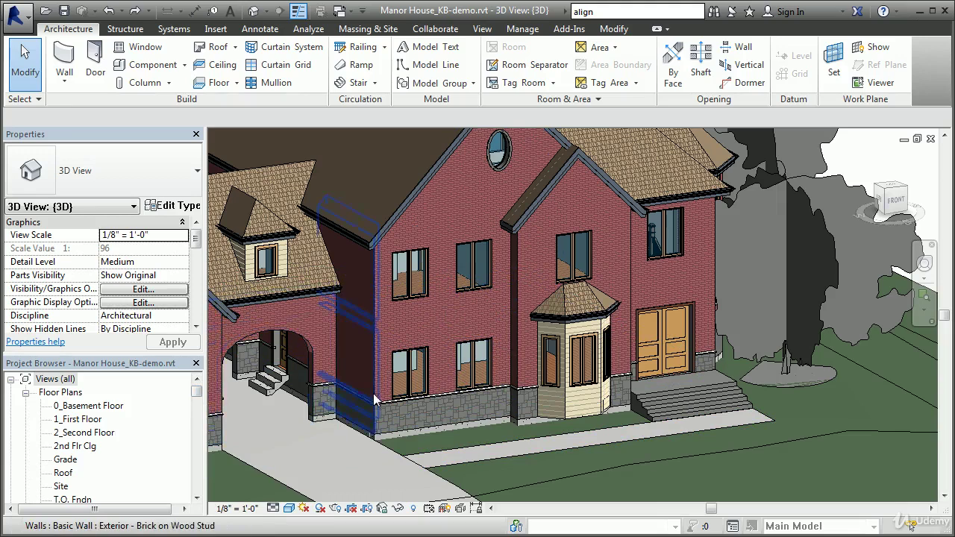
Open the 1_First Floor plan and delete the casement window nearest the Dining Room's outer corner in the front wall
double_click(78, 419)
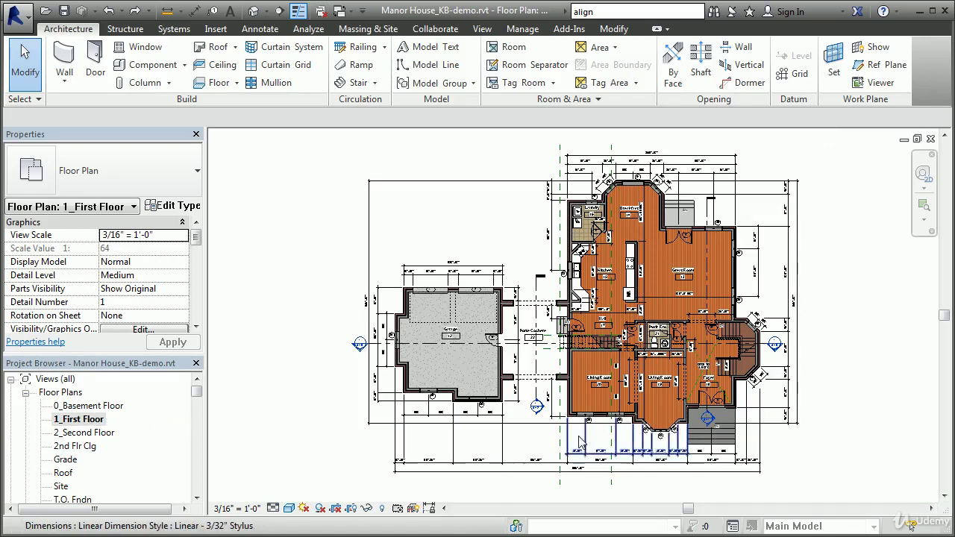
scroll(550, 422, up, 4)
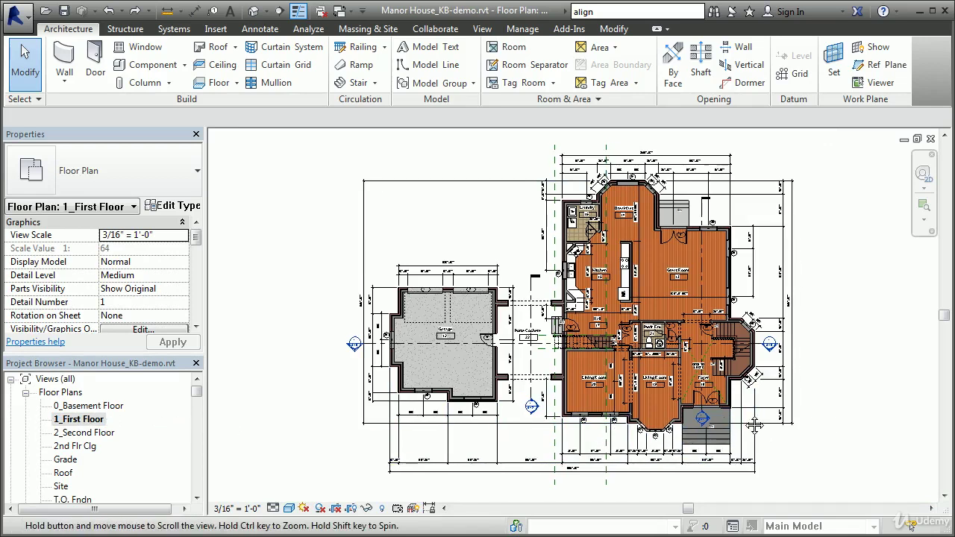
scroll(447, 415, up, 3)
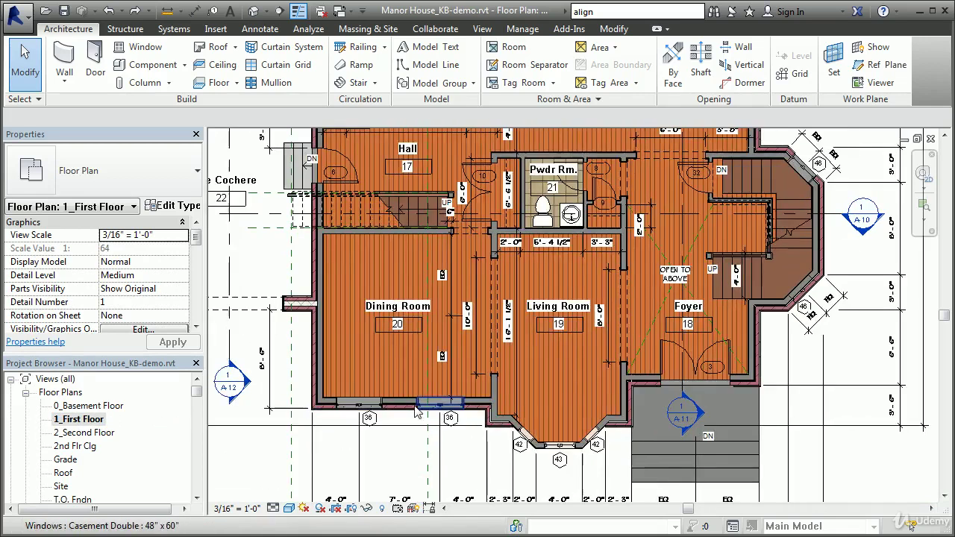
middle_drag(270, 313, 321, 269)
scroll(511, 457, up, 2)
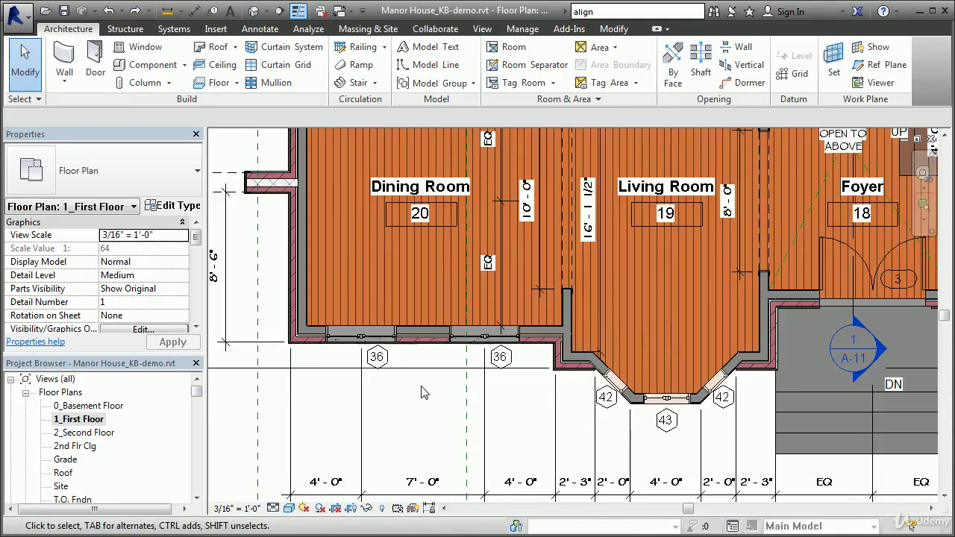
middle_drag(470, 345, 518, 417)
scroll(461, 344, up, 1)
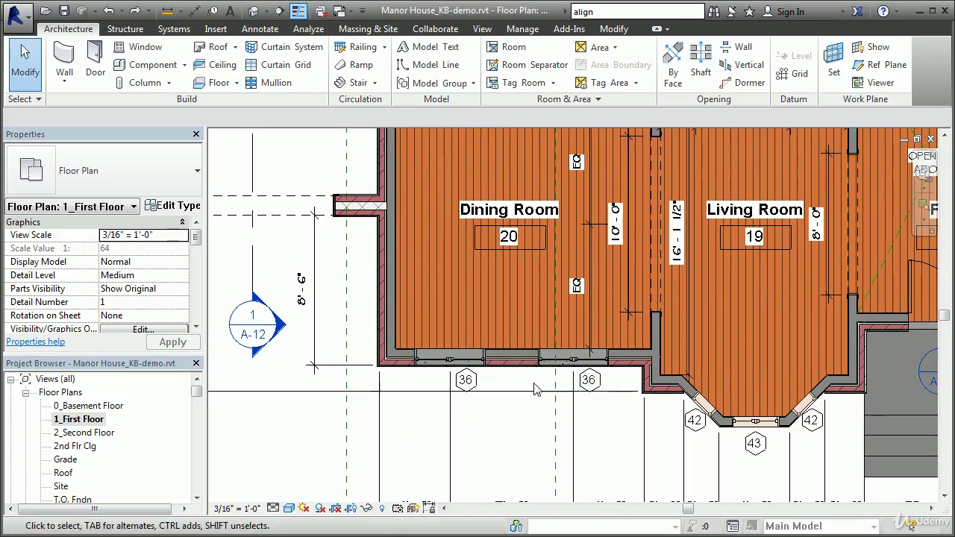
click(470, 361)
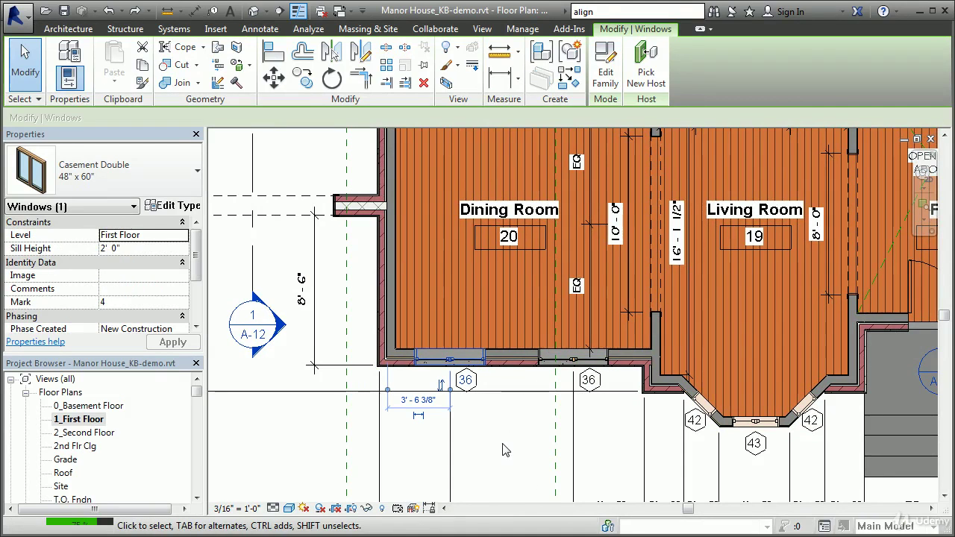
click(503, 445)
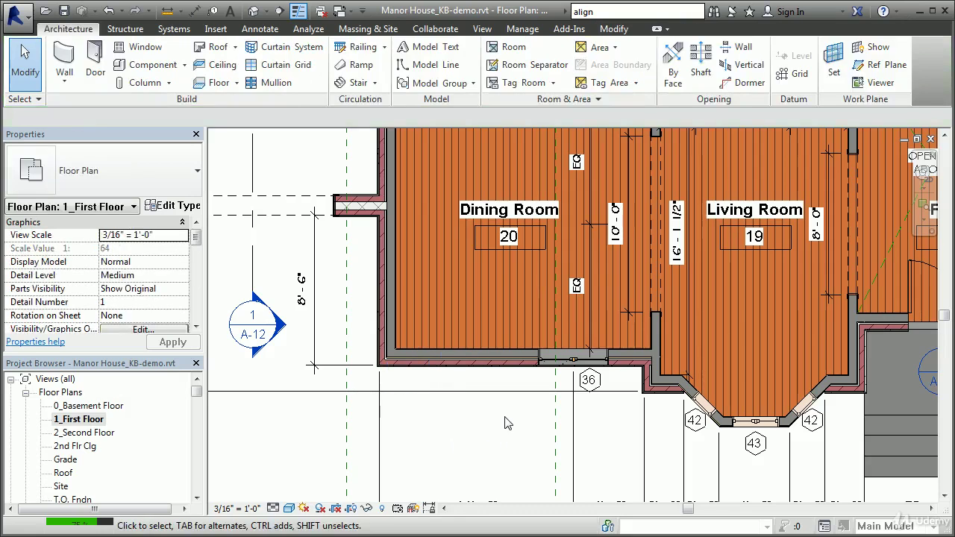
Open the 3D view and check the front facade where the Dining Room window was deleted
key(ctrl+z)
middle_drag(496, 425, 499, 454)
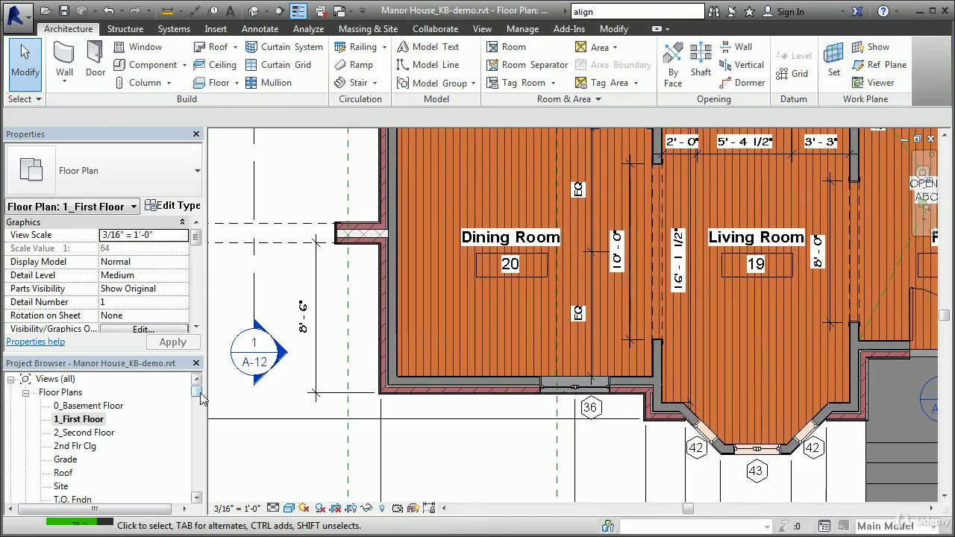
mouse_move(197, 394)
mouse_down()
mouse_move(200, 405)
mouse_move(197, 391)
mouse_up()
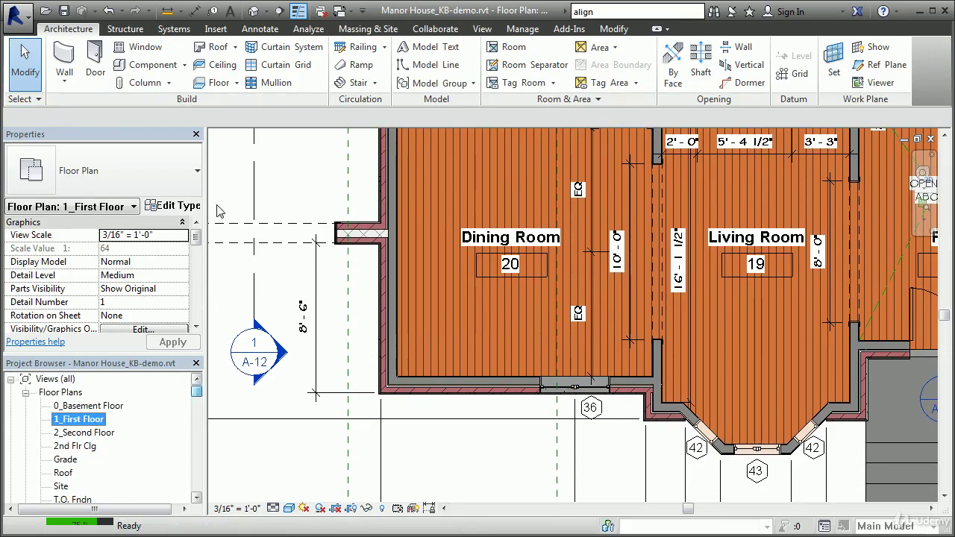
click(254, 10)
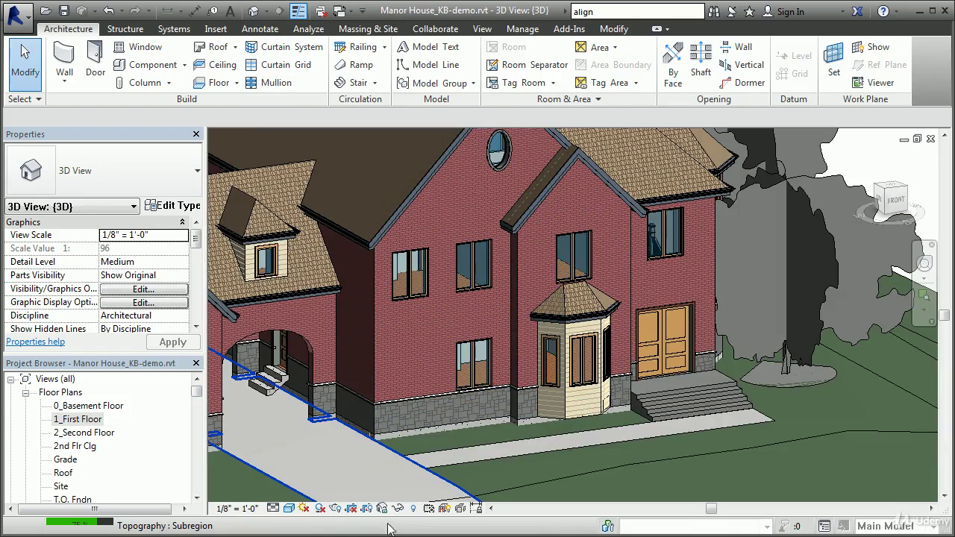
click(109, 12)
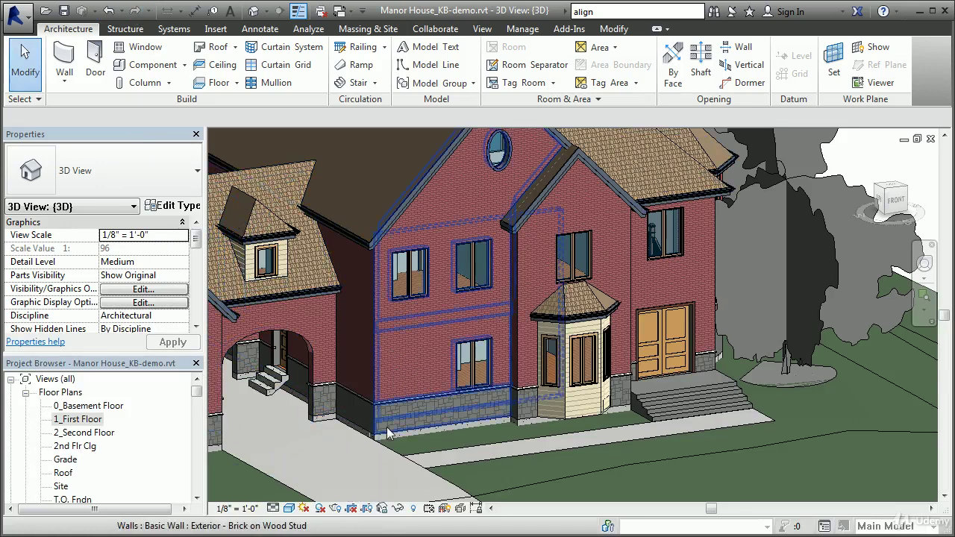
Open the South elevation, inspect the first-floor windows beside the arch, and undo the window deletion
double_click(96, 419)
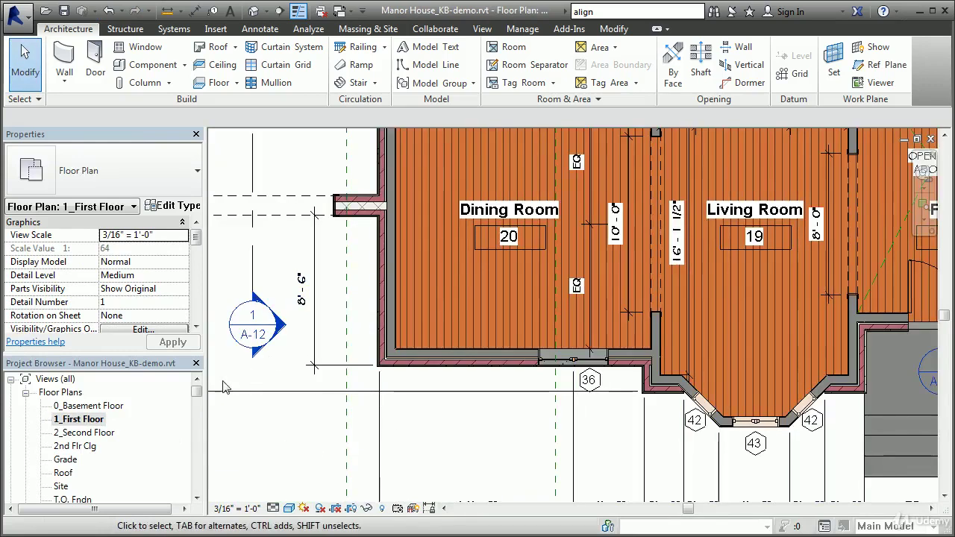
drag(197, 392, 196, 422)
click(64, 420)
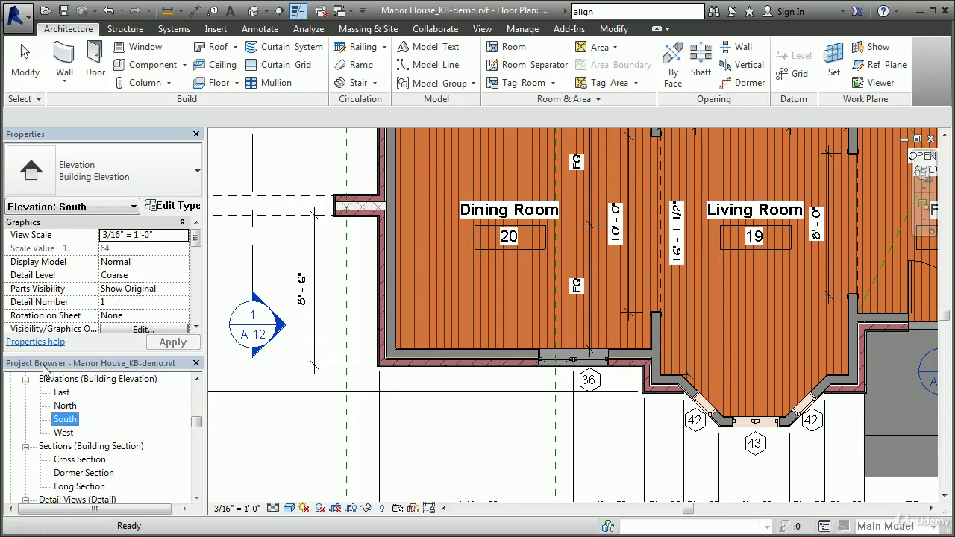
double_click(65, 420)
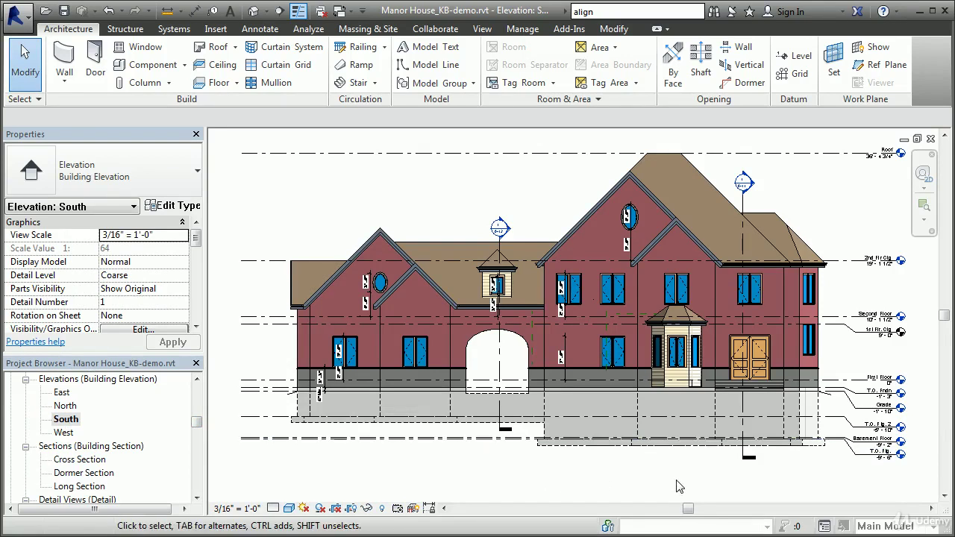
scroll(608, 328, up, 1)
scroll(576, 369, up, 2)
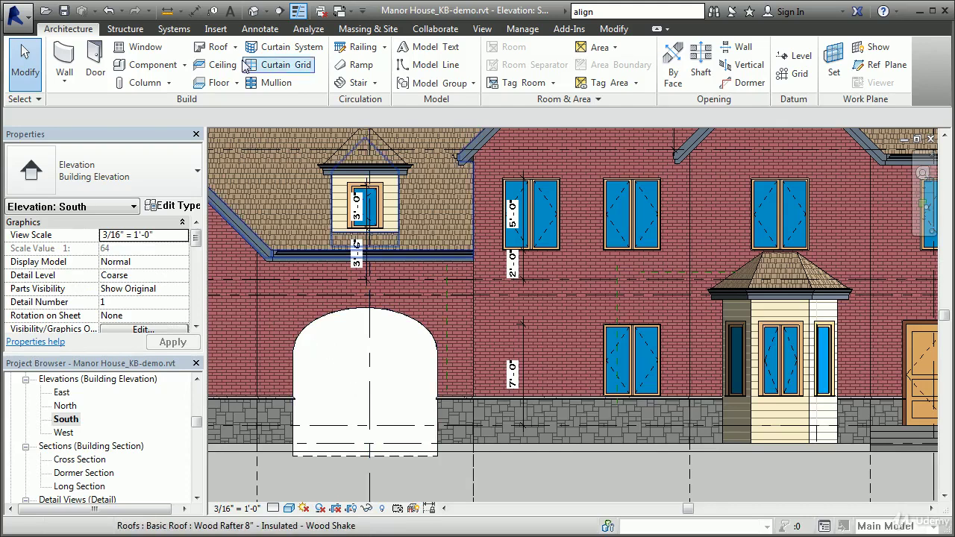
click(112, 10)
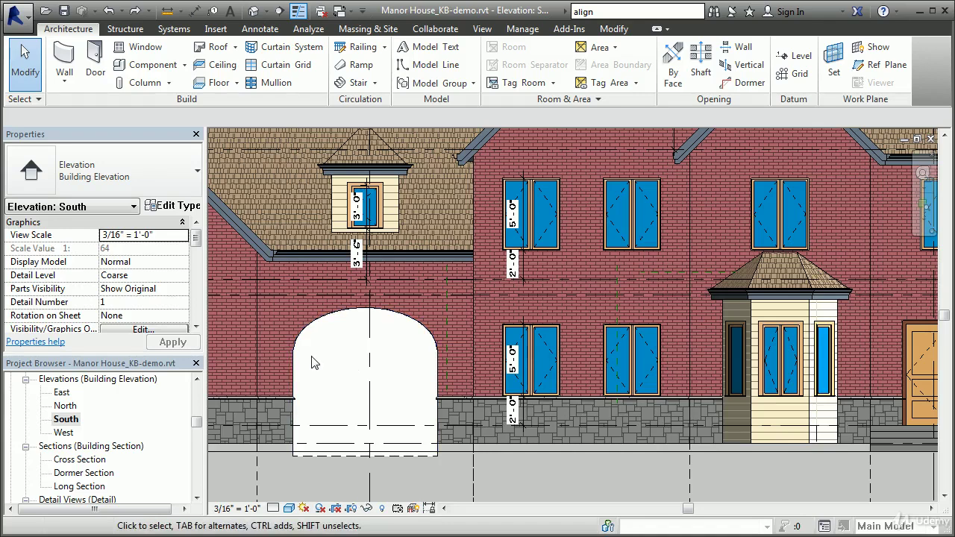
Open the Dormer Section from its A-12 section marker and examine the brick wall and lower eave near the Second Floor level
middle_drag(381, 298, 436, 385)
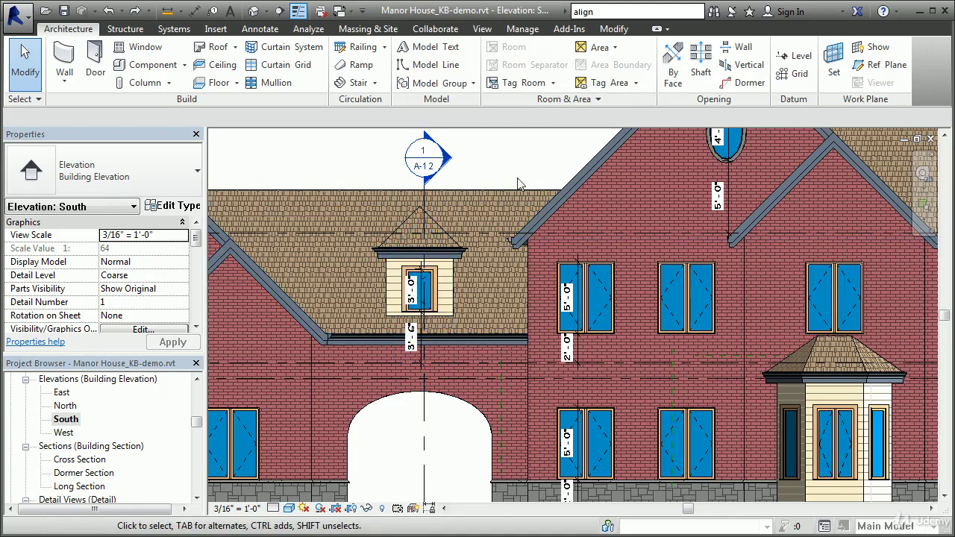
double_click(450, 165)
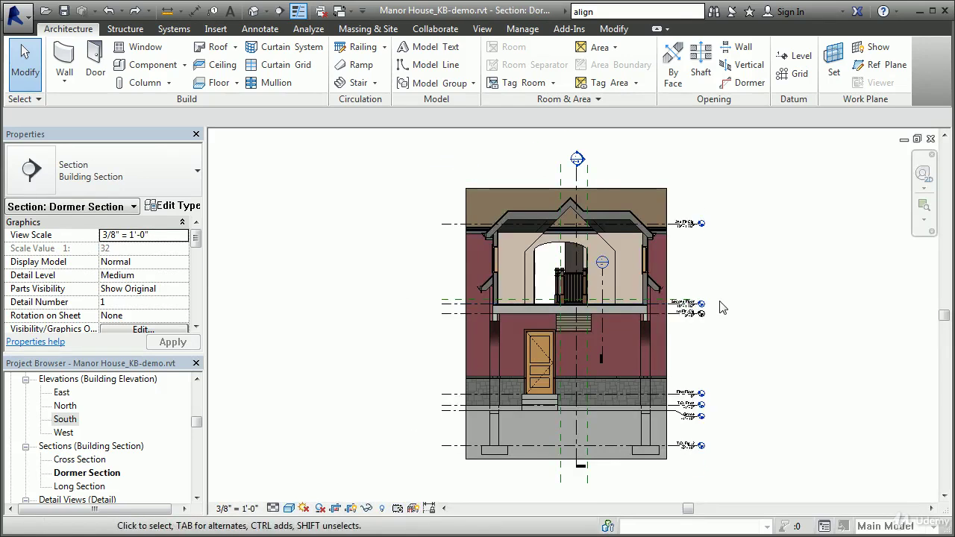
scroll(721, 308, up, 4)
middle_drag(549, 146, 592, 262)
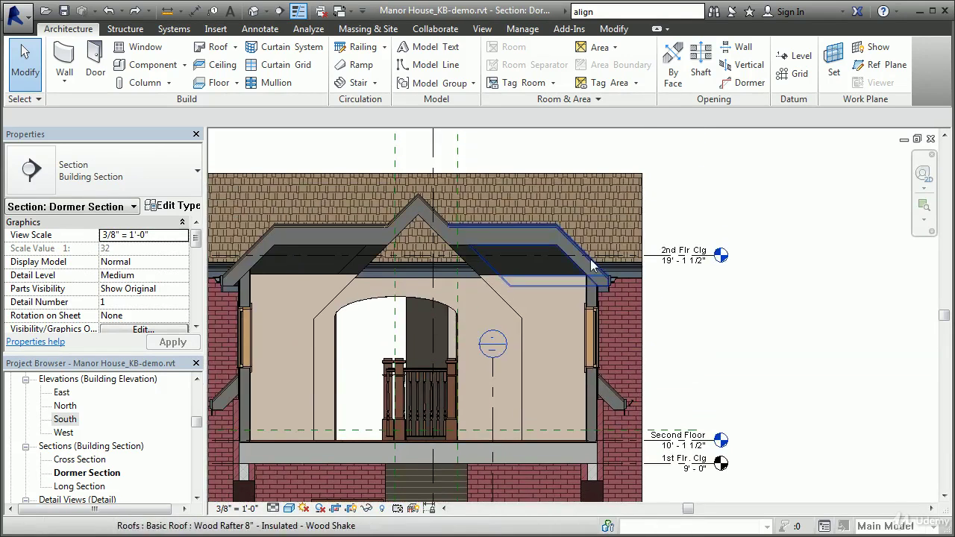
middle_drag(575, 304, 440, 330)
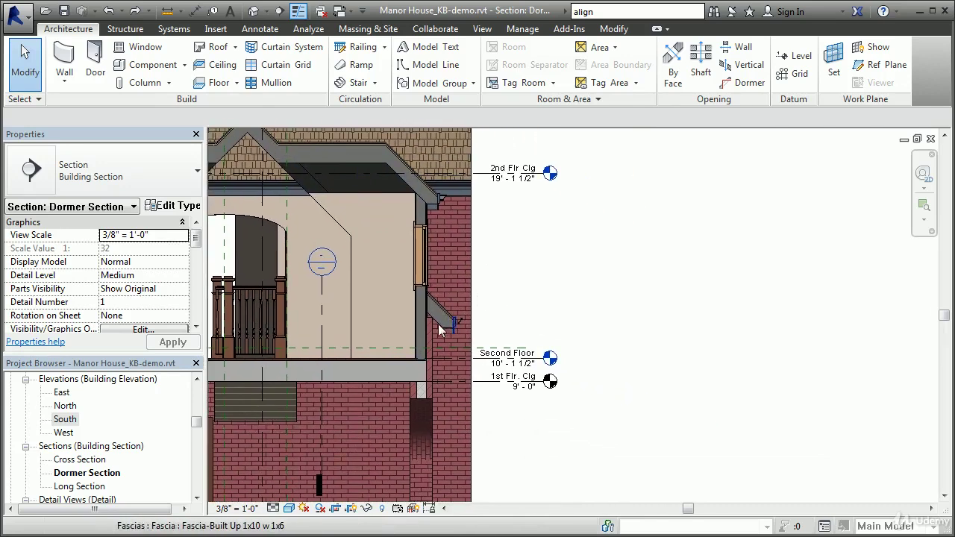
scroll(440, 328, up, 3)
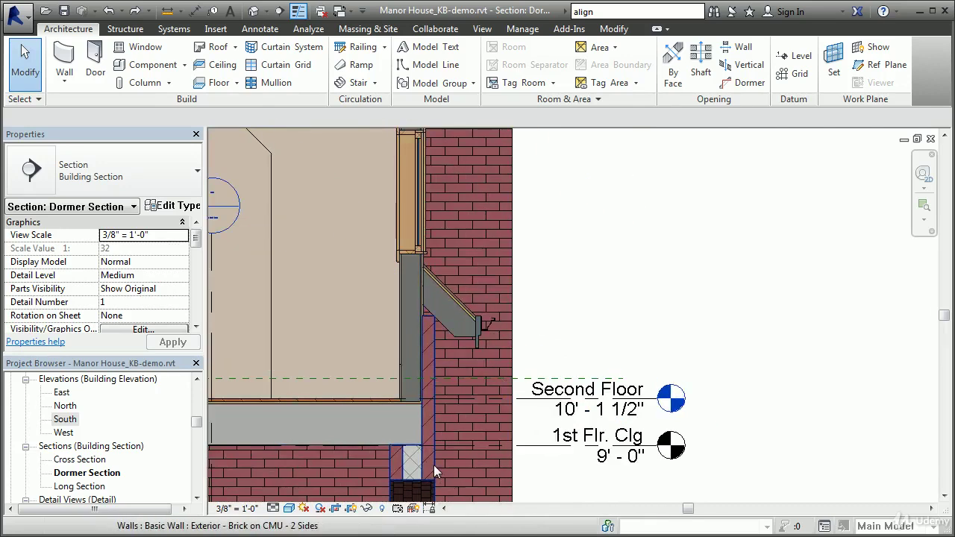
scroll(429, 344, up, 2)
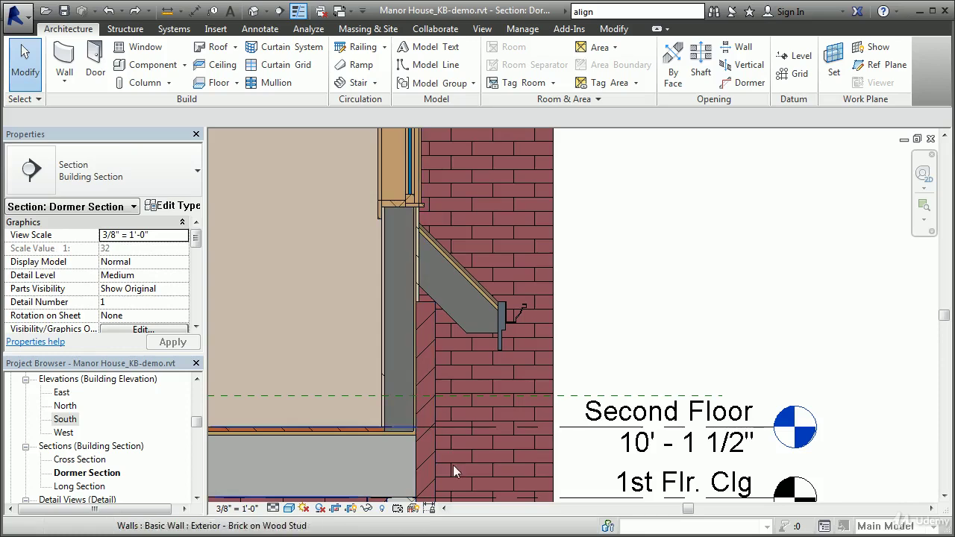
middle_drag(453, 465, 521, 374)
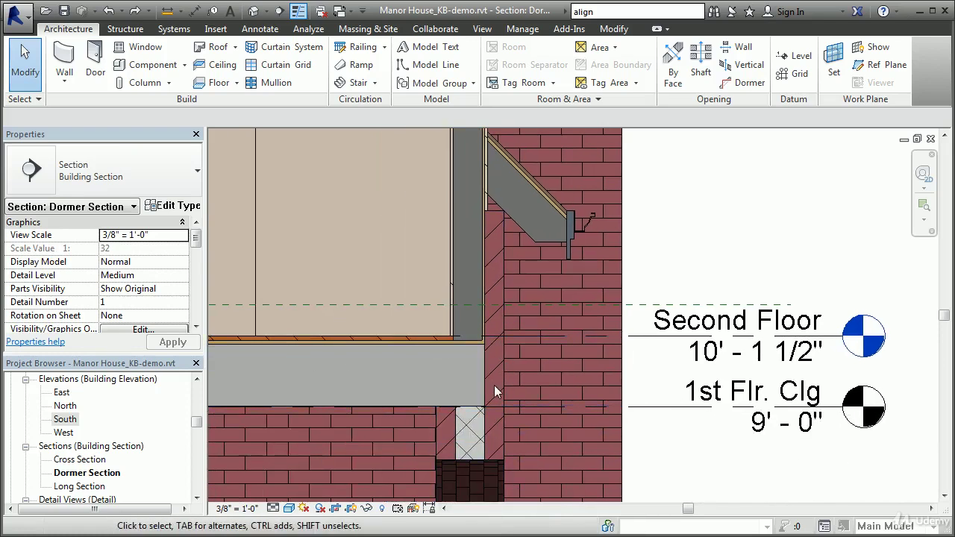
scroll(478, 377, down, 3)
middle_drag(407, 355, 483, 406)
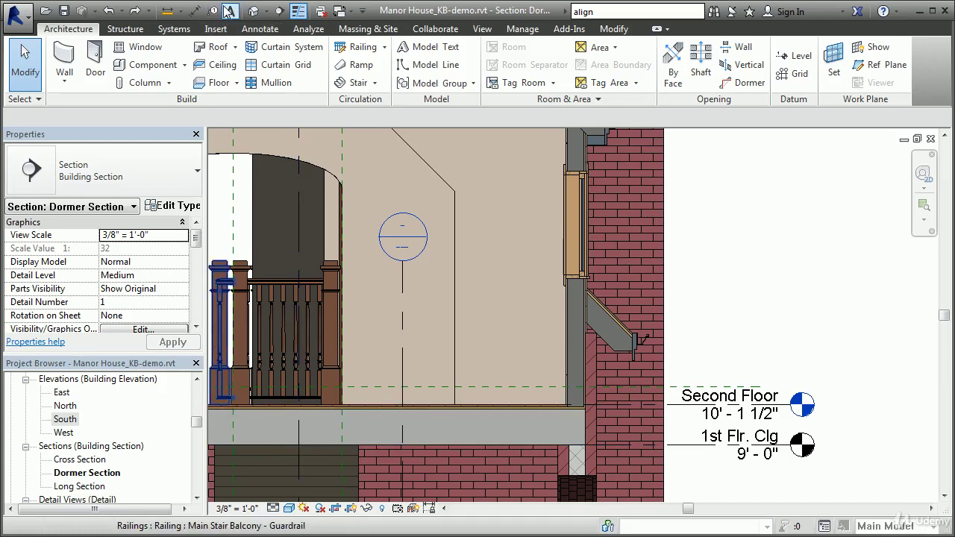
Return to the 3D view and review the structural, systems and architectural tool sets
click(253, 10)
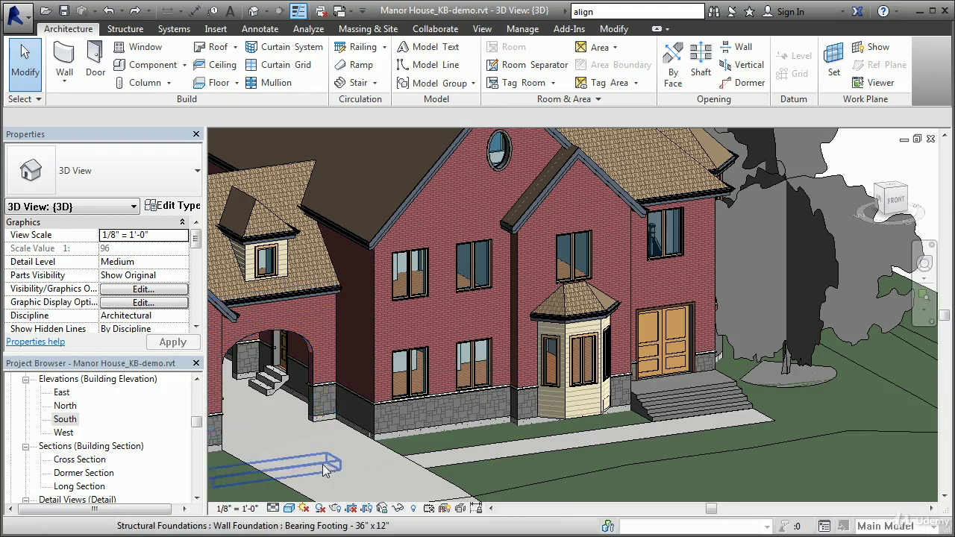
click(125, 29)
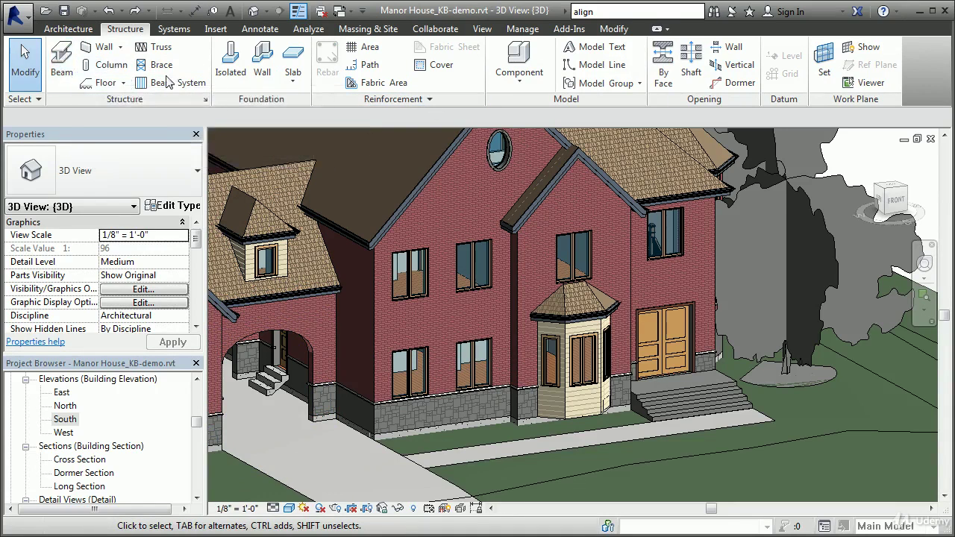
click(183, 29)
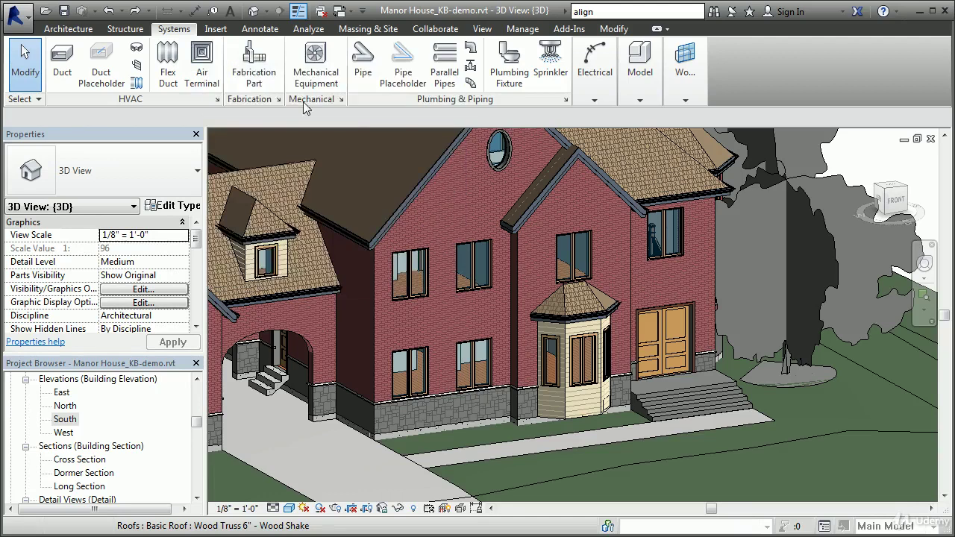
click(69, 29)
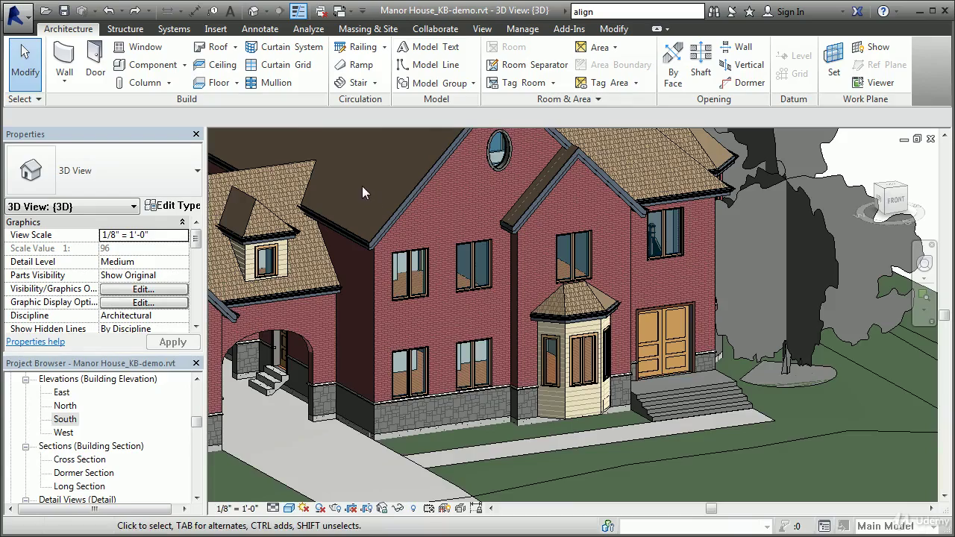
Change the first-floor window nearest the front corner to the Casement Dbl with Trim 32" x 60" type and deselect it
scroll(384, 358, up, 4)
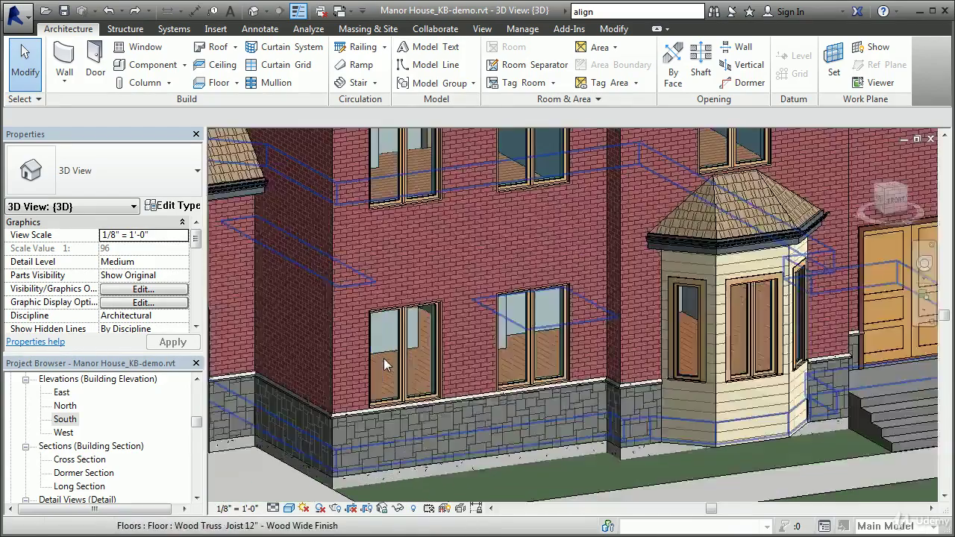
scroll(384, 358, up, 3)
middle_drag(457, 407, 543, 339)
shift+middle_drag(531, 337, 558, 338)
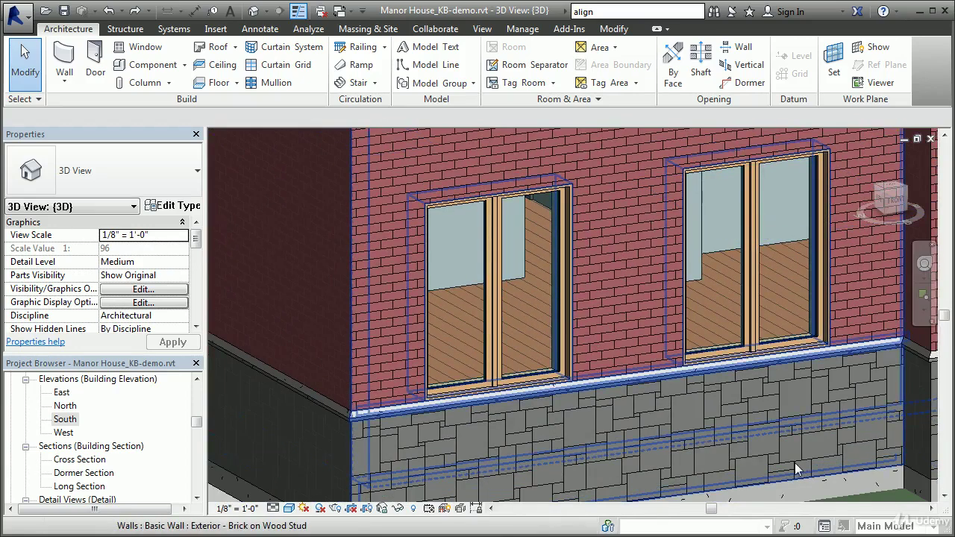
shift+middle_drag(372, 287, 535, 357)
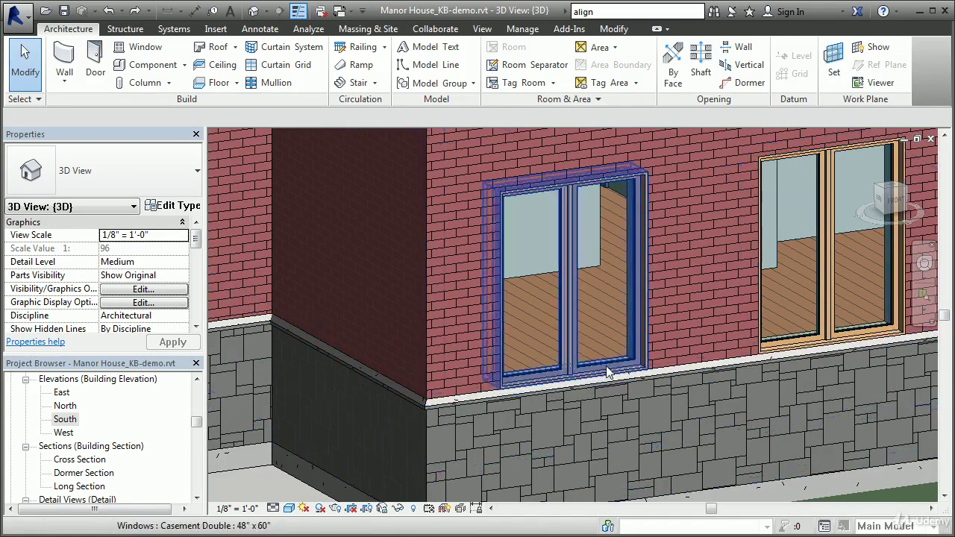
click(573, 309)
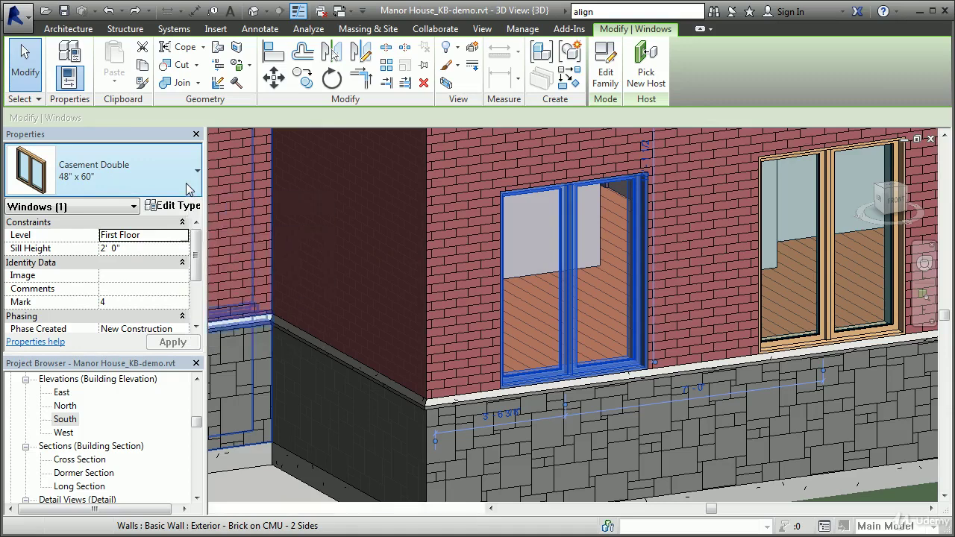
click(187, 189)
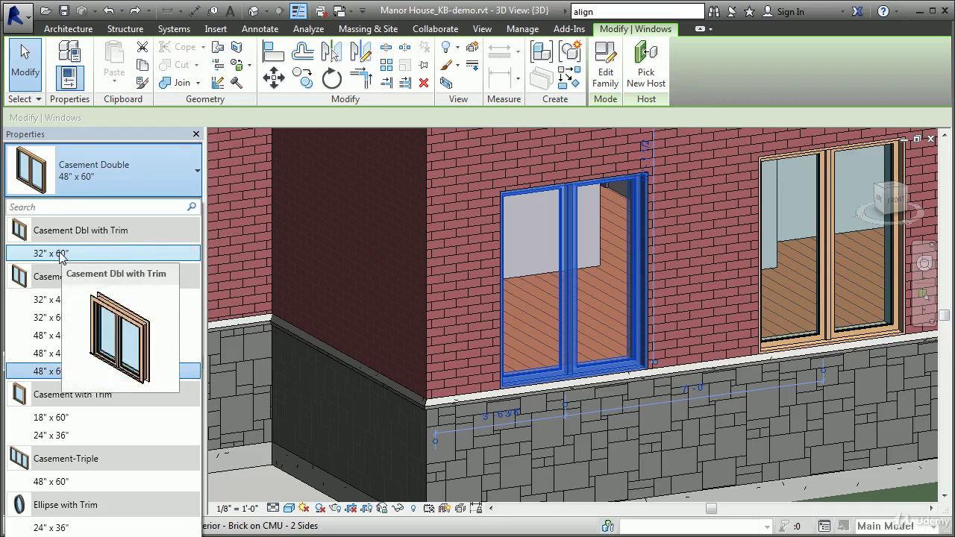
key(Escape)
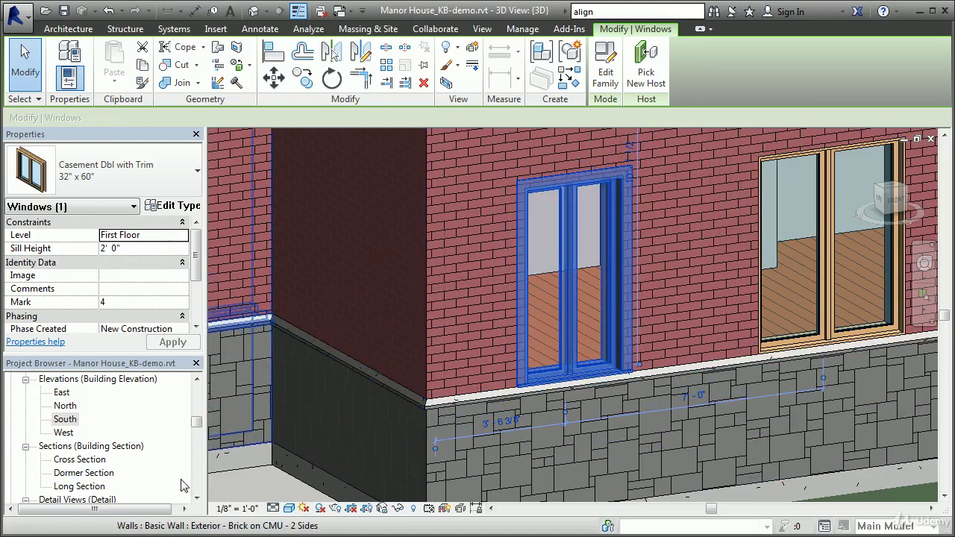
click(265, 485)
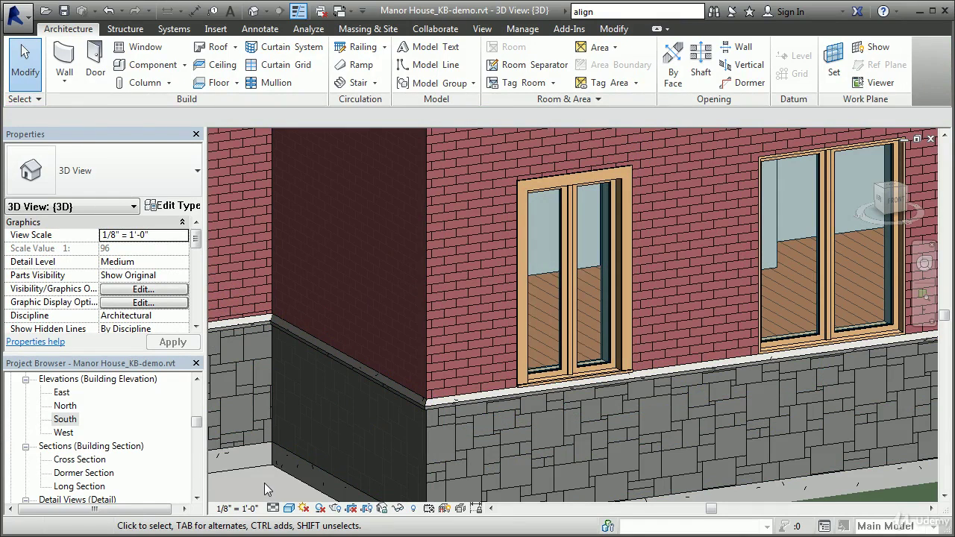
Undo the window type change, and set the sill height of the first-floor window nearest the front corner to 3' 0"
click(109, 11)
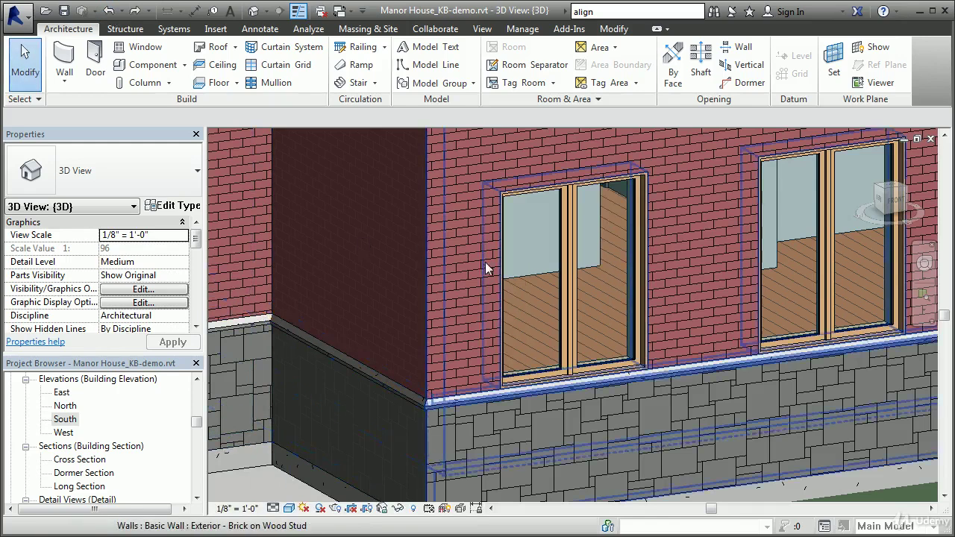
click(557, 320)
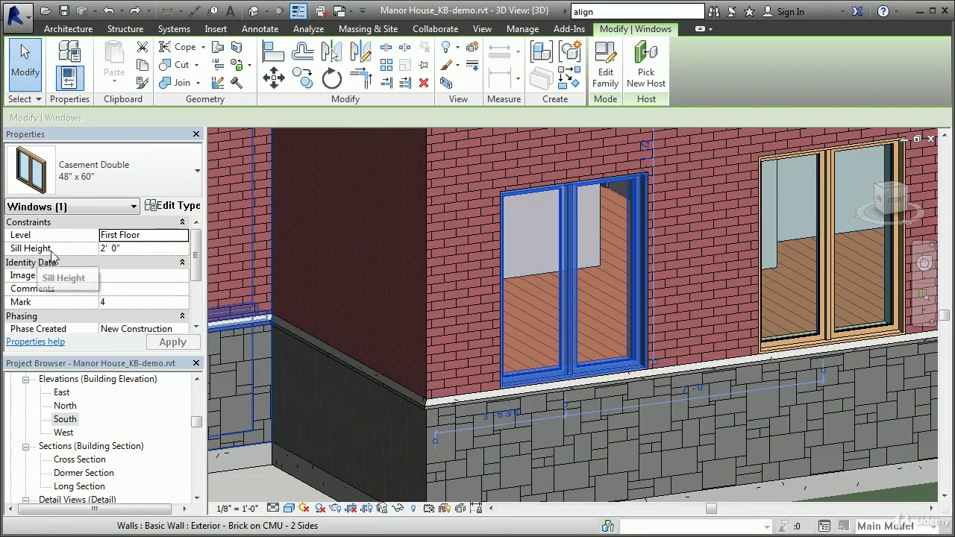
click(125, 249)
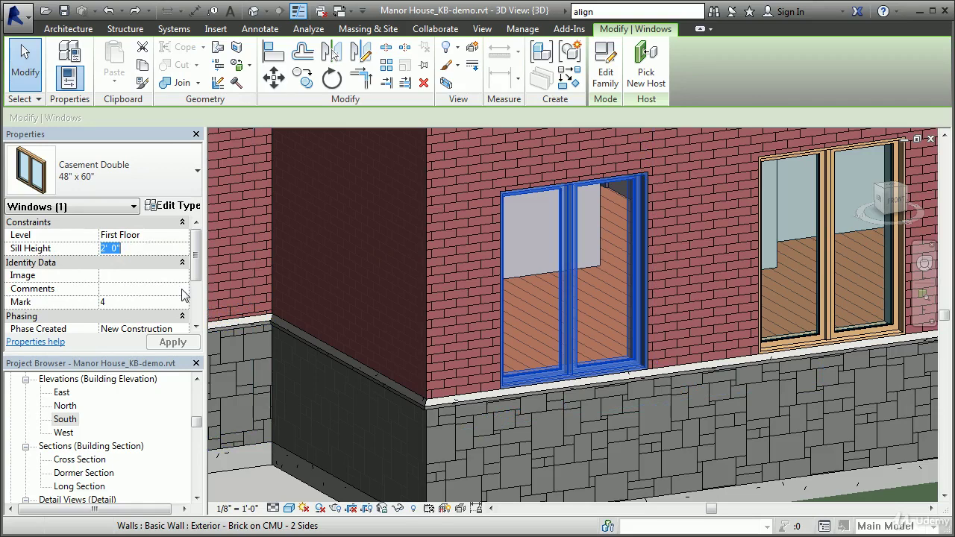
text(3)
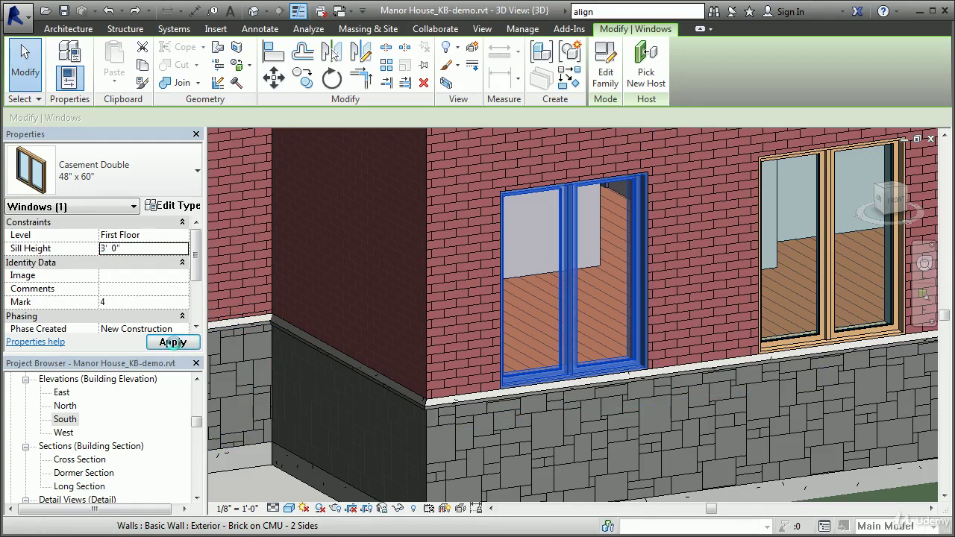
click(172, 342)
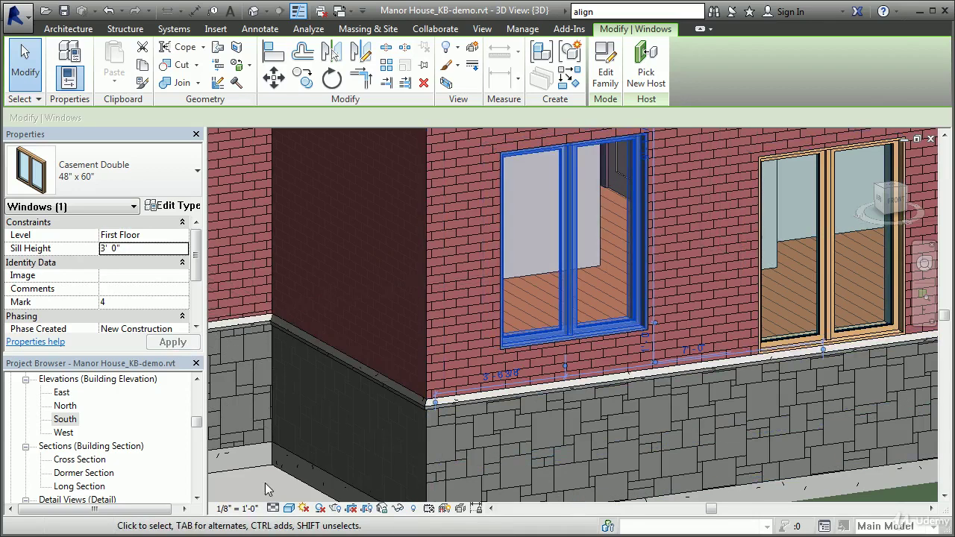
click(265, 489)
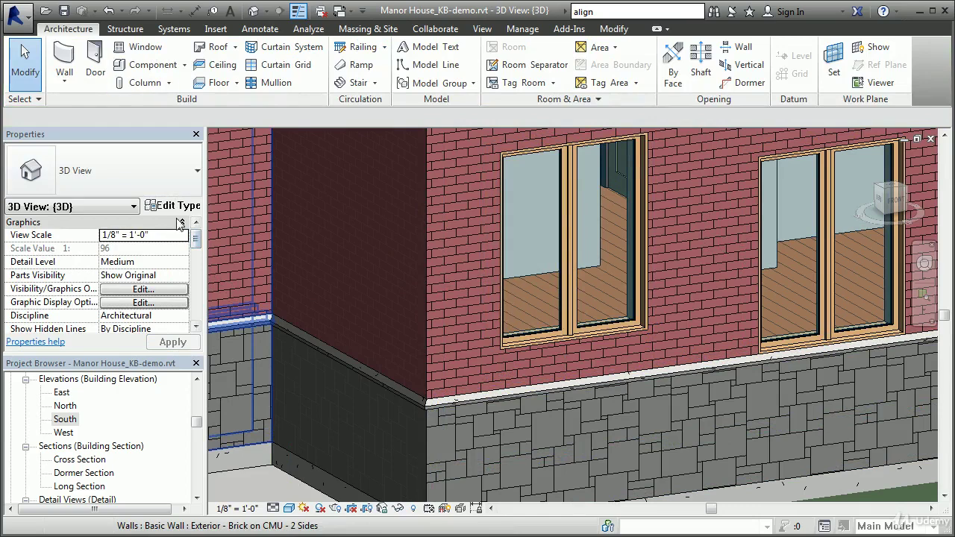
Set the corner window's sill height to 1' 6" and inspect where its sill meets the stone base
click(504, 286)
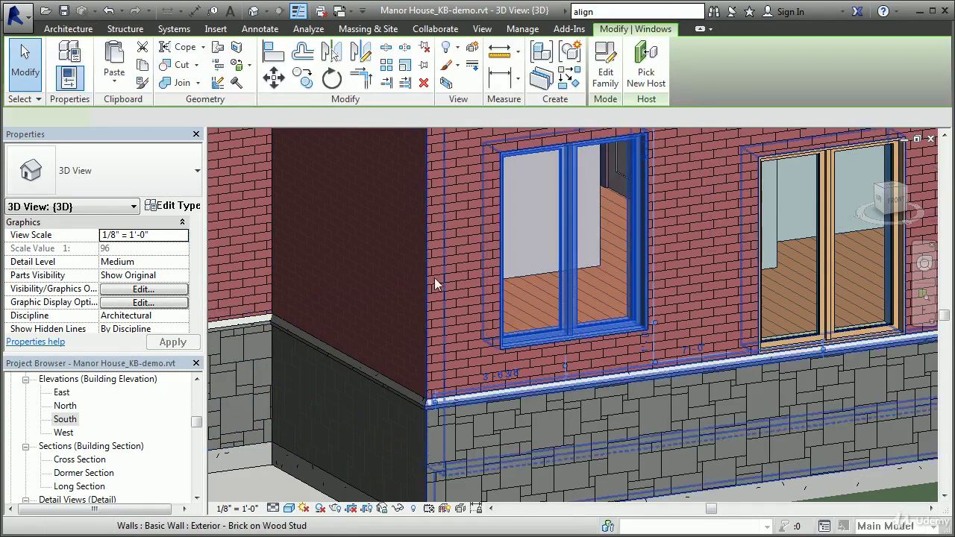
click(146, 250)
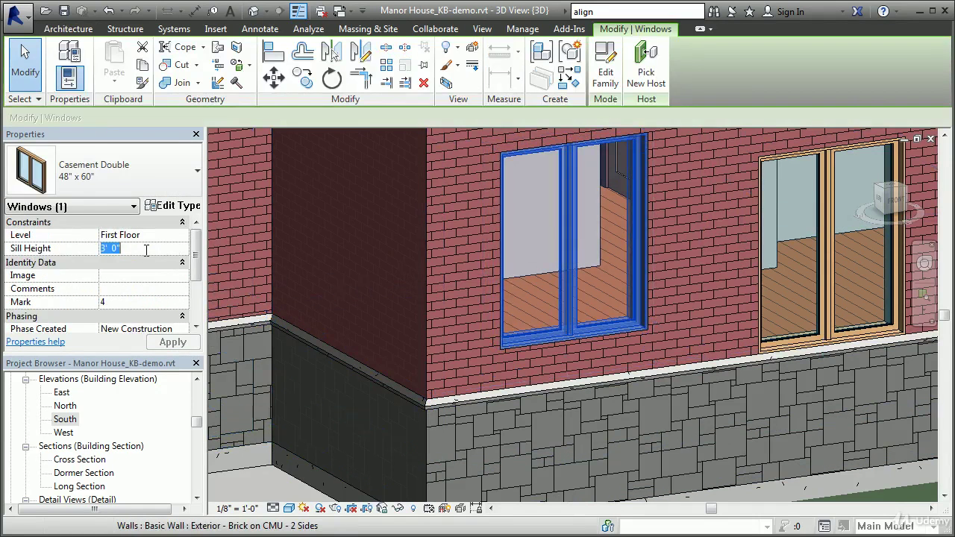
text(1.5)
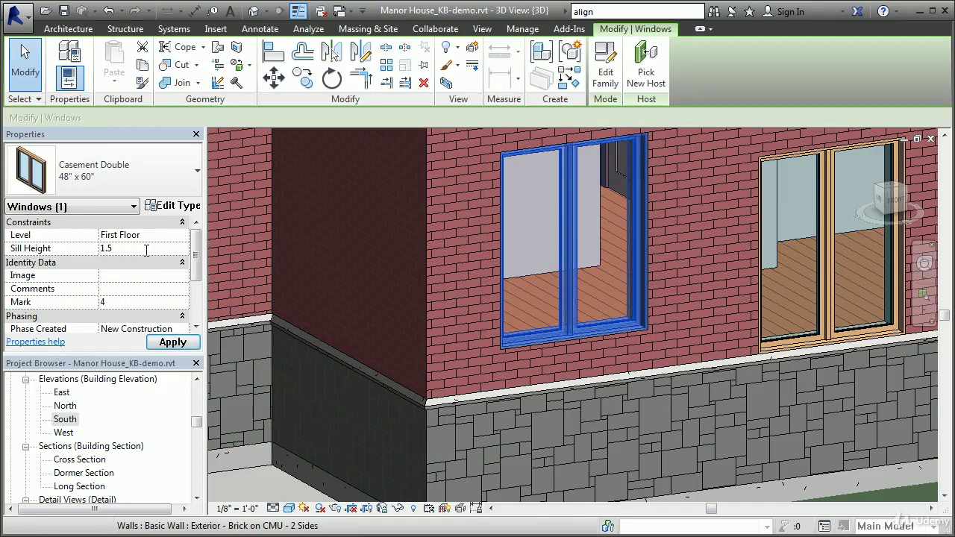
key(Return)
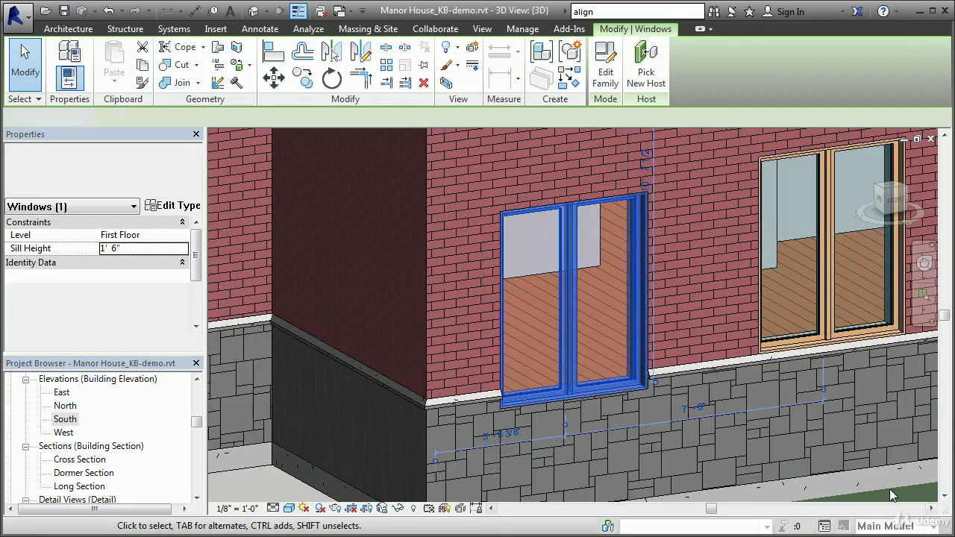
key(Escape)
scroll(568, 408, up, 3)
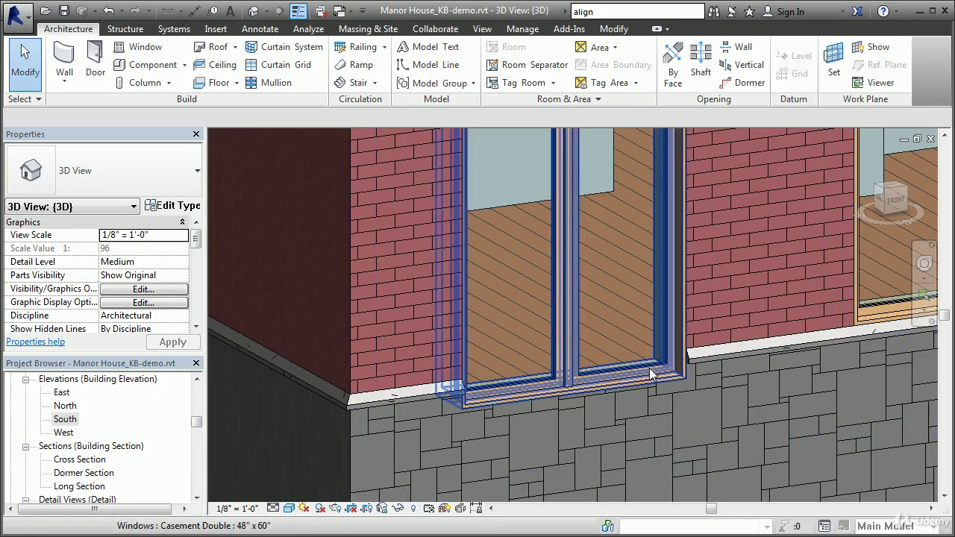
scroll(559, 324, down, 3)
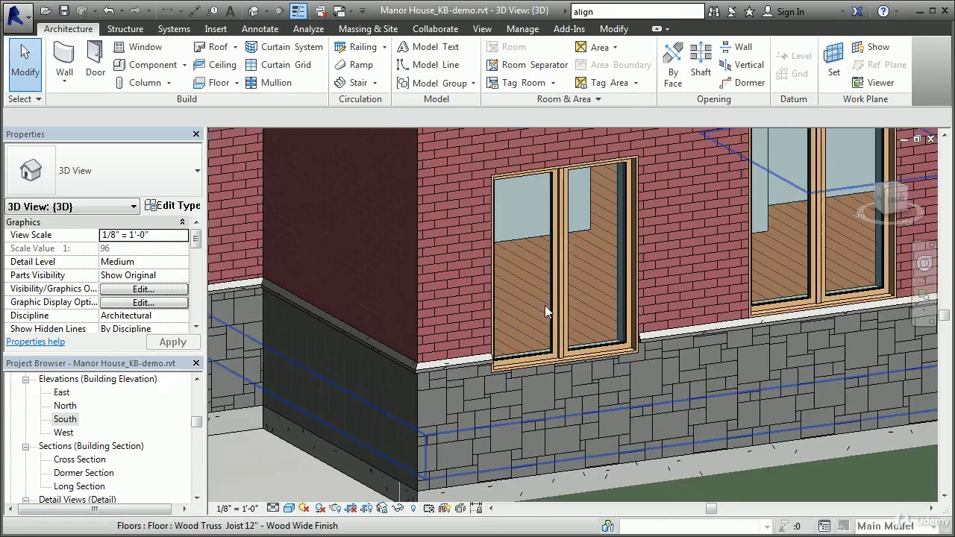
Delete the first-floor window nearest the front corner and undo the deletion
click(567, 306)
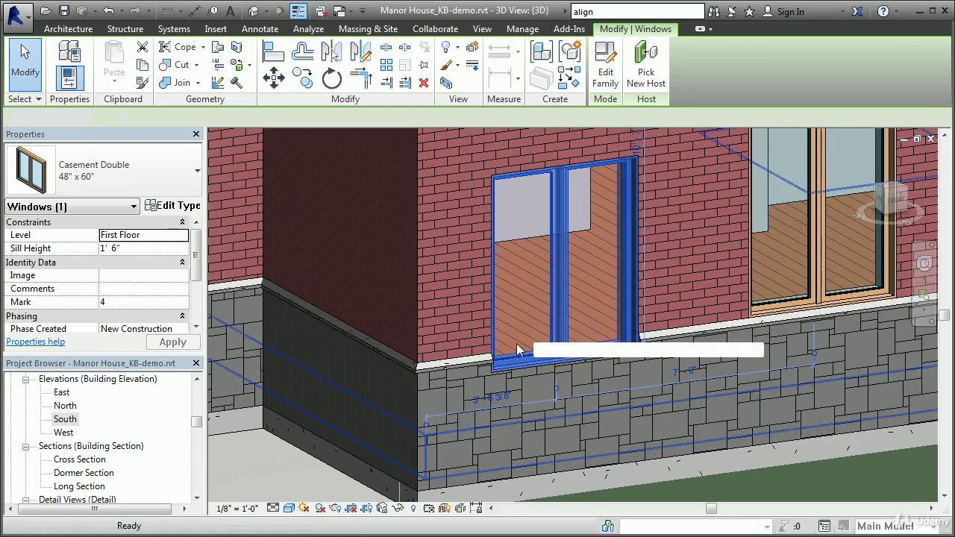
key(Delete)
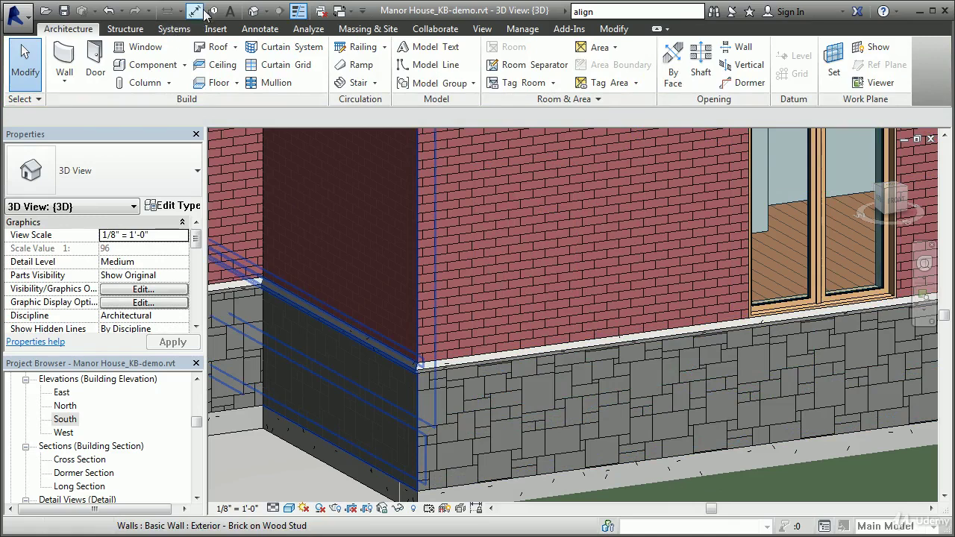
click(112, 11)
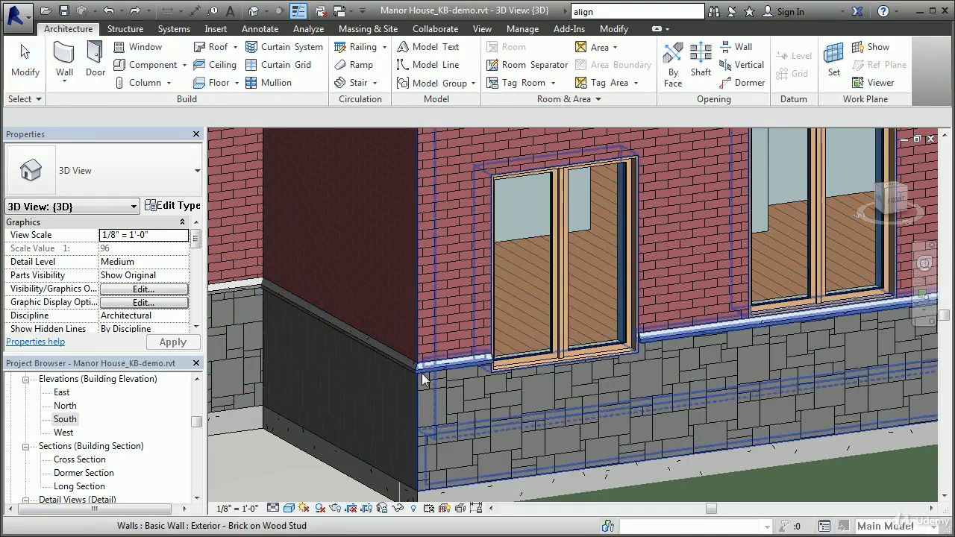
Undo both sill height changes on the corner window
click(112, 11)
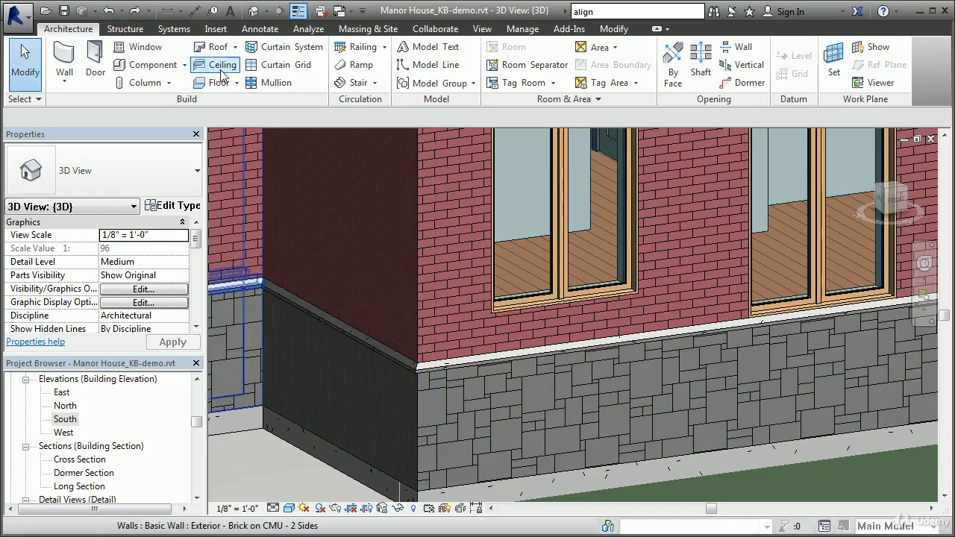
click(111, 11)
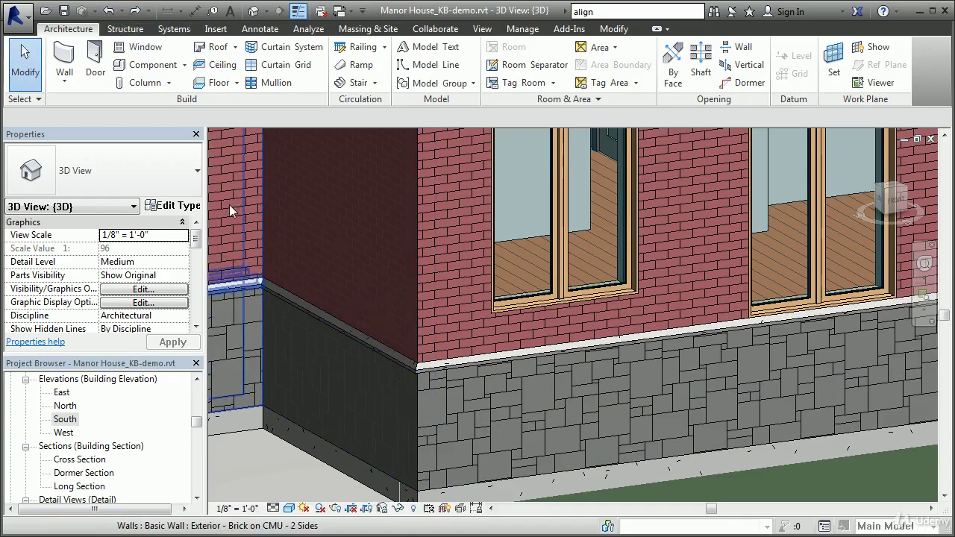
click(110, 11)
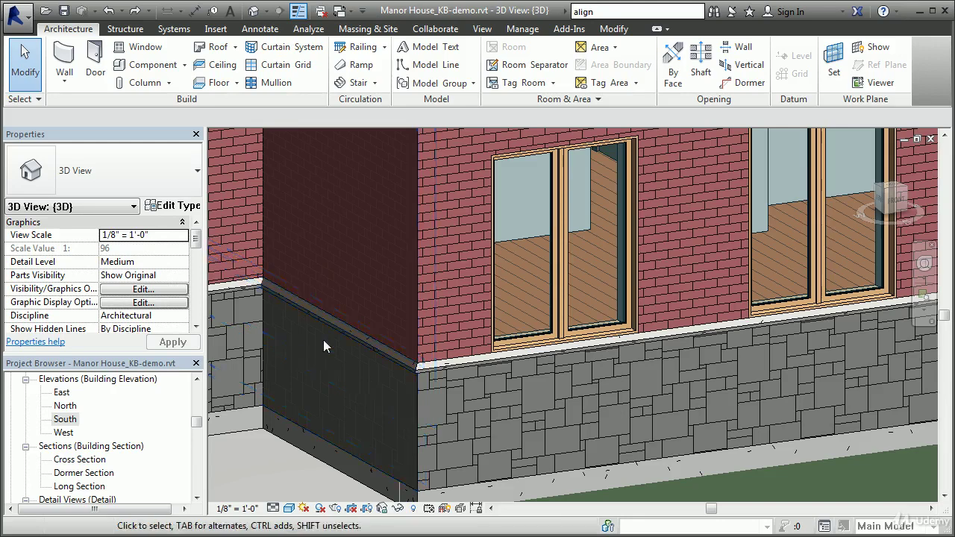
Switch to the South elevation of Revit_1-6_KB.rvt and examine the level markers beside the building
click(341, 11)
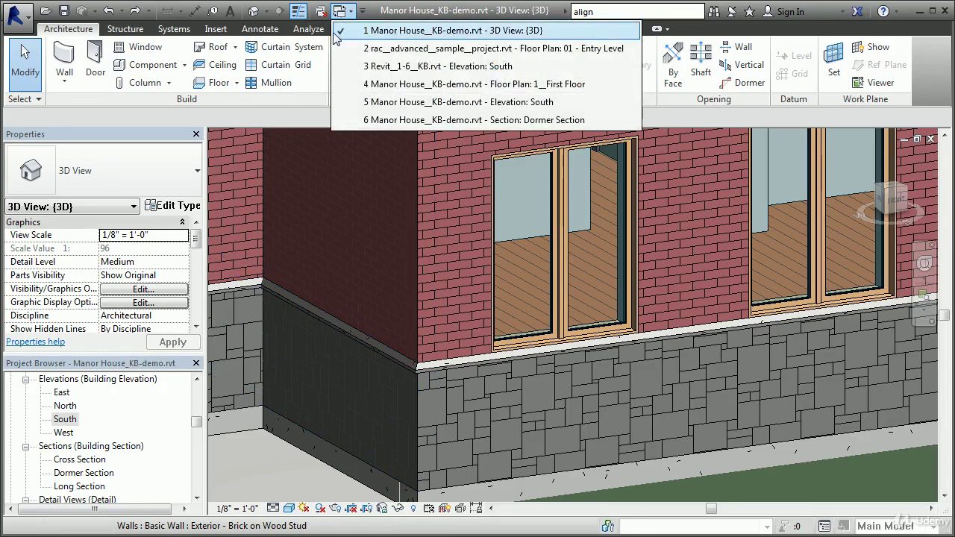
click(414, 66)
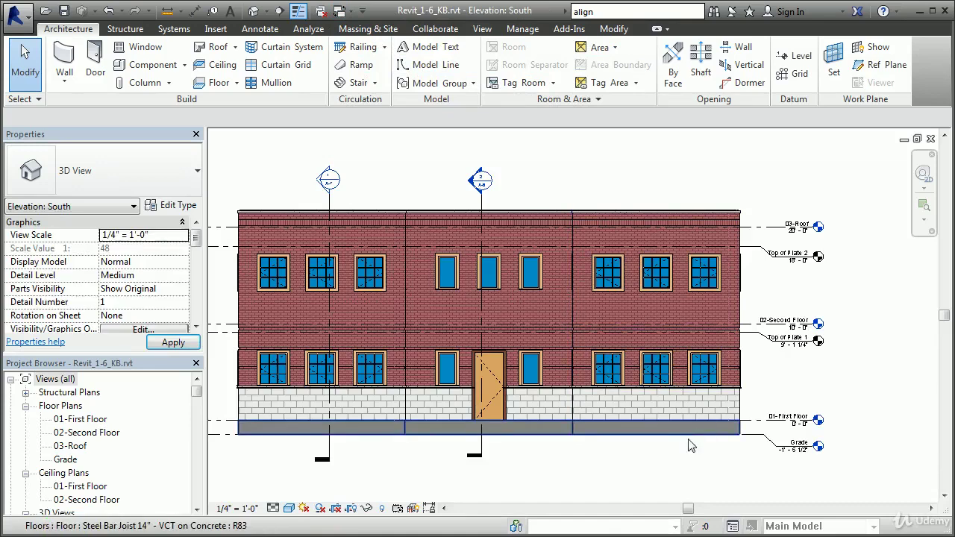
middle_drag(581, 493, 634, 525)
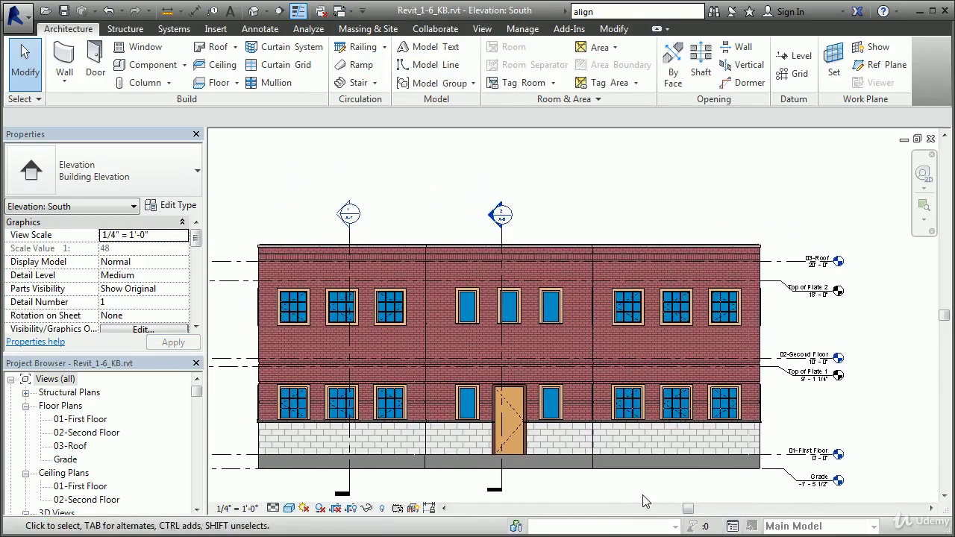
middle_drag(858, 371, 737, 266)
scroll(737, 266, up, 3)
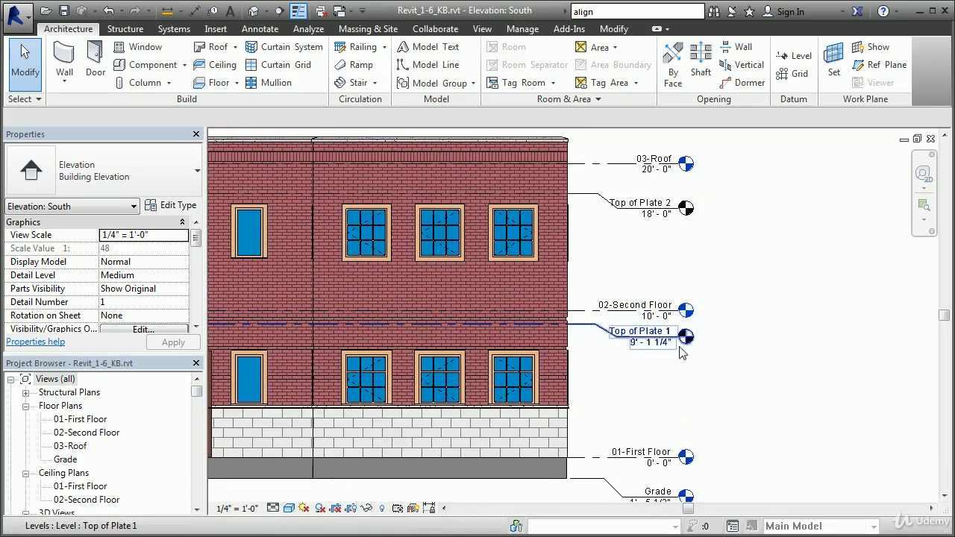
middle_drag(678, 265, 704, 314)
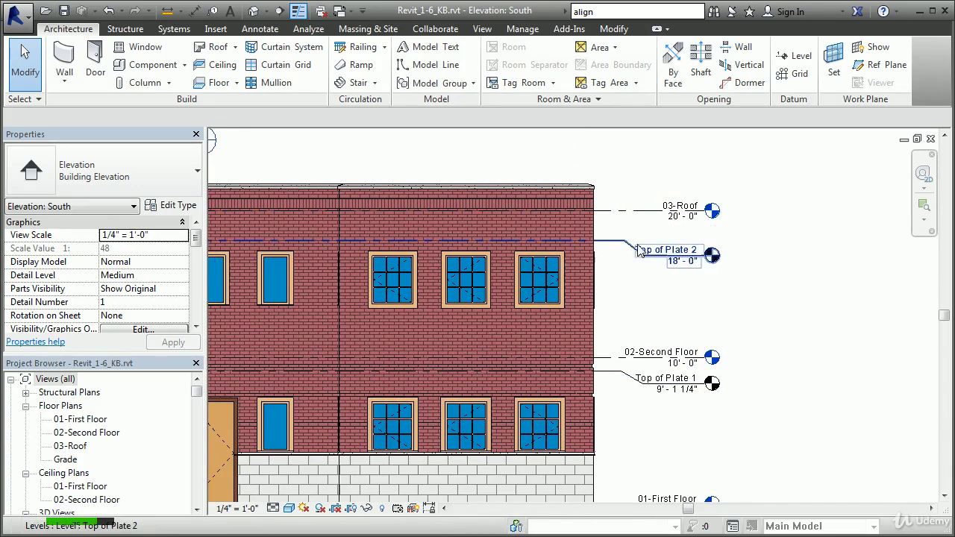
Select the exterior brick wall nearest the level markers, widen its properties to read the top constraint in full, and deselect it
click(529, 230)
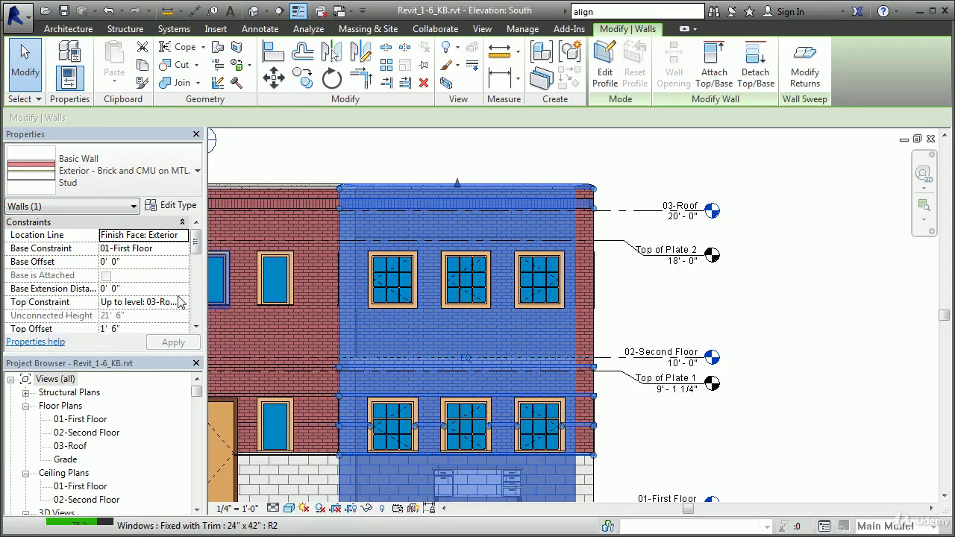
drag(204, 281, 281, 291)
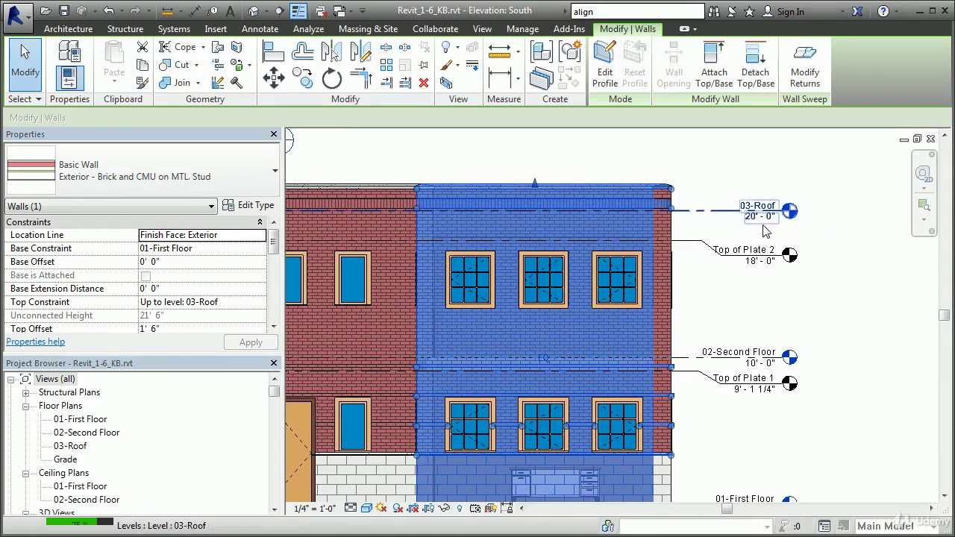
click(854, 291)
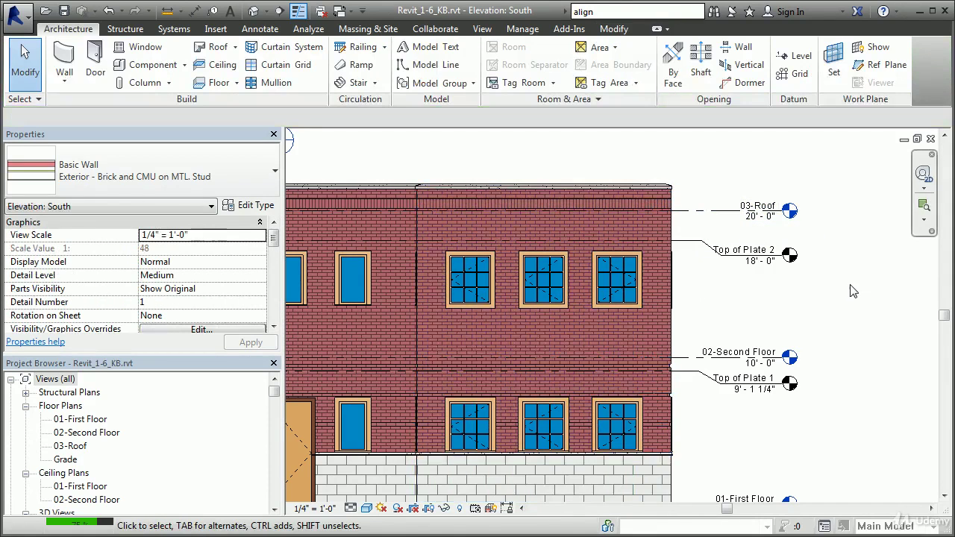
Set the 03-Roof level's elevation to 24' and view the change across the facade
click(731, 212)
middle_drag(866, 328, 750, 358)
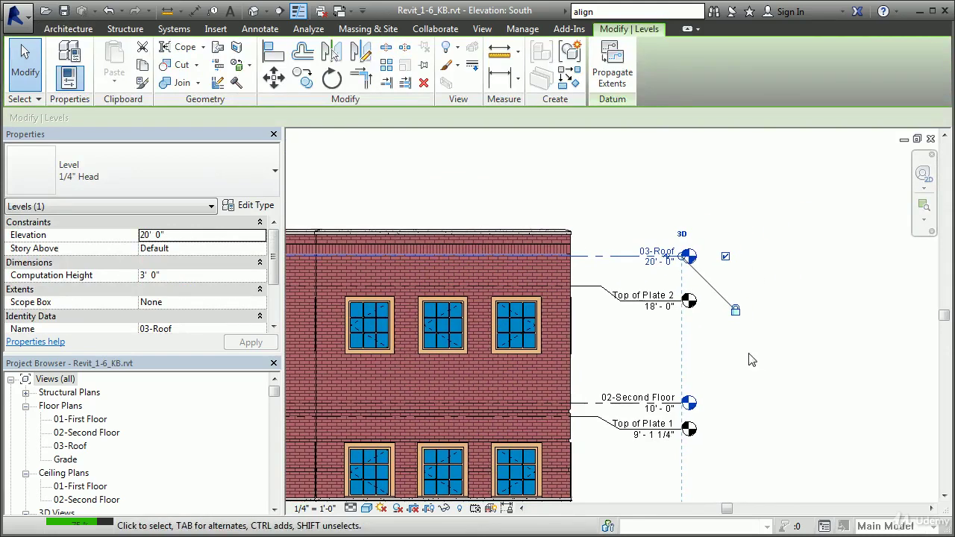
click(649, 263)
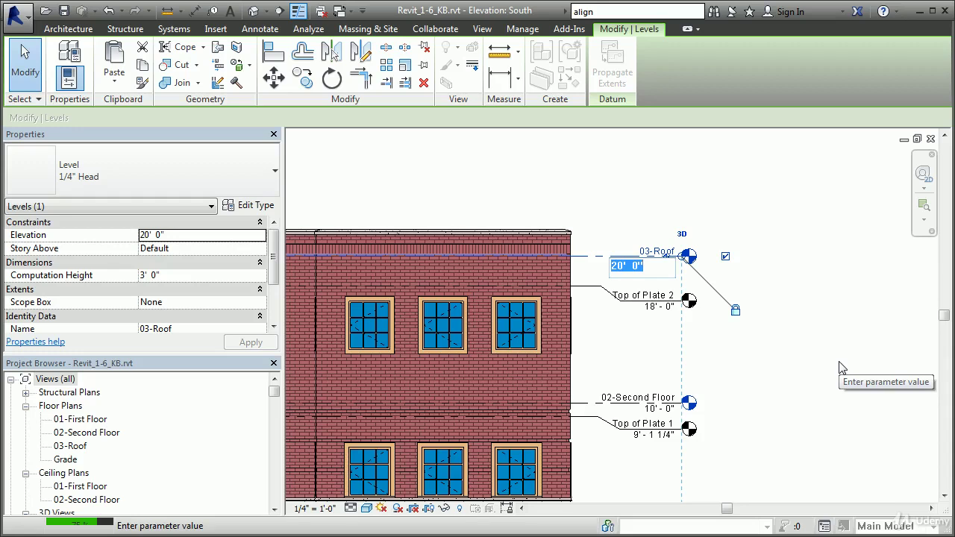
text(24)
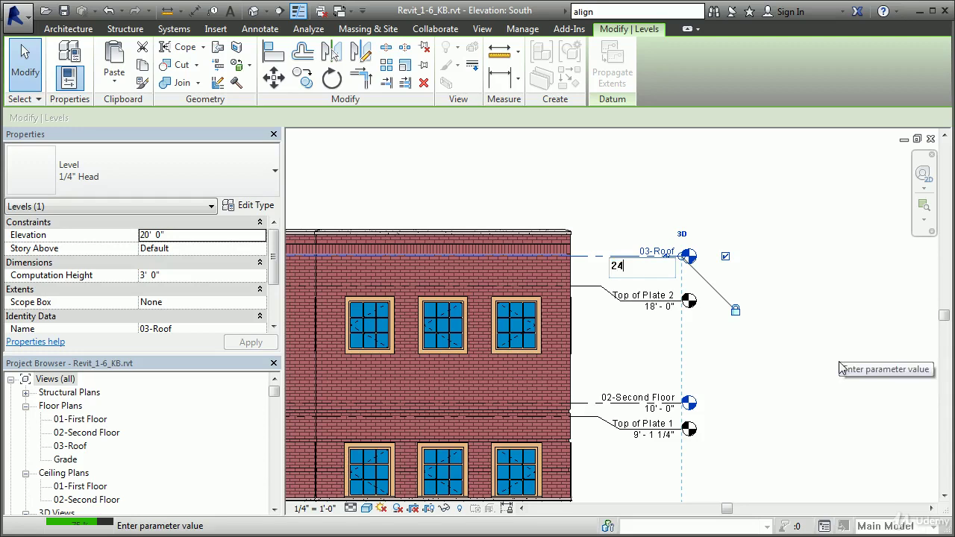
key(Return)
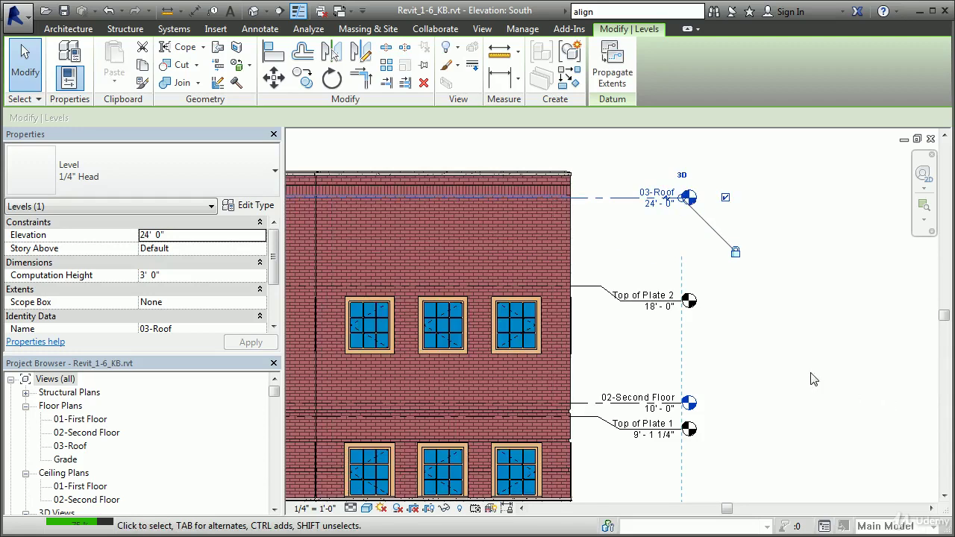
scroll(813, 376, down, 3)
middle_drag(522, 335, 727, 358)
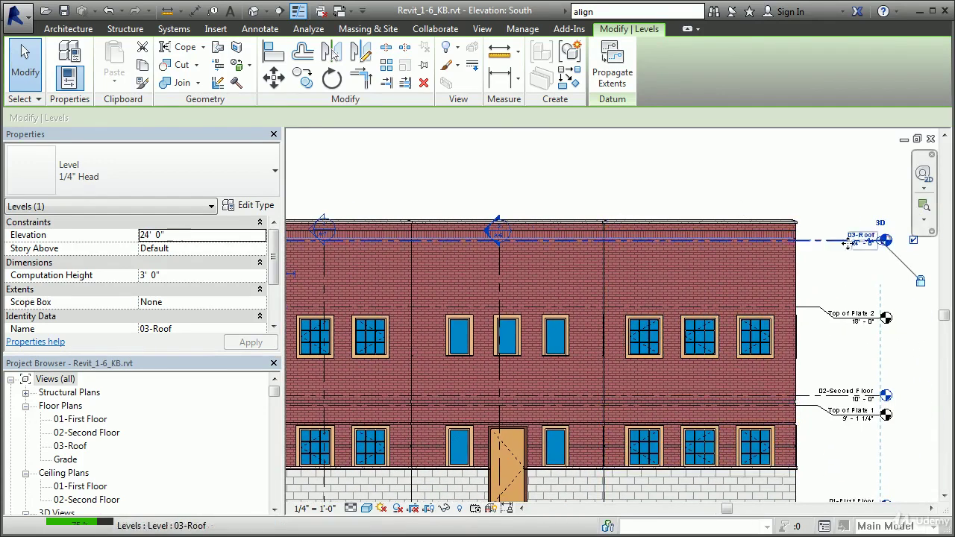
Lower the 03-Roof level to an elevation of 18'
click(862, 255)
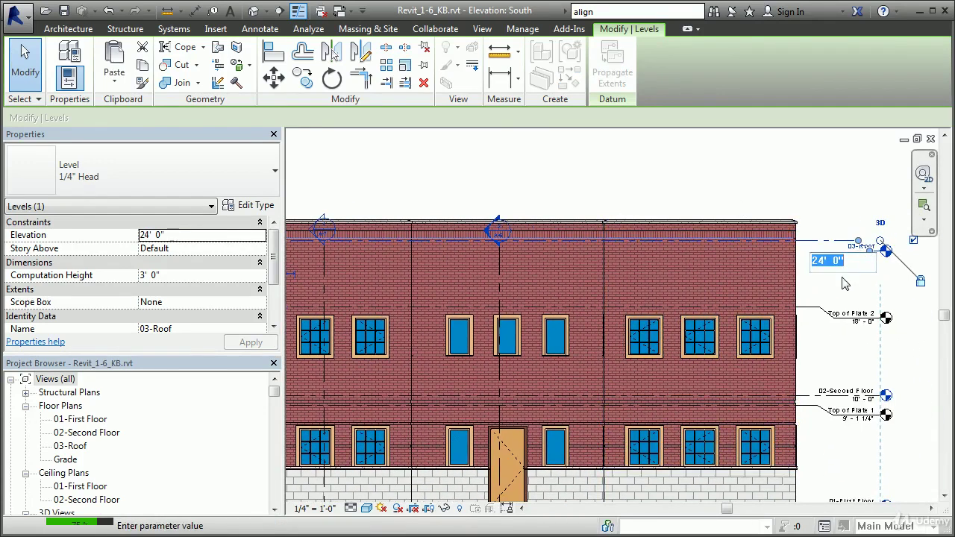
text(18)
key(Return)
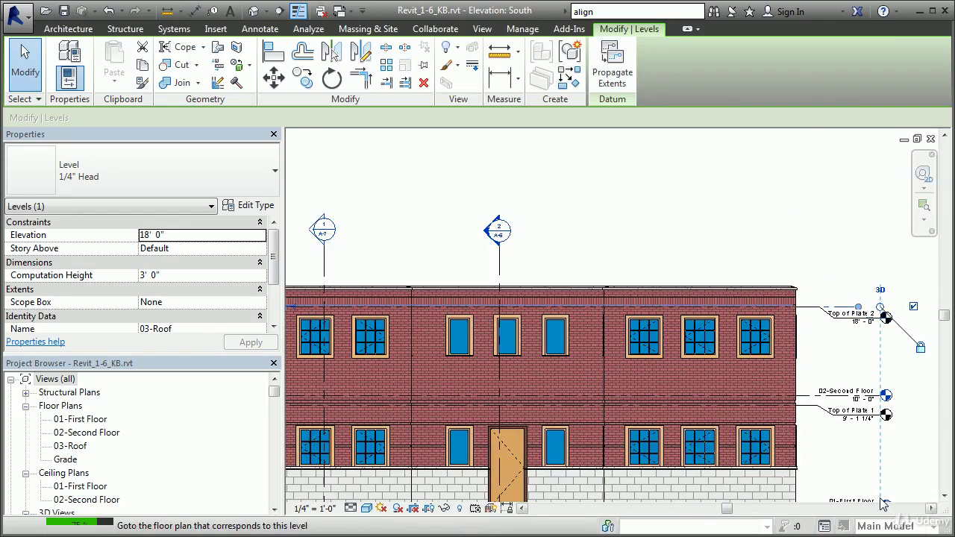
Set the 03-Roof level's elevation to 20'
click(856, 325)
text(2)
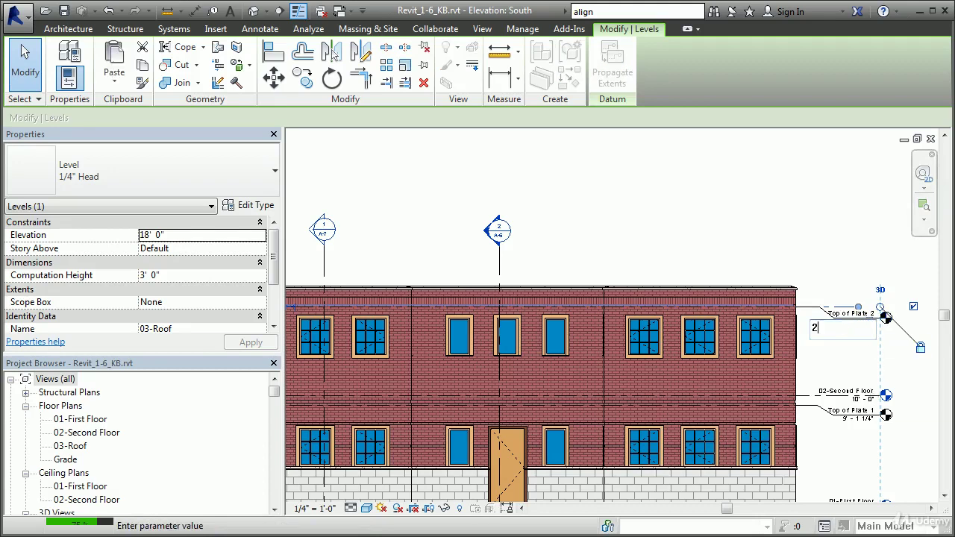
text(0)
key(Return)
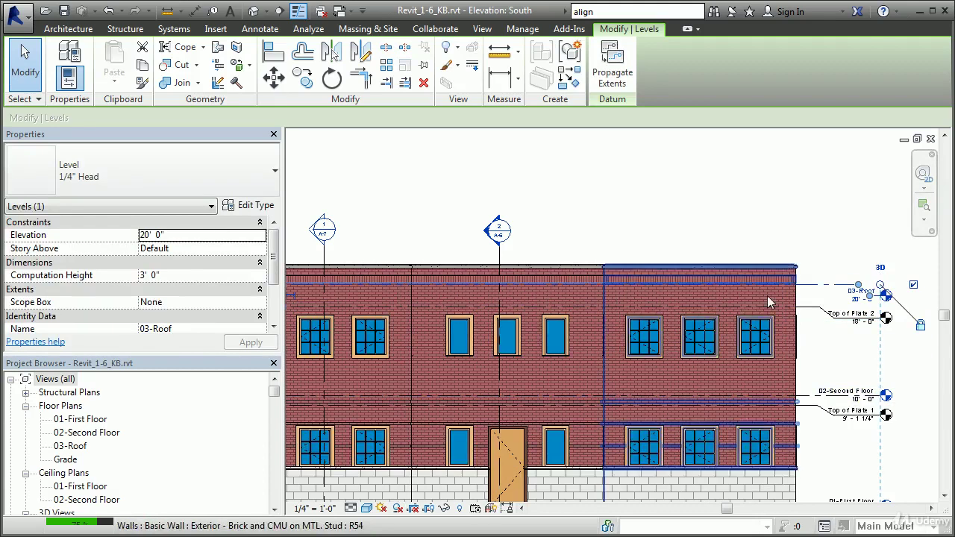
Deselect the roof level and open the 01-First Floor plan at Office 101's exterior side window
click(694, 222)
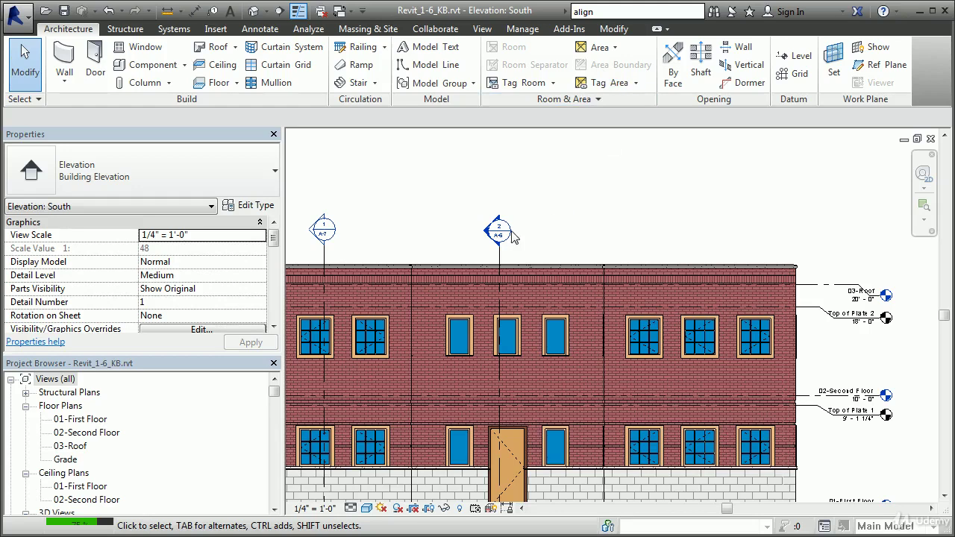
click(88, 420)
double_click(88, 420)
middle_drag(680, 323, 707, 302)
middle_drag(686, 394, 734, 337)
scroll(734, 338, up, 1)
middle_drag(418, 485, 407, 375)
scroll(447, 336, up, 5)
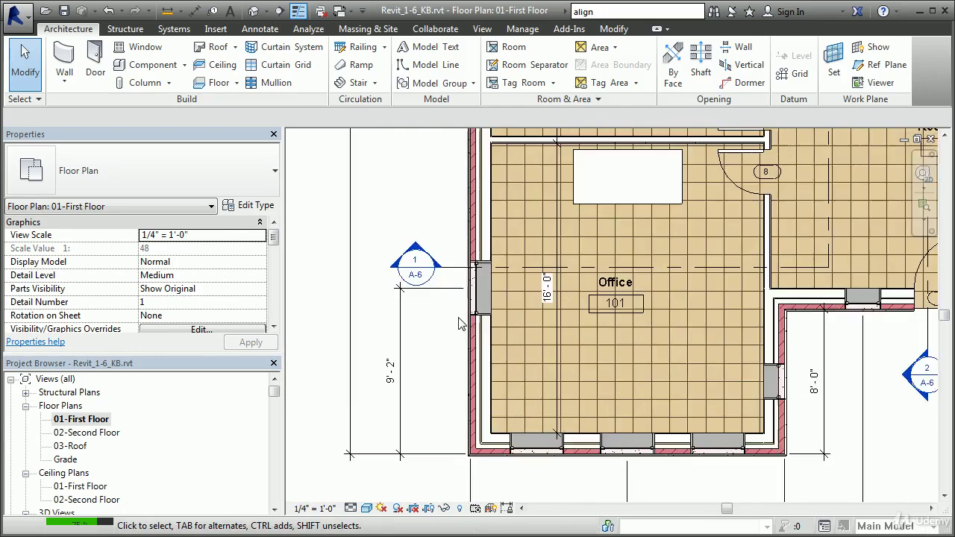
middle_drag(413, 271, 493, 315)
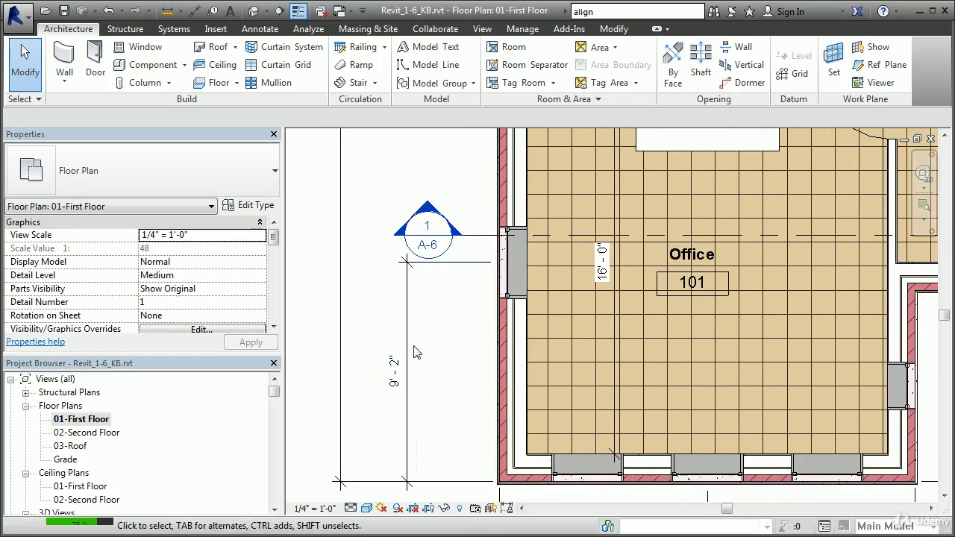
Move Office 101's side window along its wall toward the front corner, to about 5' 11" from it, and deselect it
click(506, 270)
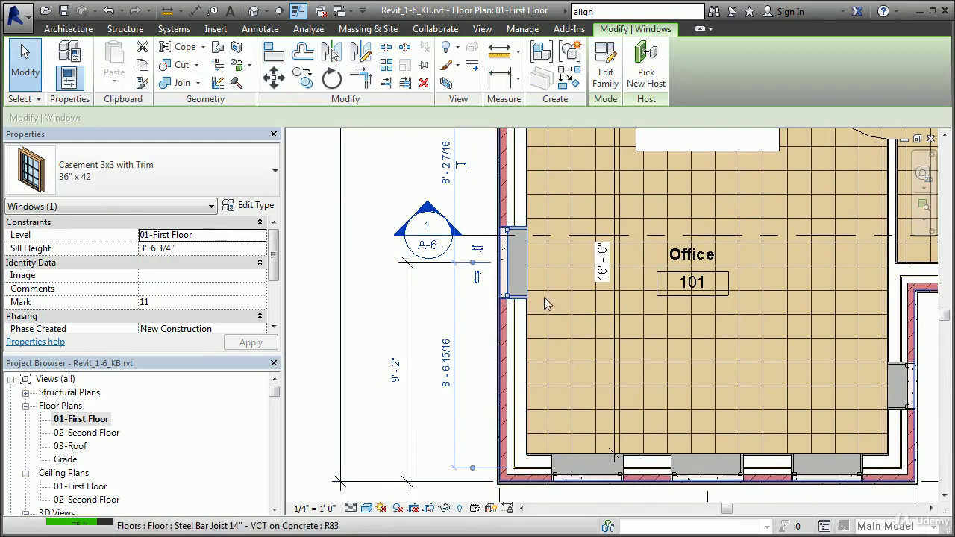
drag(505, 275, 508, 353)
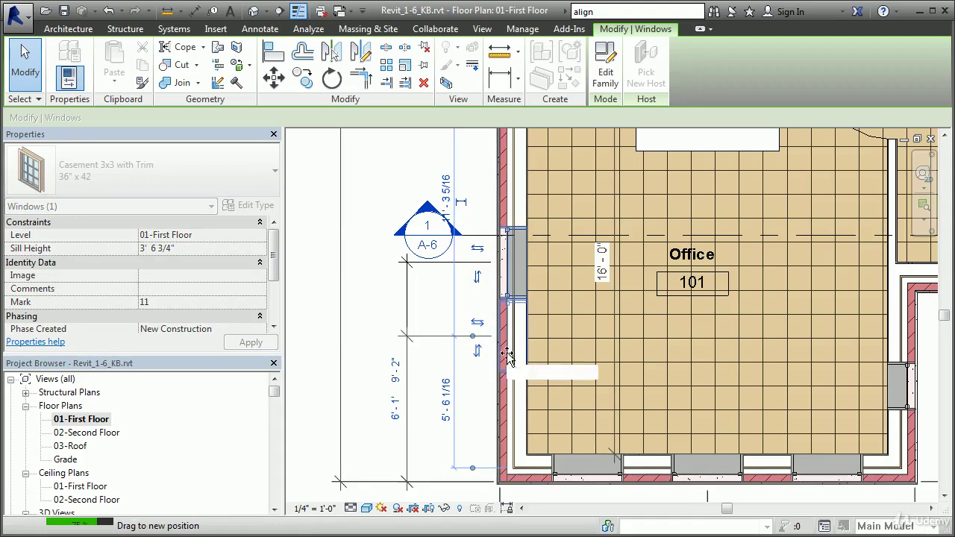
click(335, 331)
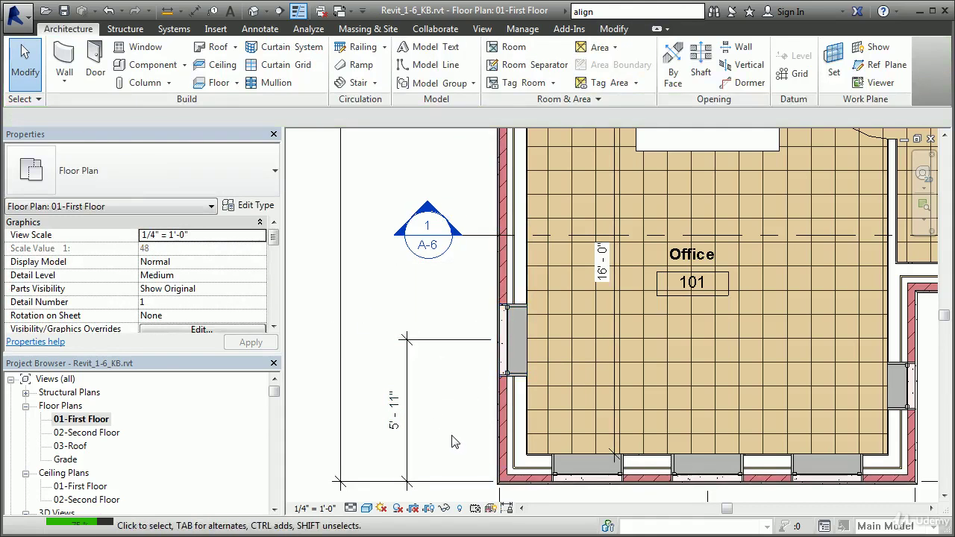
Set the dimension from the front corner to the centre of Office 101's side window to 8'
middle_drag(421, 427, 457, 385)
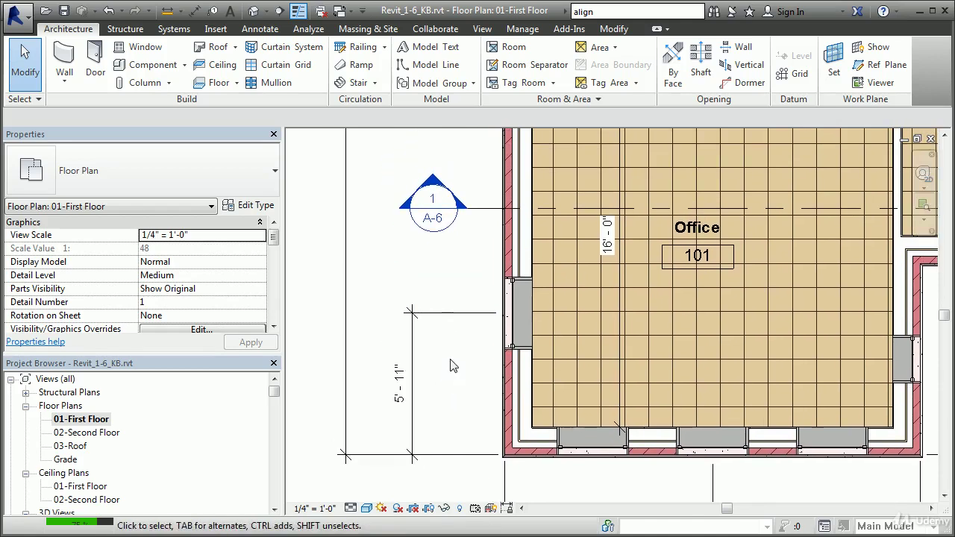
click(511, 313)
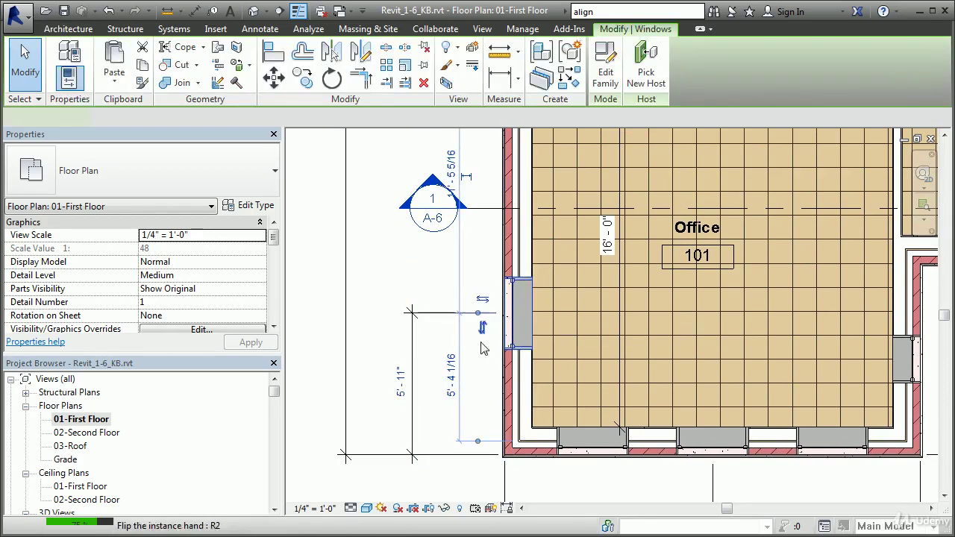
click(401, 382)
text(8)
key(Return)
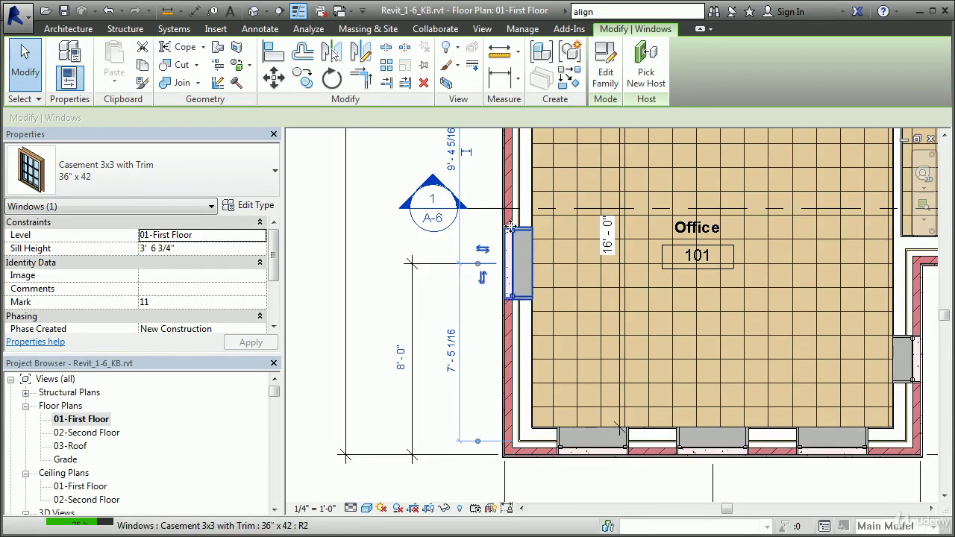
click(483, 323)
Look over the dimensioned windows and walls around both front offices and the full first-floor plan
mouse_move(476, 417)
middle_down()
mouse_move(458, 364)
mouse_move(440, 360)
mouse_move(426, 423)
middle_up()
scroll(431, 356, down, 1)
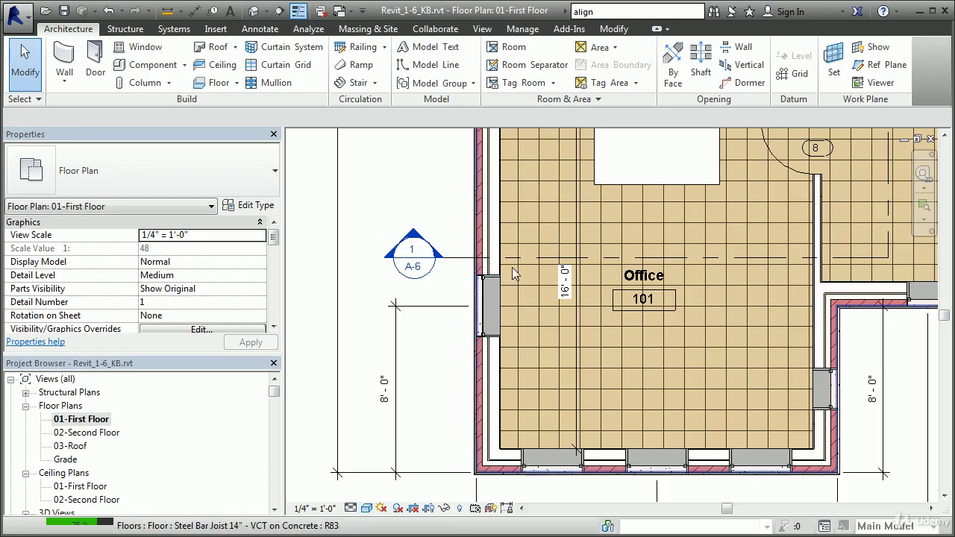
middle_drag(462, 319, 370, 336)
scroll(440, 378, down, 1)
middle_drag(692, 485, 503, 405)
scroll(601, 373, down, 1)
middle_drag(842, 443, 579, 402)
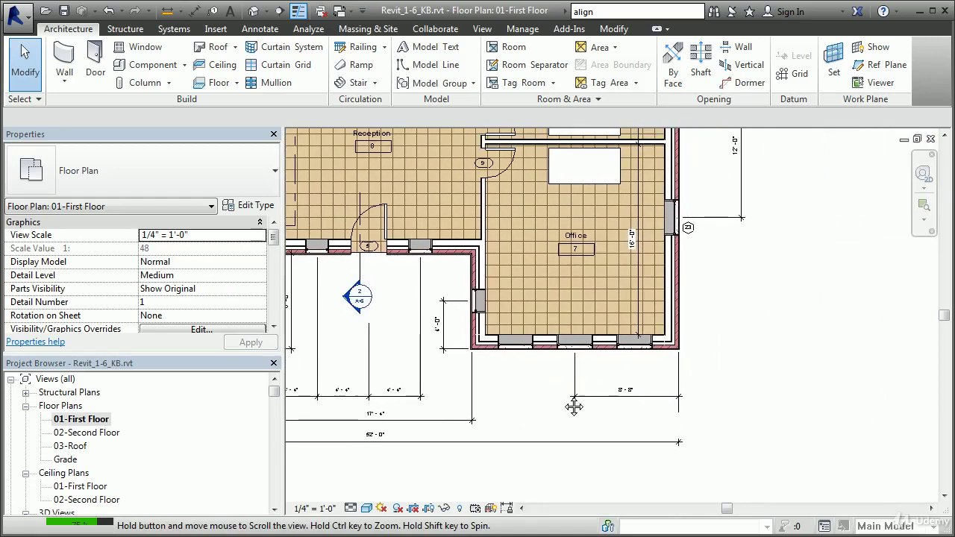
middle_drag(407, 160, 612, 310)
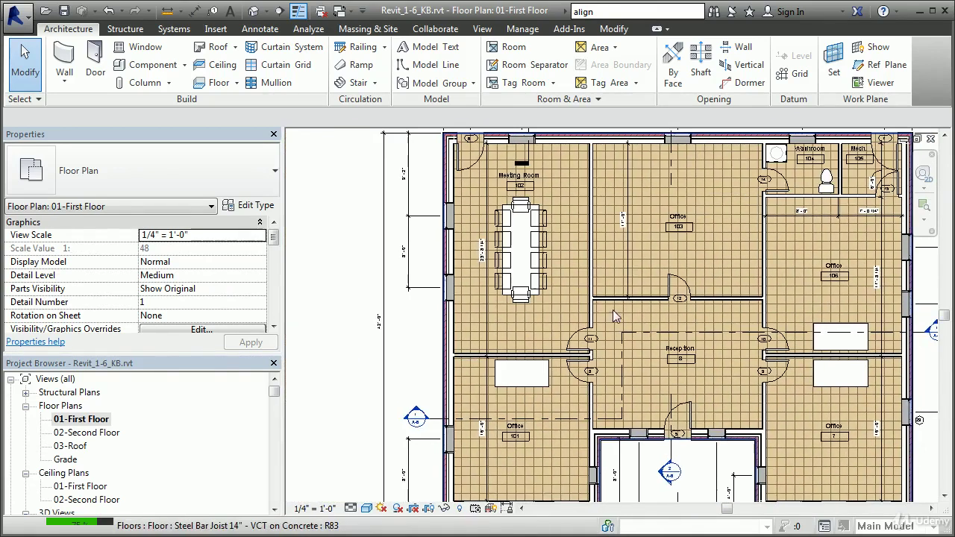
scroll(612, 309, down, 1)
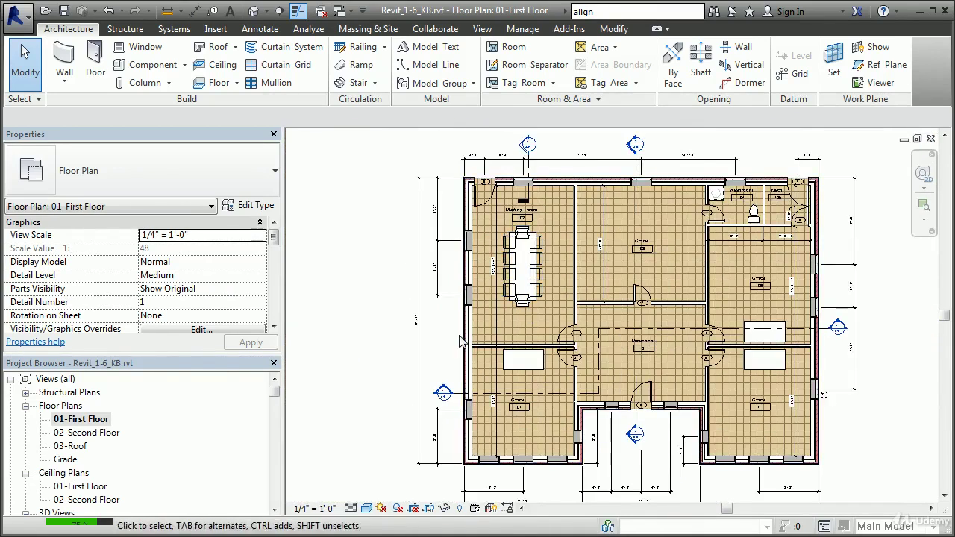
Move the rear exterior wall by setting the building's overall depth dimension to 46', and deselect the wall
click(470, 302)
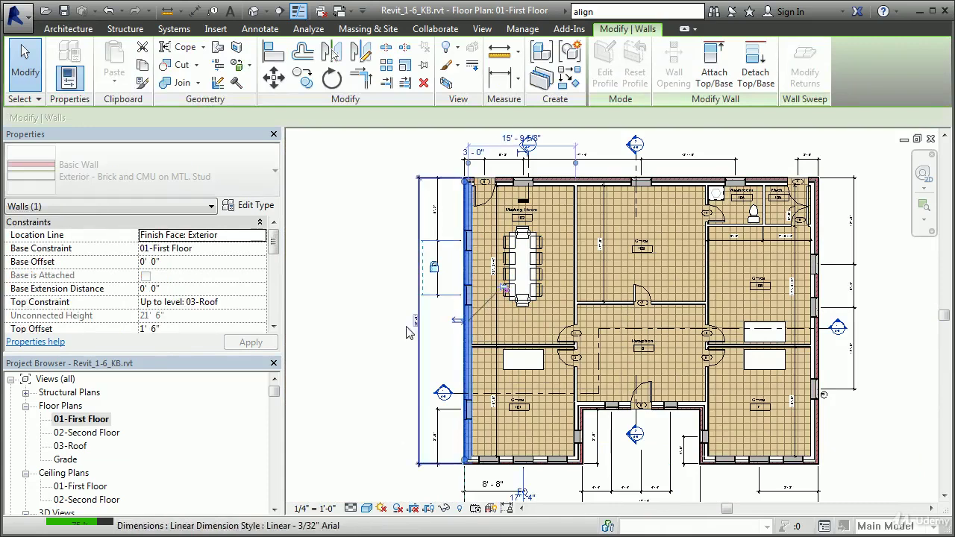
key(Escape)
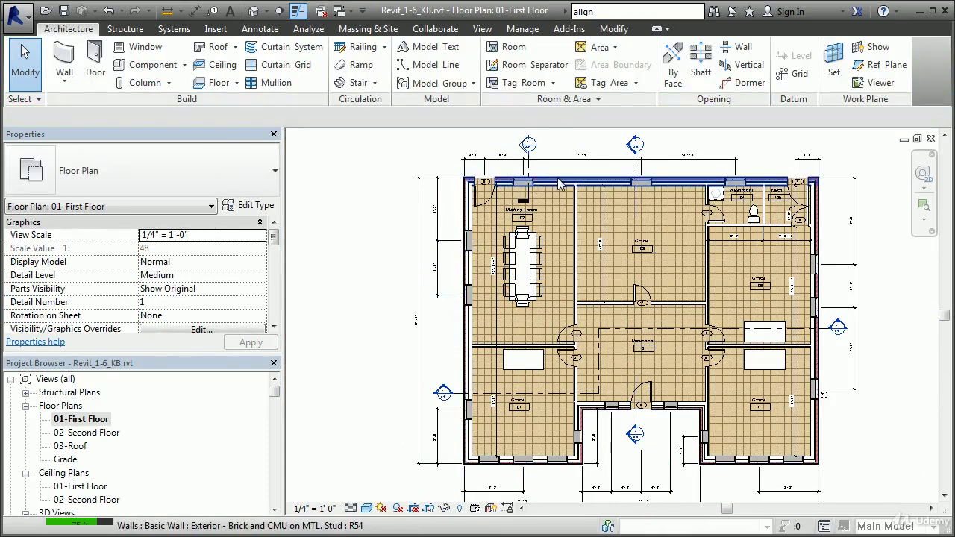
click(555, 183)
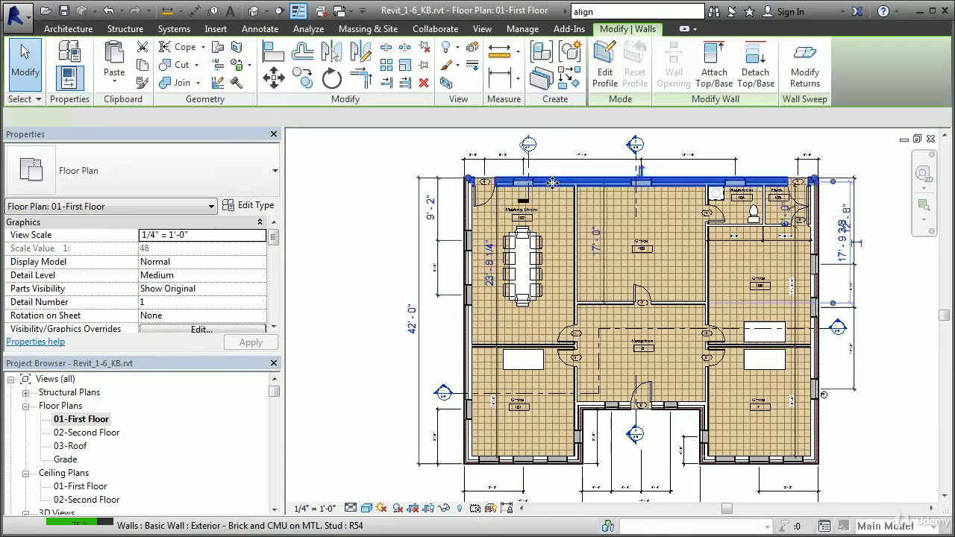
click(413, 329)
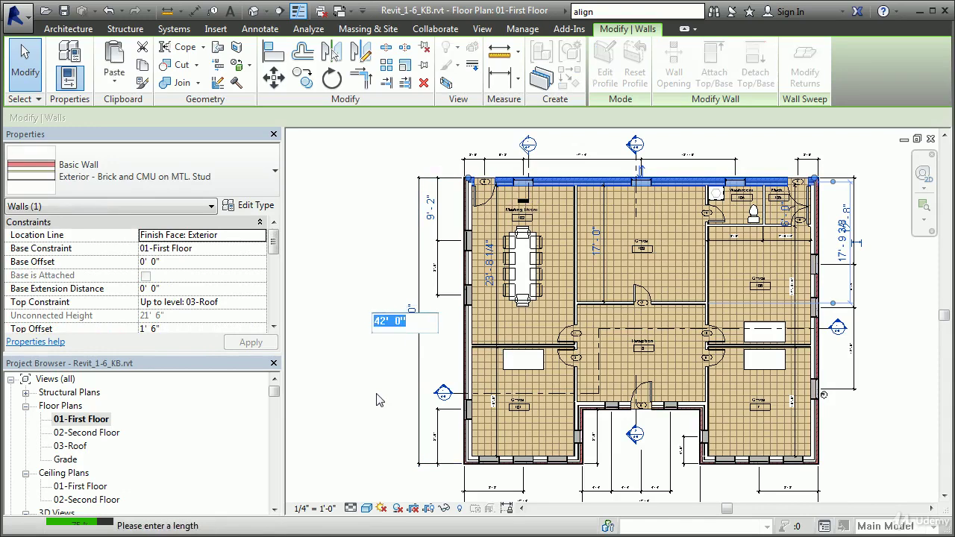
text(46)
key(Return)
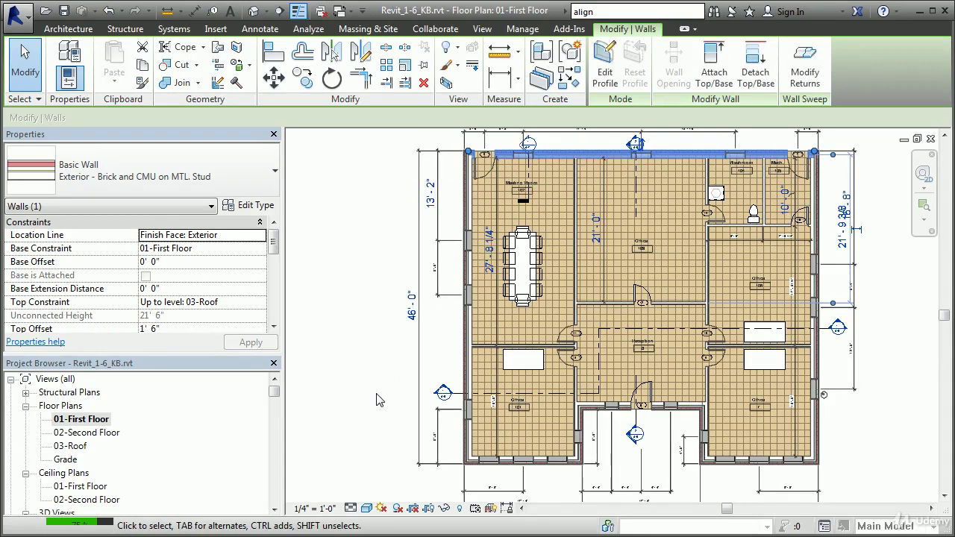
click(343, 309)
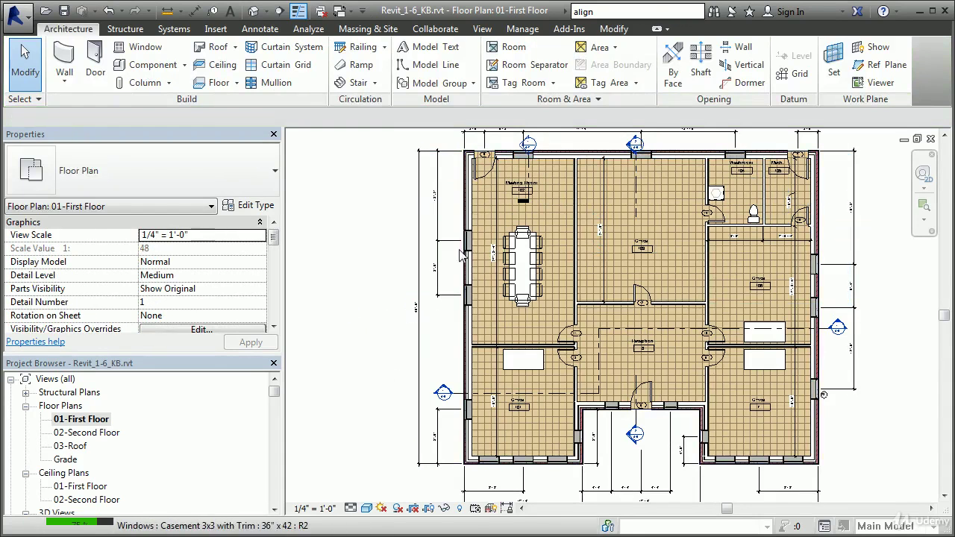
Examine how the rooms, floor and dimensions along the rear wall follow its new position around Meeting Room 102 and Office 103
middle_drag(418, 336, 394, 368)
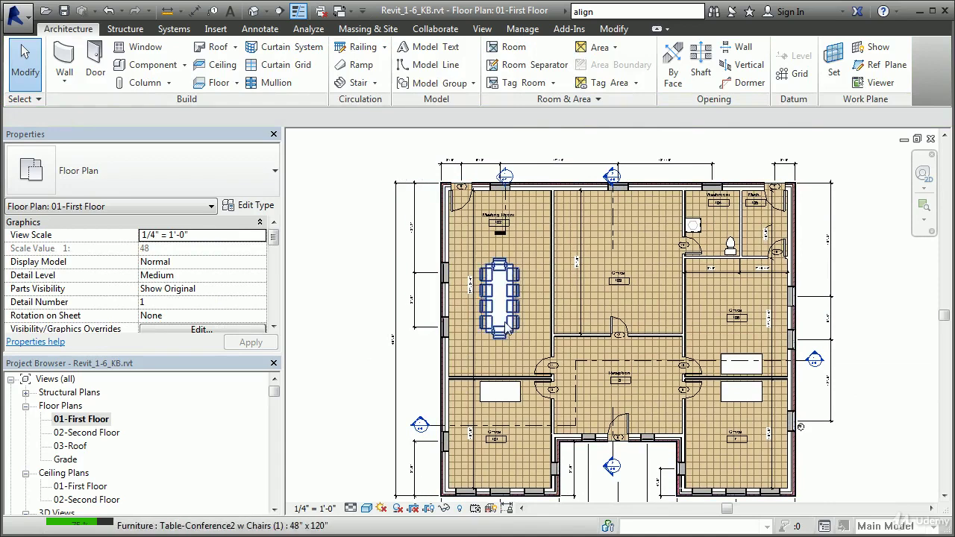
scroll(527, 223, up, 3)
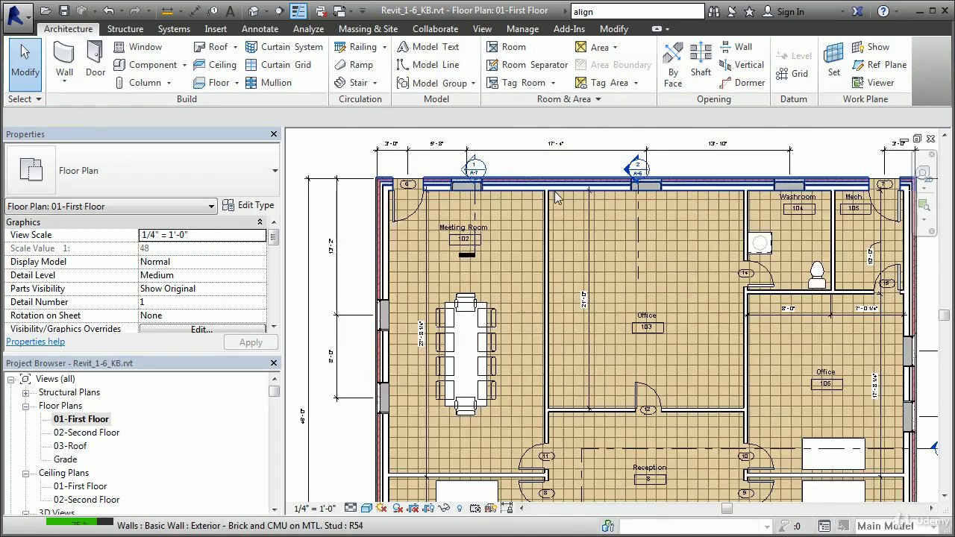
scroll(593, 250, up, 3)
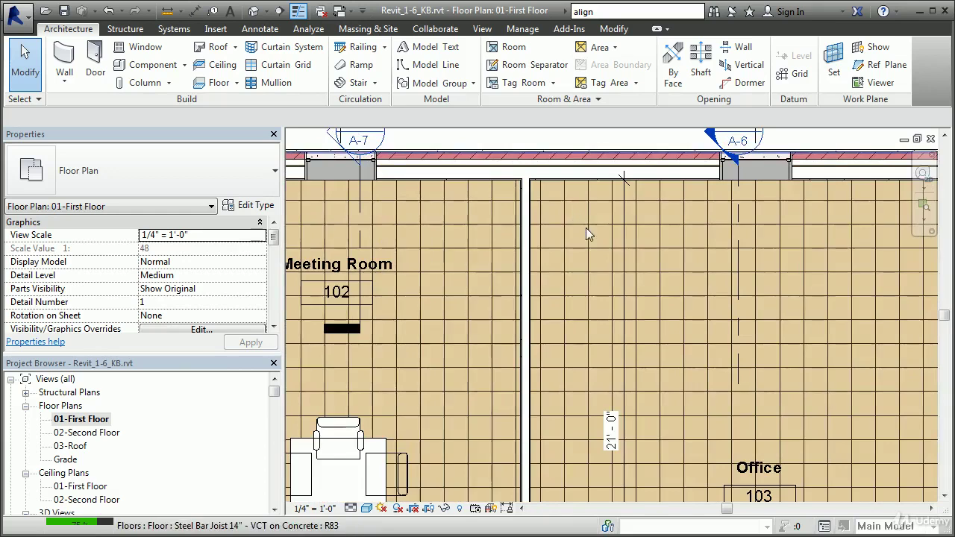
scroll(529, 302, down, 2)
middle_drag(606, 351, 616, 355)
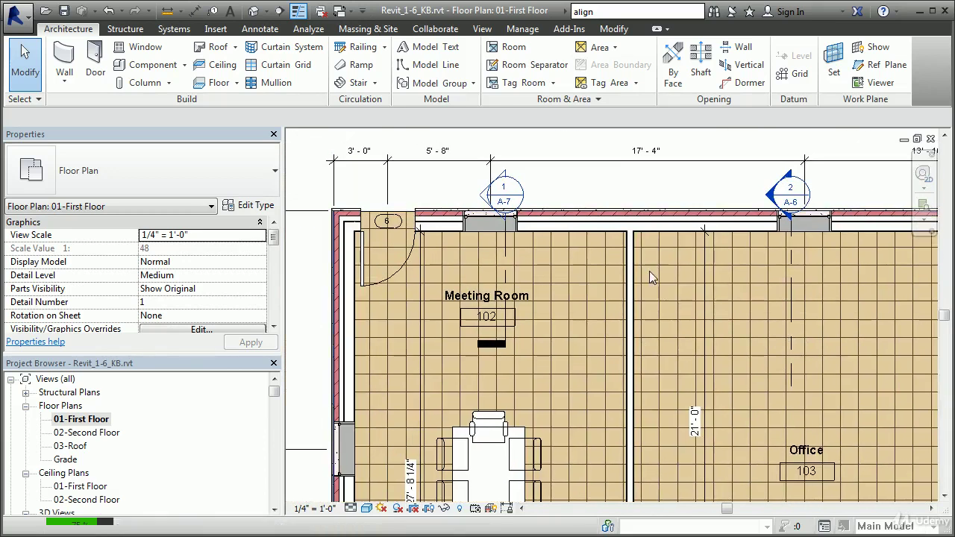
scroll(528, 311, down, 2)
middle_drag(528, 311, 439, 303)
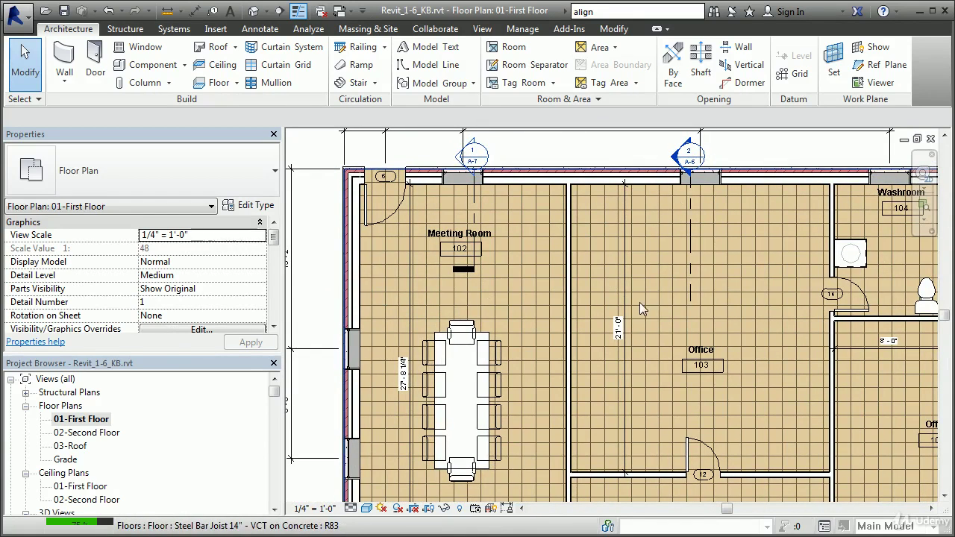
middle_drag(603, 216, 646, 179)
scroll(527, 266, down, 2)
scroll(494, 285, down, 1)
scroll(497, 328, up, 1)
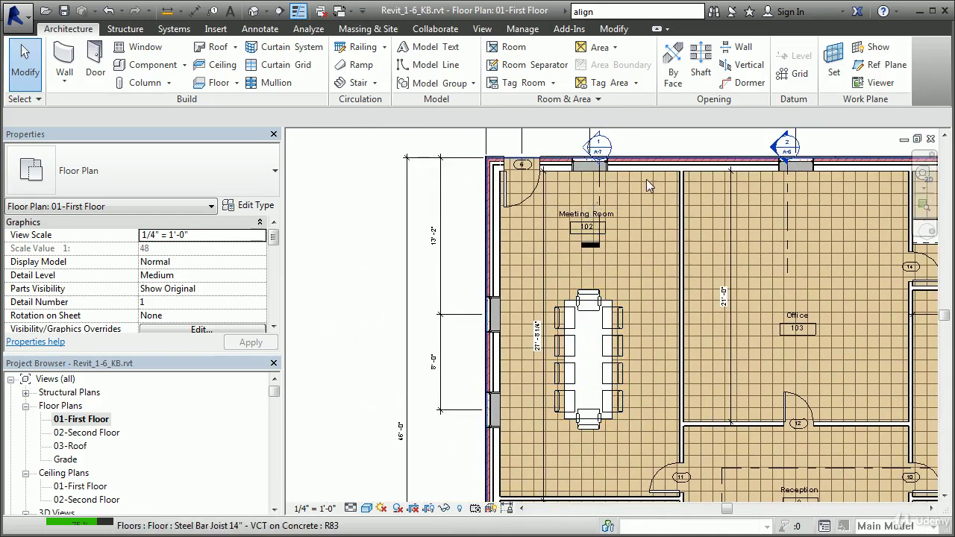
Select the rear exterior wall, set the overall depth dimension to 42', and deselect the wall
click(646, 164)
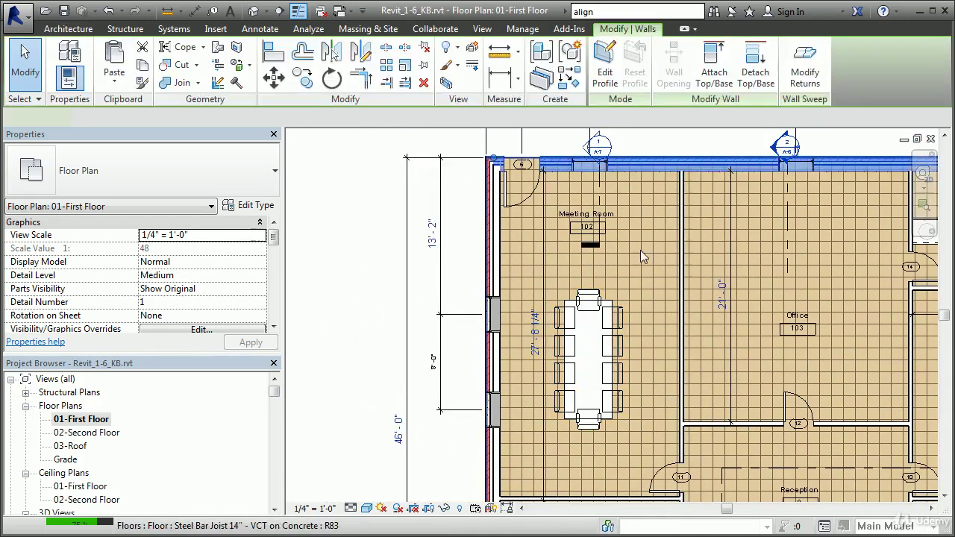
click(399, 443)
text(42)
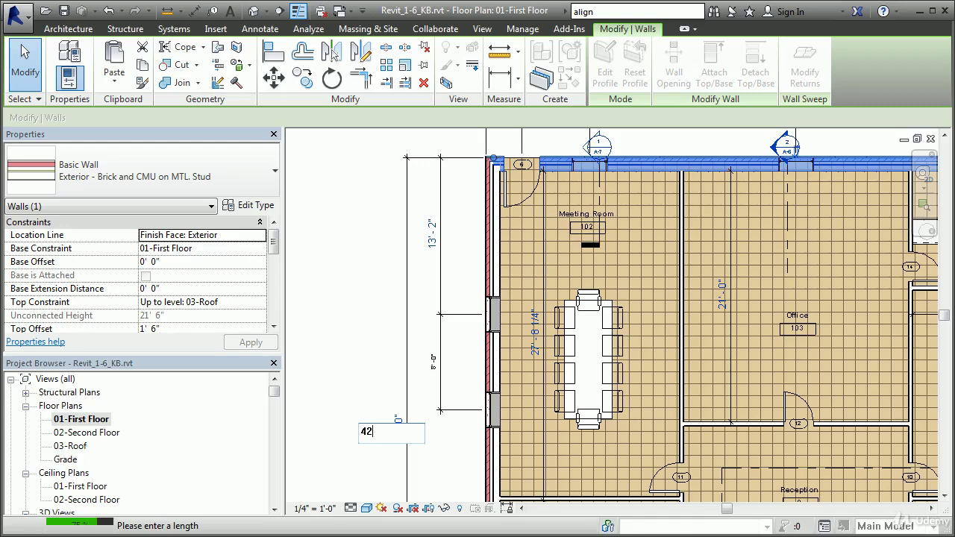
key(Return)
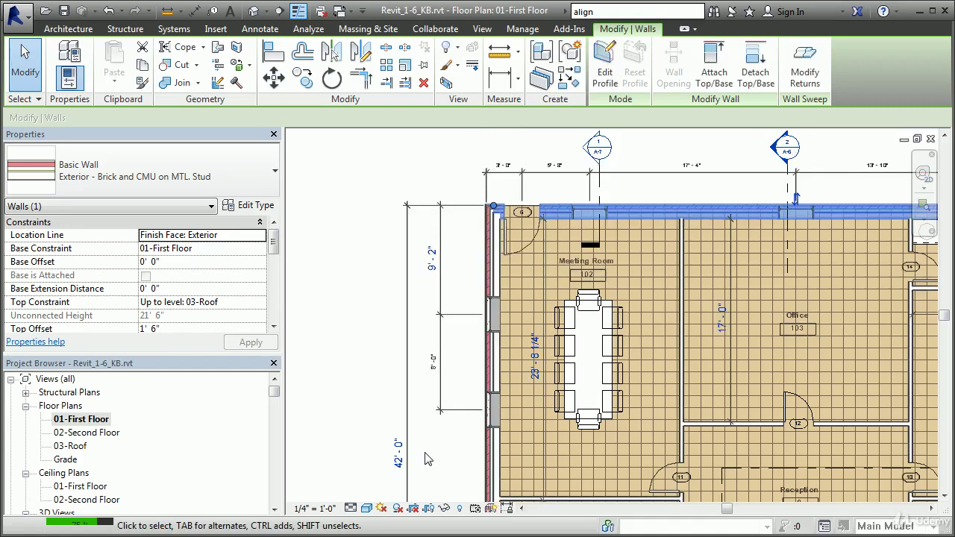
key(Escape)
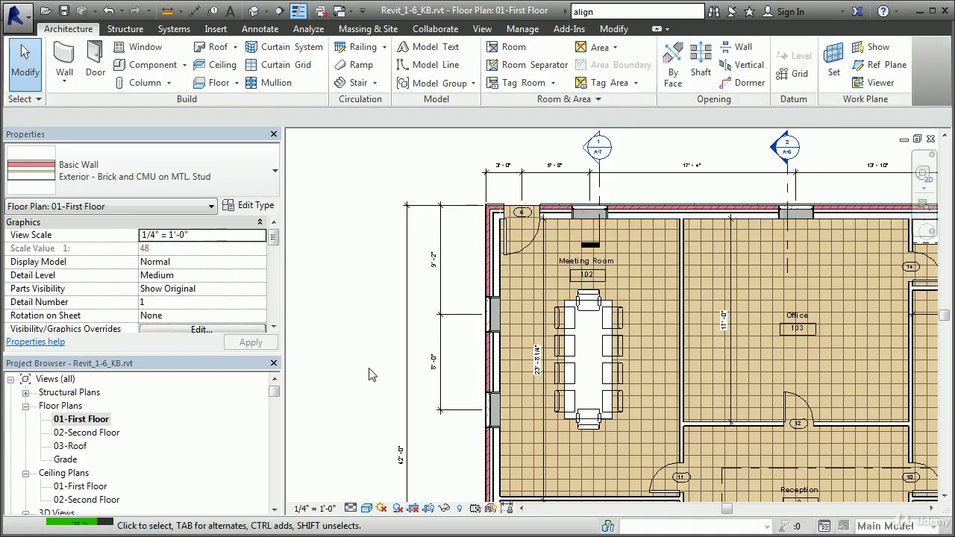
Examine the full first-floor plan and the section marker 2 / A-6 outside the reception entrance door
middle_drag(370, 382, 382, 296)
scroll(642, 411, down, 1)
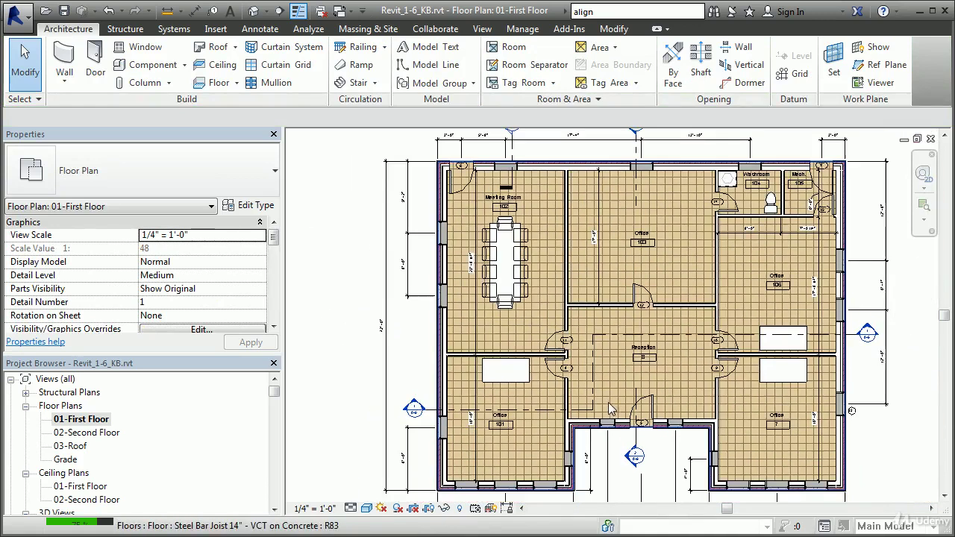
middle_drag(540, 408, 520, 409)
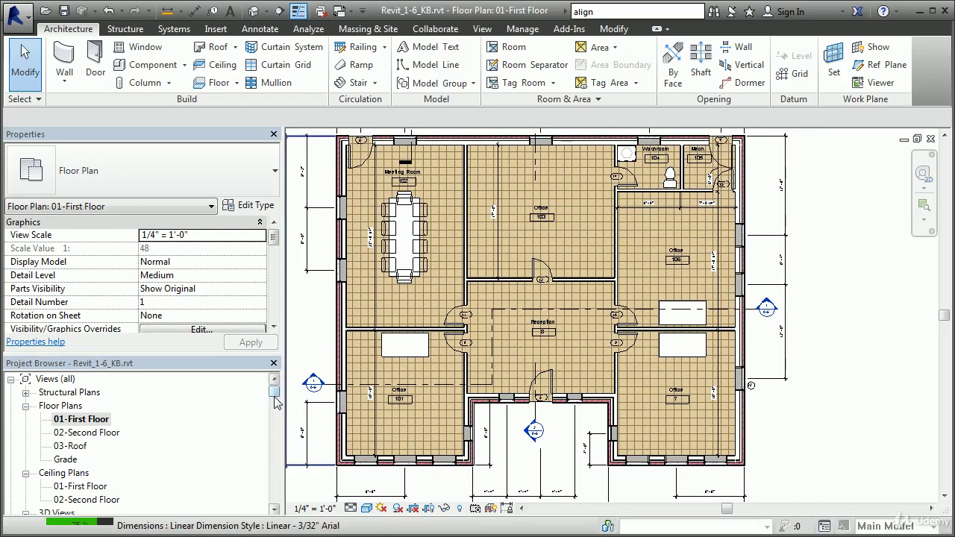
scroll(753, 461, up, 2)
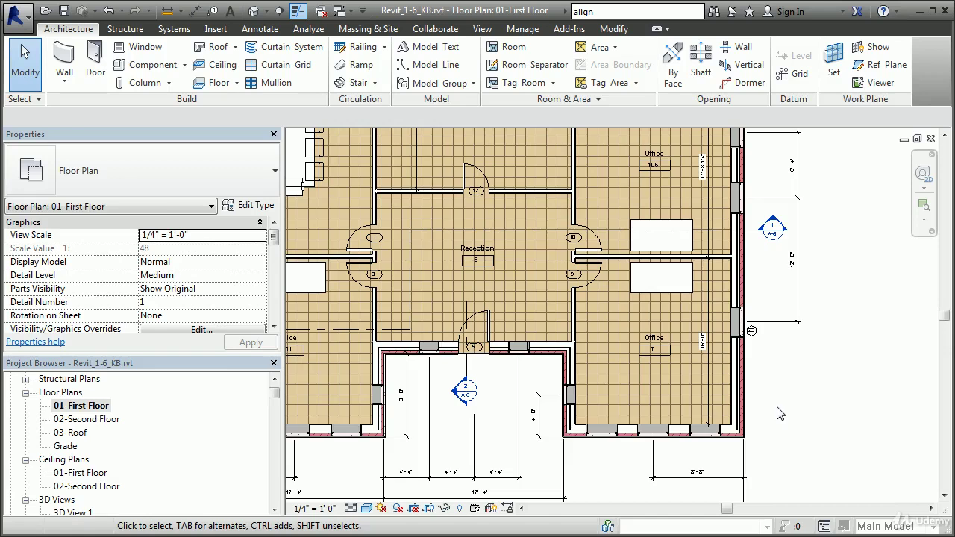
scroll(627, 335, up, 2)
middle_drag(626, 336, 800, 336)
scroll(642, 379, up, 1)
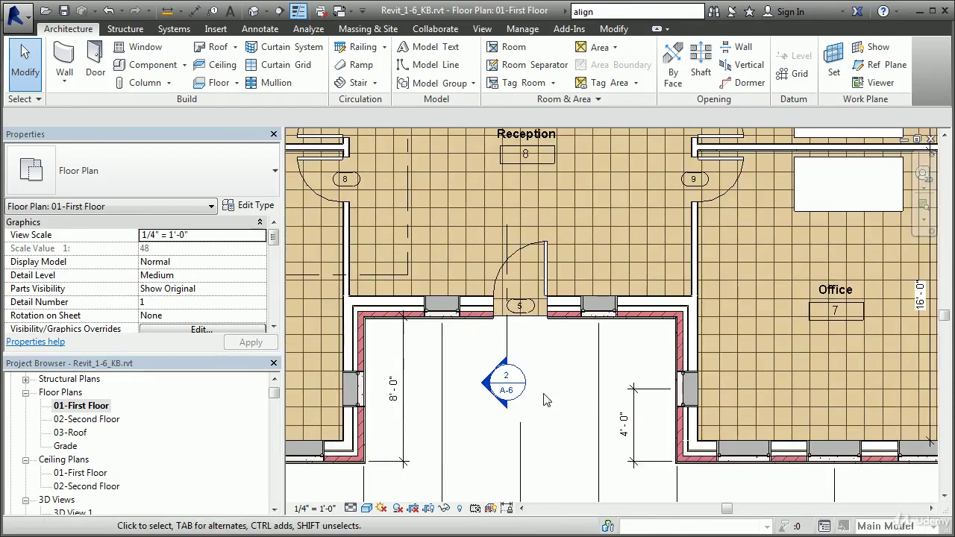
scroll(544, 401, up, 1)
scroll(542, 404, up, 1)
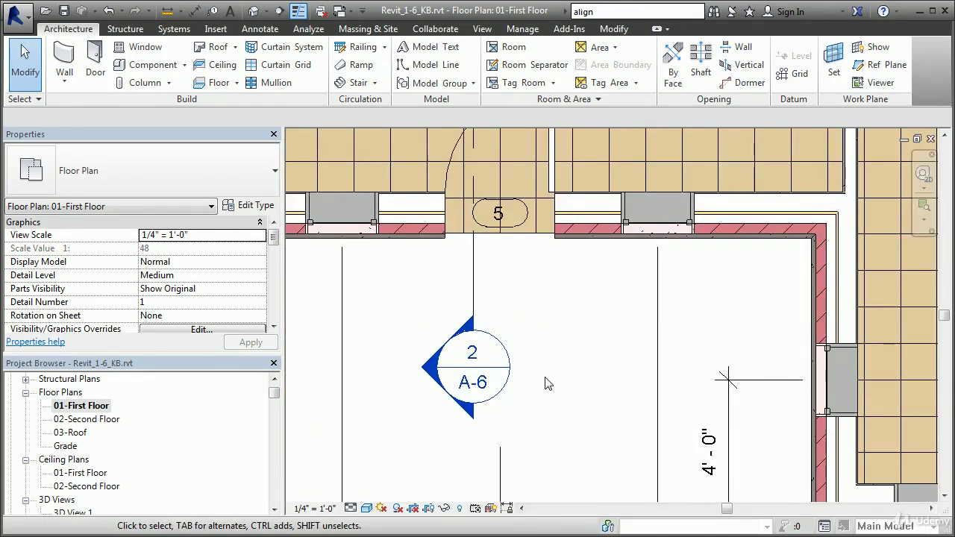
middle_drag(562, 358, 543, 374)
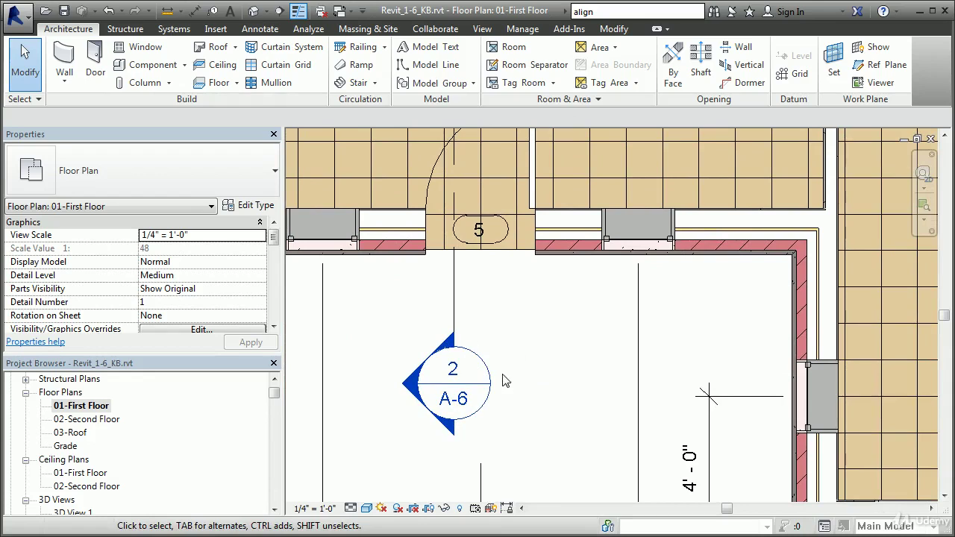
scroll(504, 376, down, 1)
scroll(504, 376, down, 1)
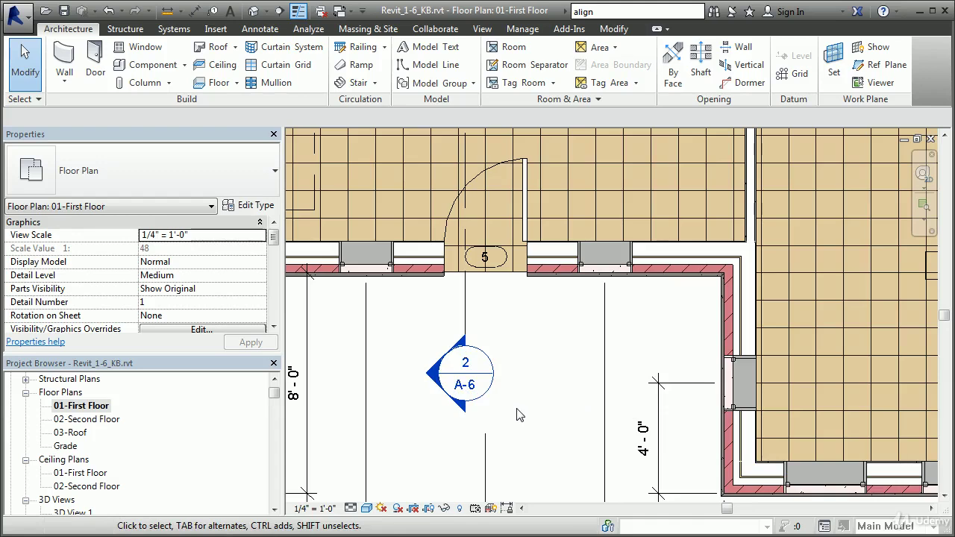
scroll(545, 417, down, 2)
Open the sheet A-6 - Building Sections
drag(275, 398, 275, 446)
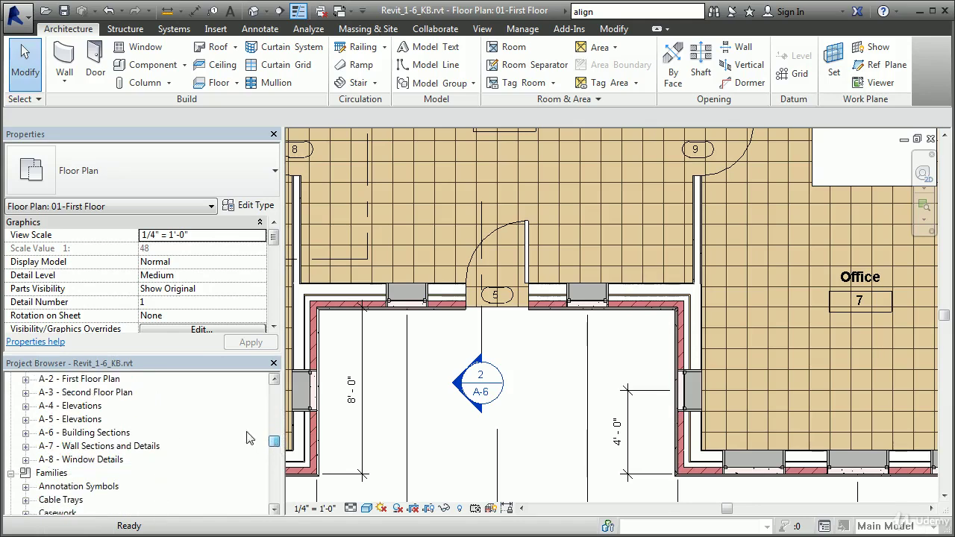
click(80, 434)
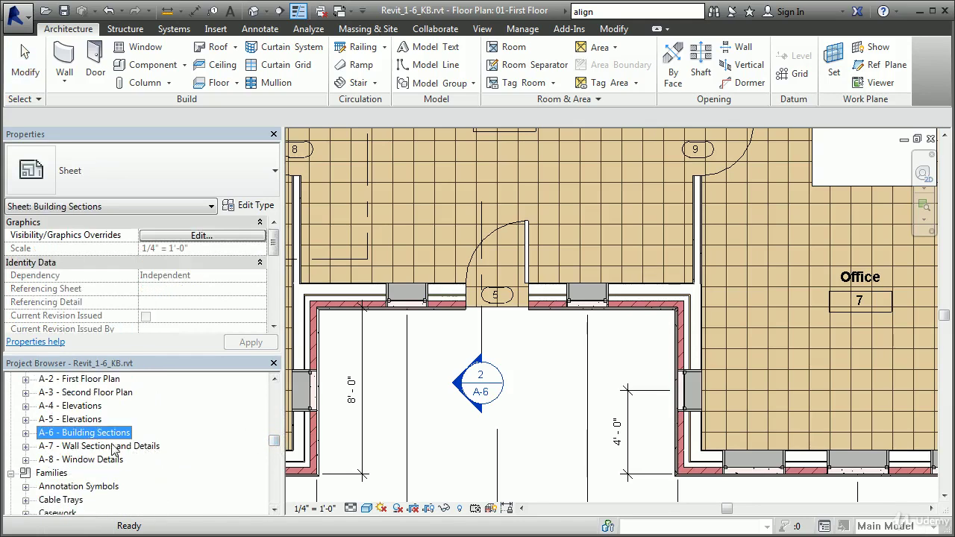
double_click(100, 433)
Look over the longitudinal and cross sections on the sheet, including their view titles, section markers, levels and title block
scroll(674, 461, down, 3)
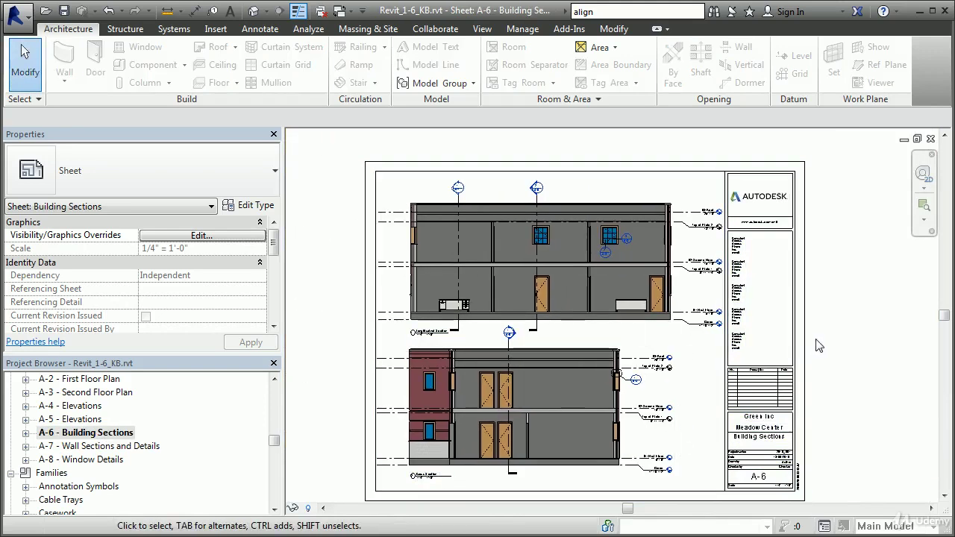
scroll(752, 434, up, 1)
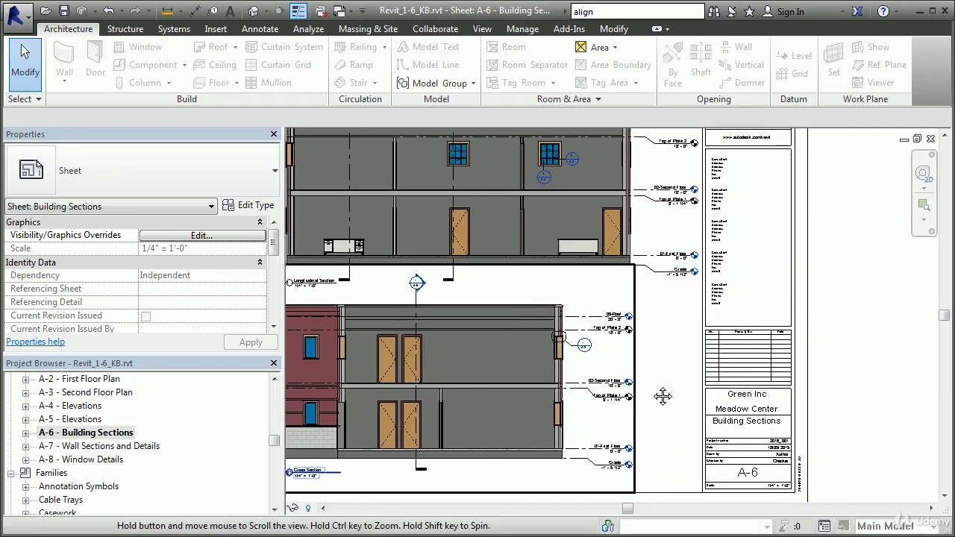
scroll(437, 373, up, 4)
scroll(435, 259, up, 1)
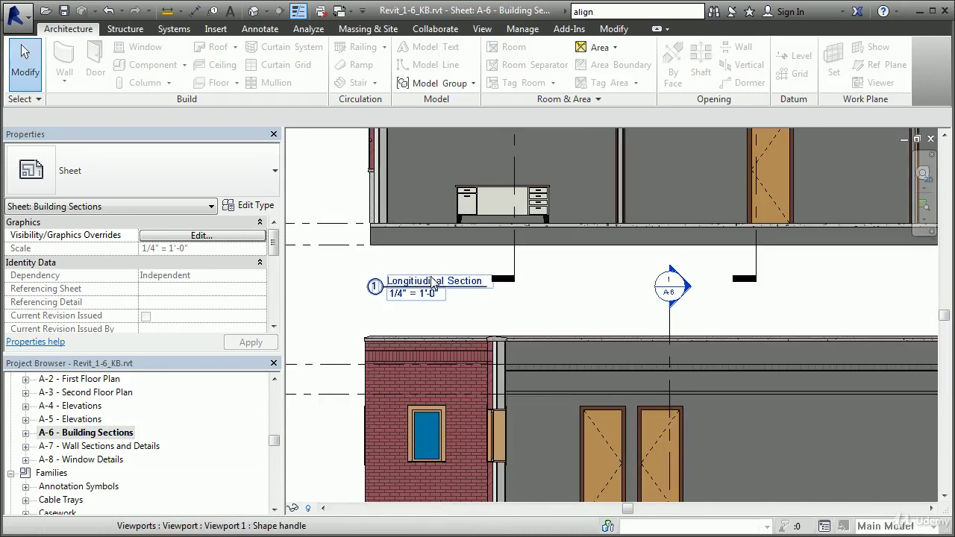
middle_drag(445, 318, 506, 268)
scroll(518, 351, down, 1)
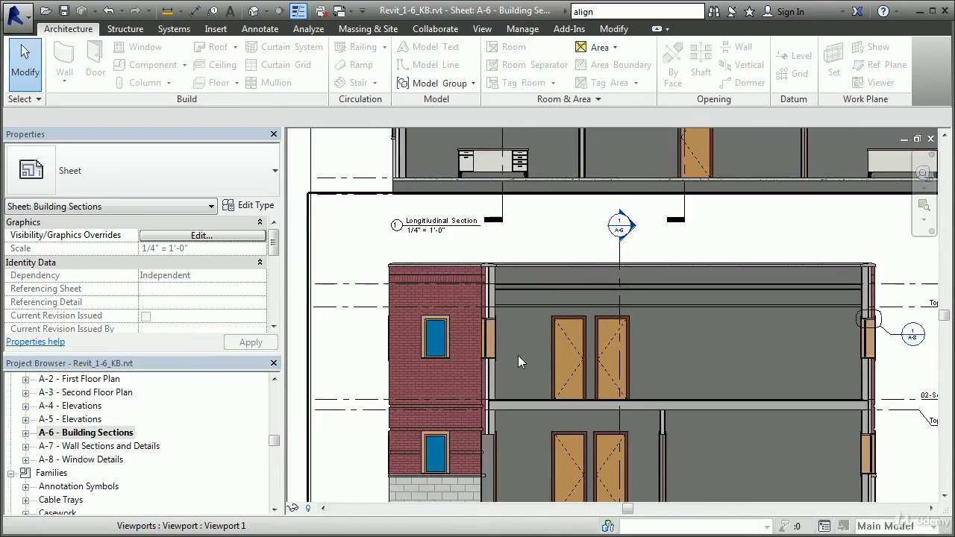
middle_drag(518, 351, 462, 223)
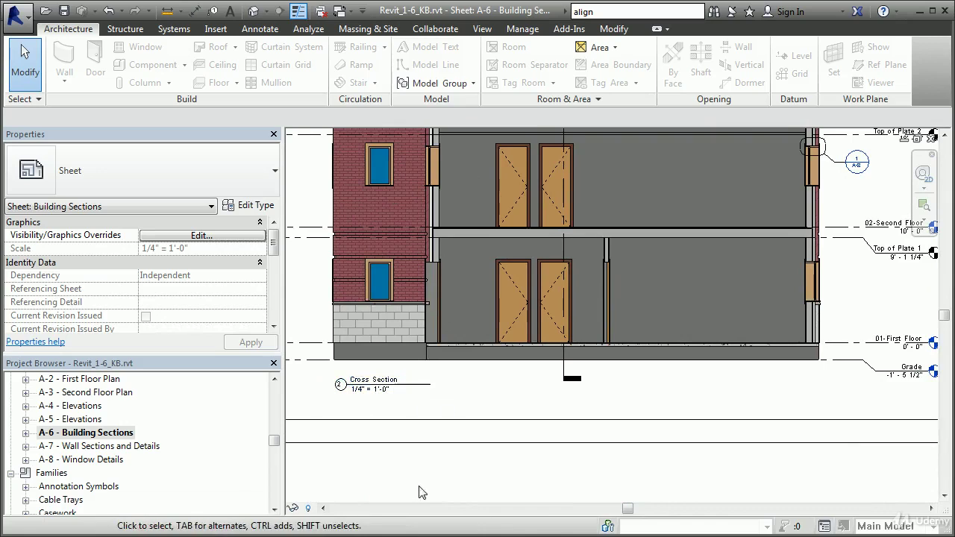
middle_drag(899, 415, 538, 423)
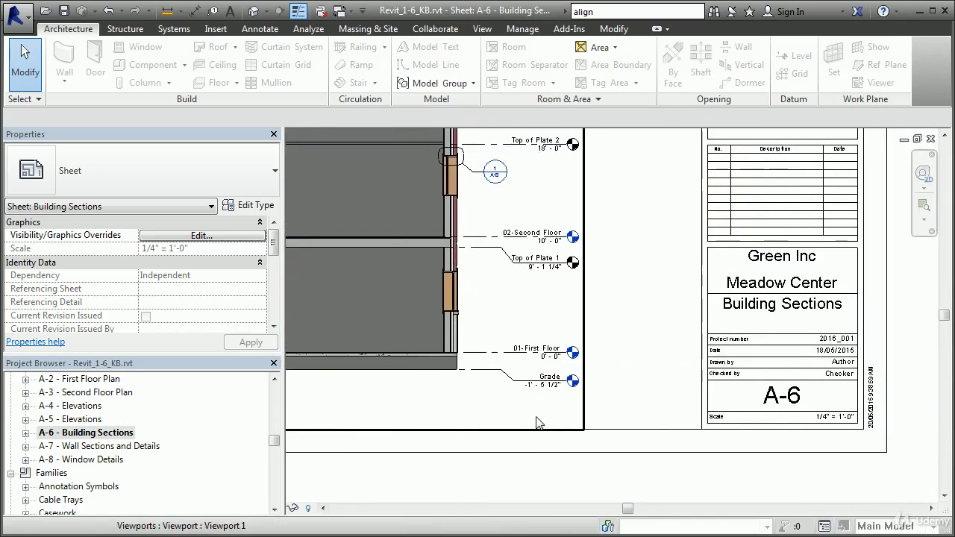
Change the sheet number in the Building Sections title block to A-16, and deselect the title block
click(798, 406)
click(789, 400)
click(762, 397)
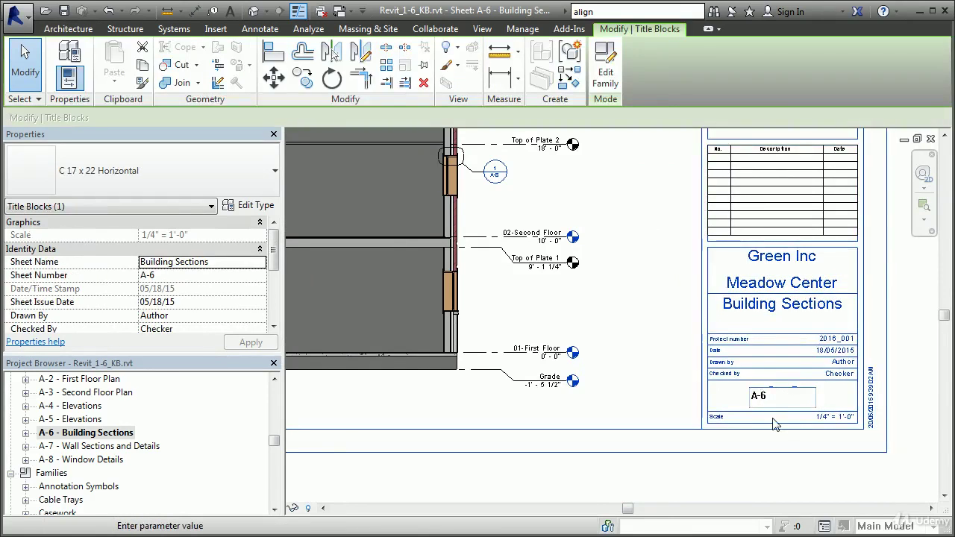
text(1)
click(728, 468)
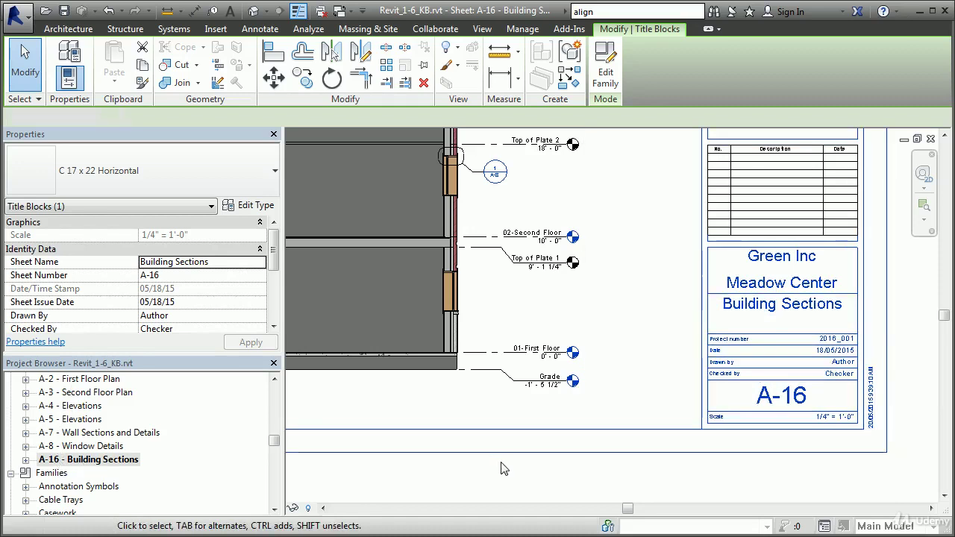
click(453, 398)
Examine the sheet references in the section markers above the cross section and longitudinal section on the Building Sections sheet
middle_drag(454, 399, 553, 418)
middle_drag(384, 166, 454, 294)
scroll(457, 293, up, 1)
middle_drag(373, 232, 463, 227)
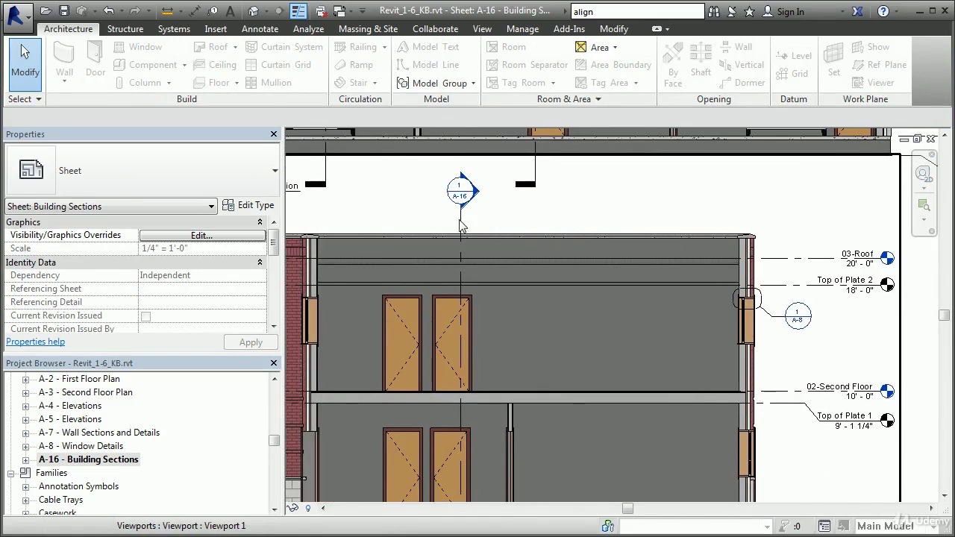
scroll(482, 203, up, 3)
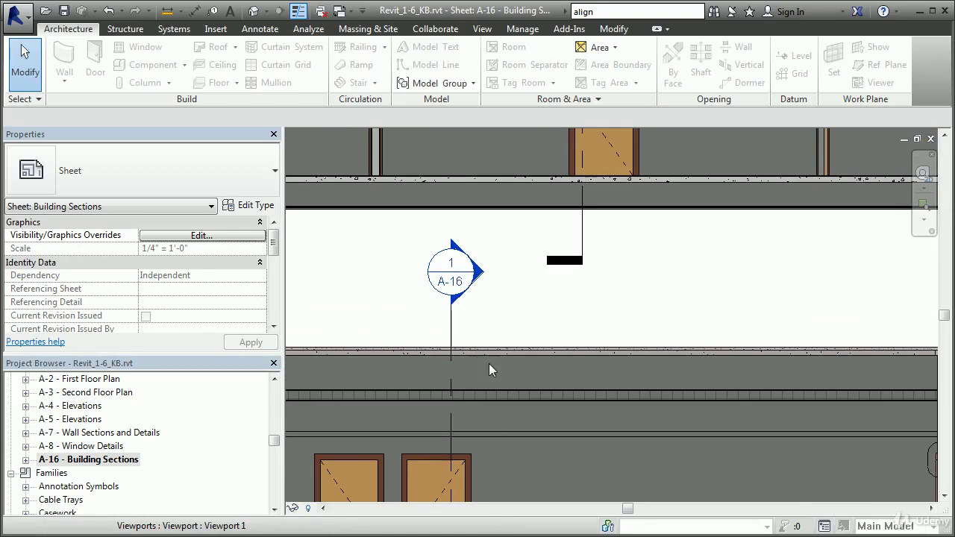
scroll(489, 366, down, 4)
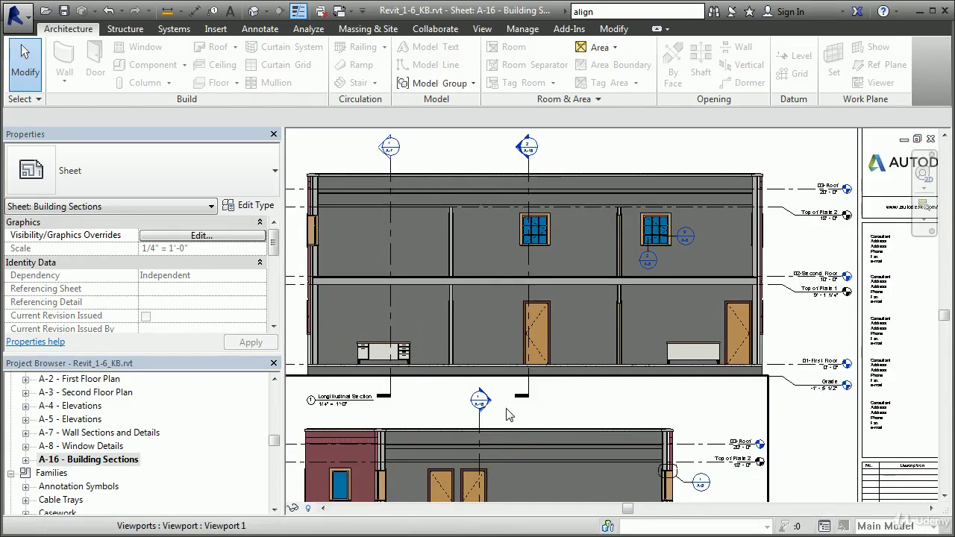
scroll(516, 310, up, 4)
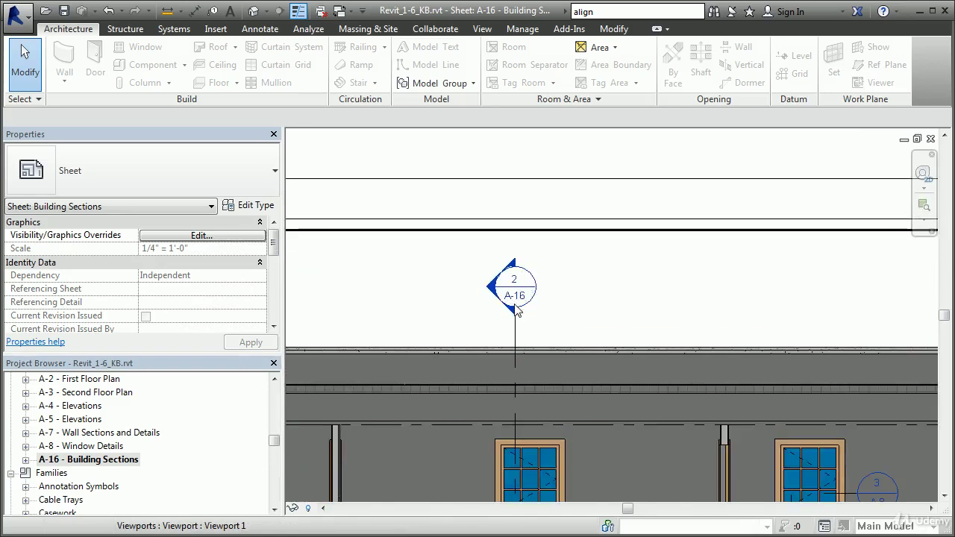
scroll(516, 306, down, 3)
middle_drag(564, 376, 592, 319)
scroll(592, 320, down, 2)
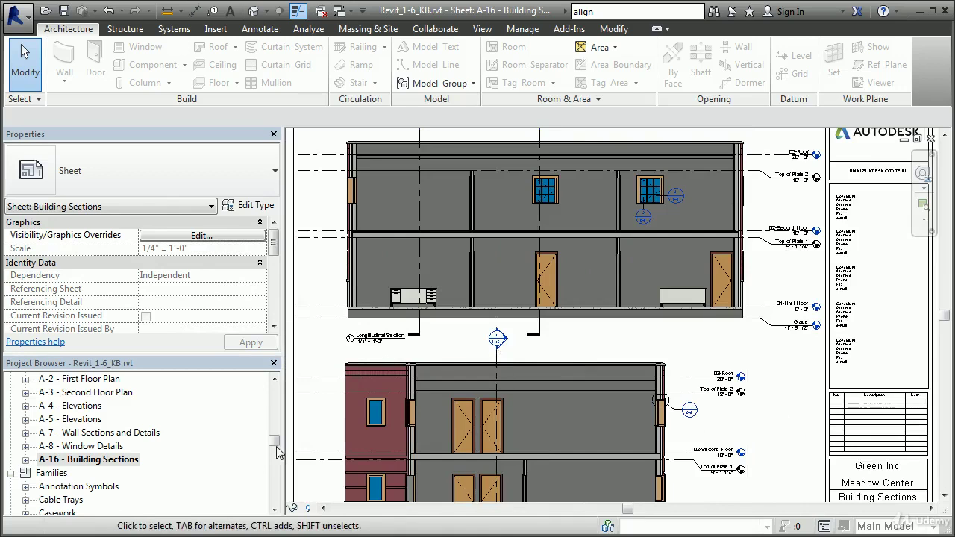
Open the sheet A-2 - First Floor Plan and check the section markers outside the entrance and beside Office 106
scroll(274, 444, up, 3)
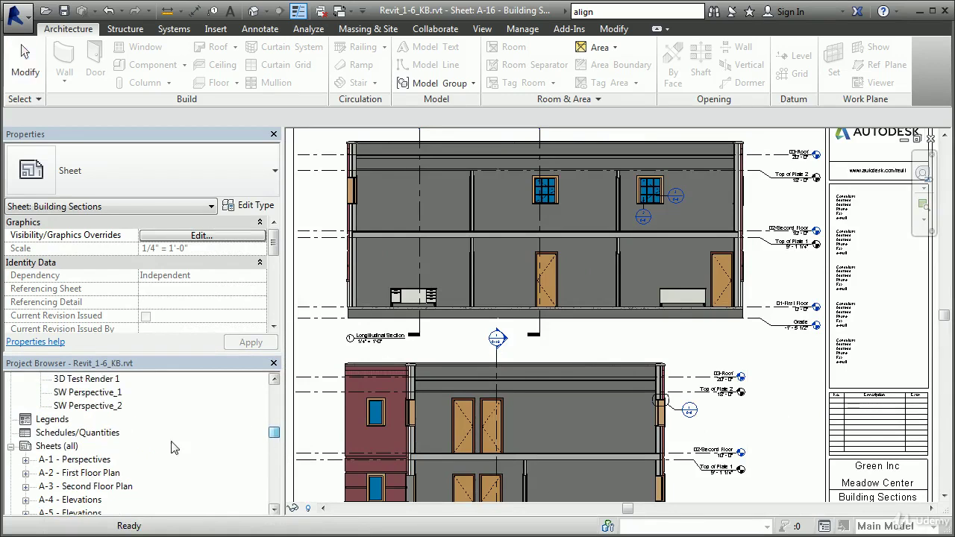
double_click(97, 473)
scroll(562, 403, up, 4)
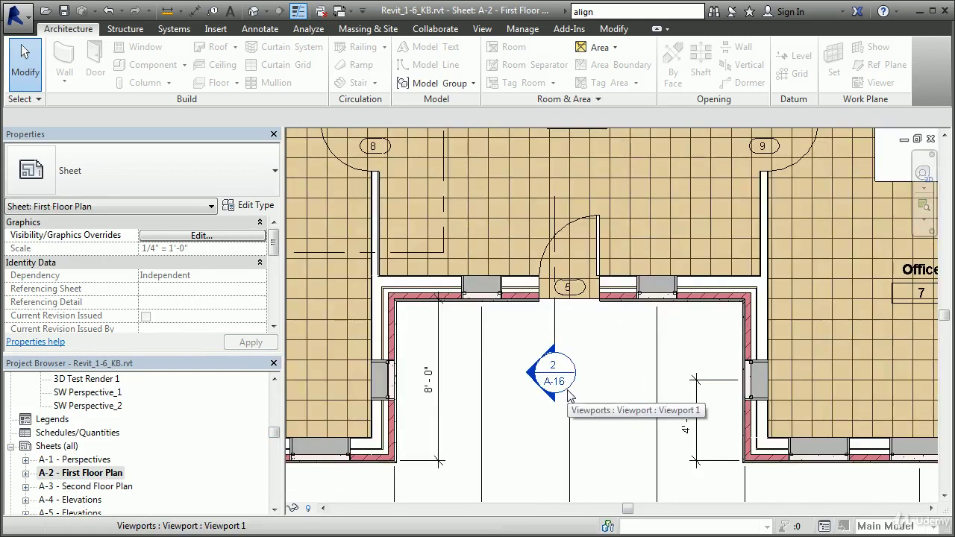
middle_drag(604, 384, 333, 423)
middle_drag(748, 334, 582, 287)
scroll(575, 291, down, 5)
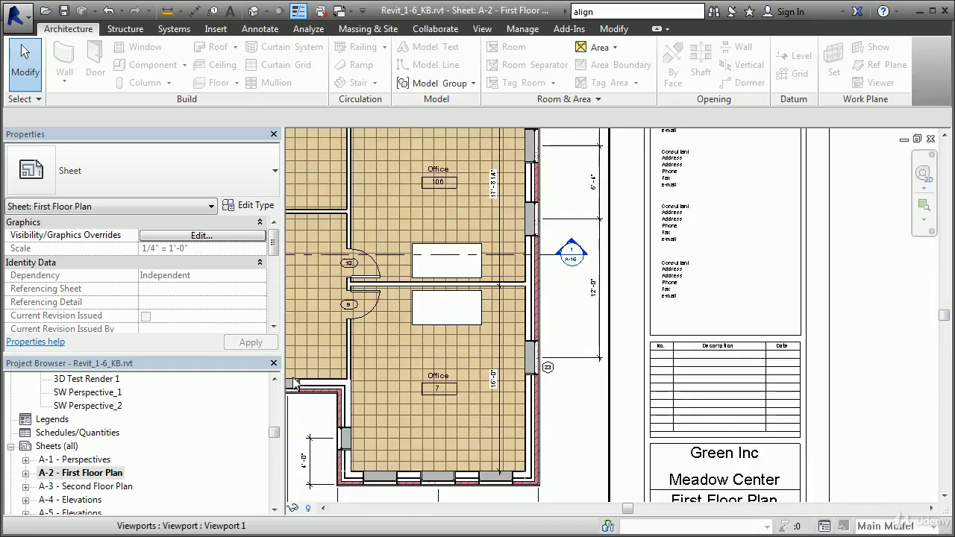
Open the sheet A-3 - Second Floor Plan and check the sheet reference in the section marker beside the east wall
double_click(105, 487)
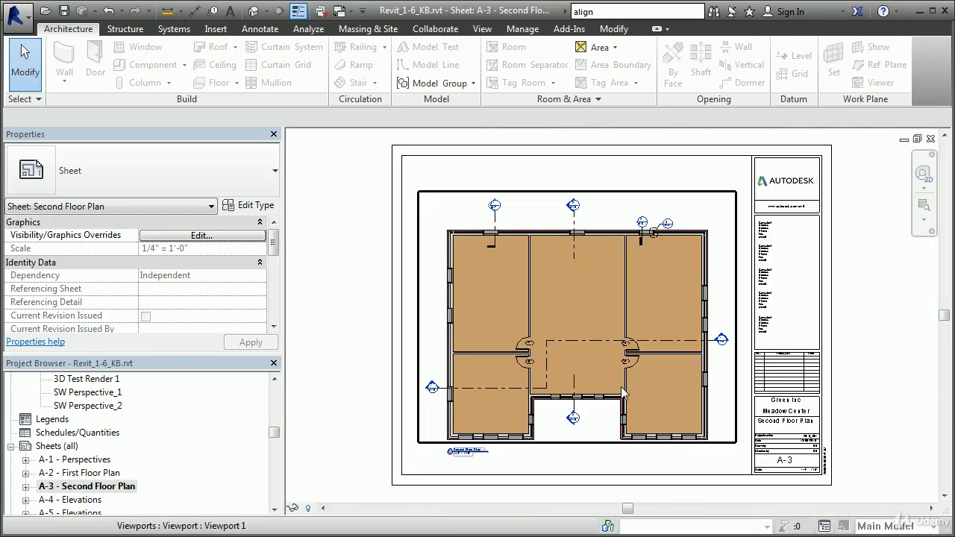
scroll(750, 354, up, 5)
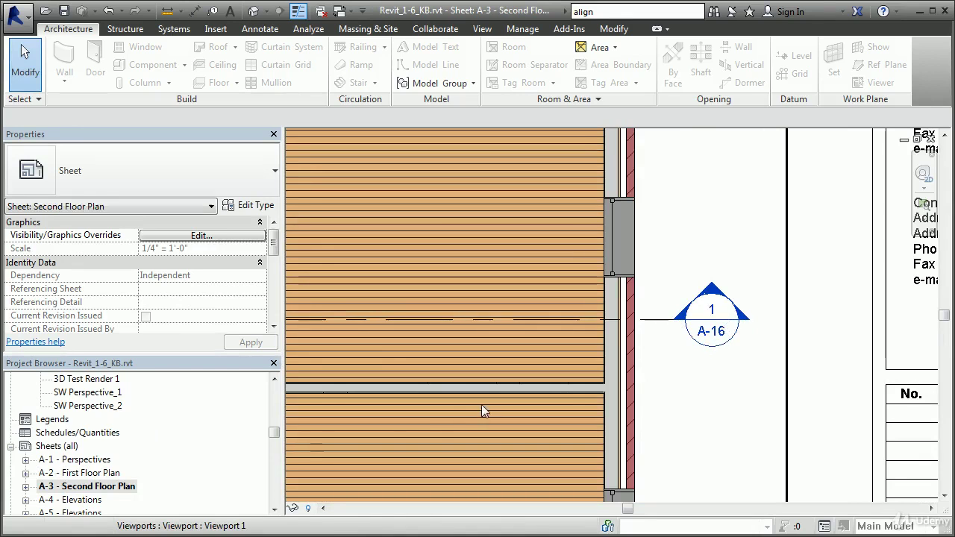
scroll(302, 433, down, 5)
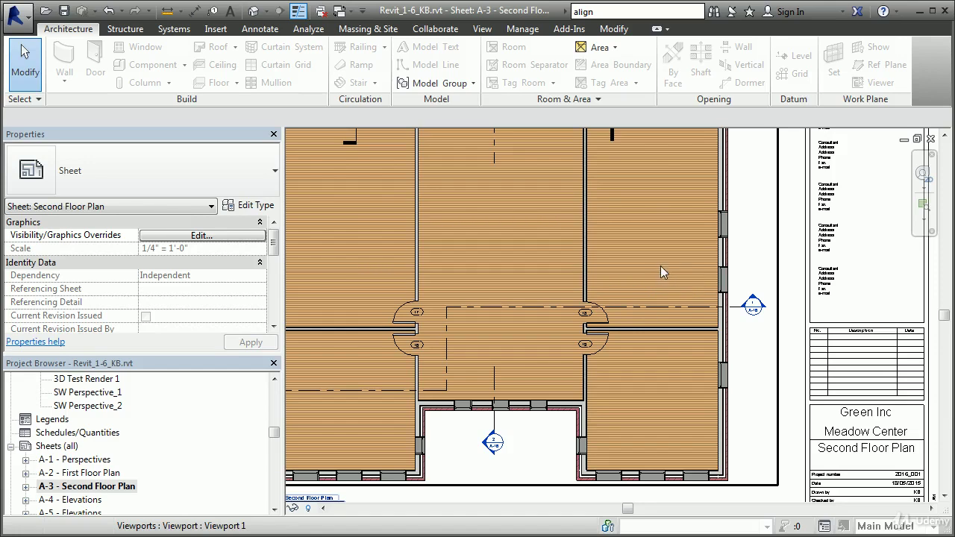
Activate the Second Floor Plan viewport on sheet A-3 for editing in place
scroll(657, 273, down, 3)
scroll(573, 316, up, 3)
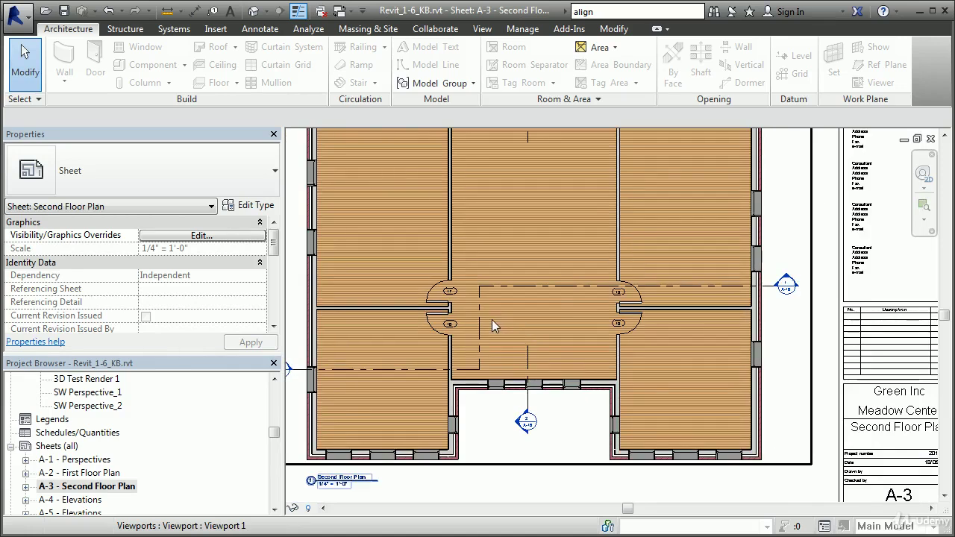
double_click(491, 328)
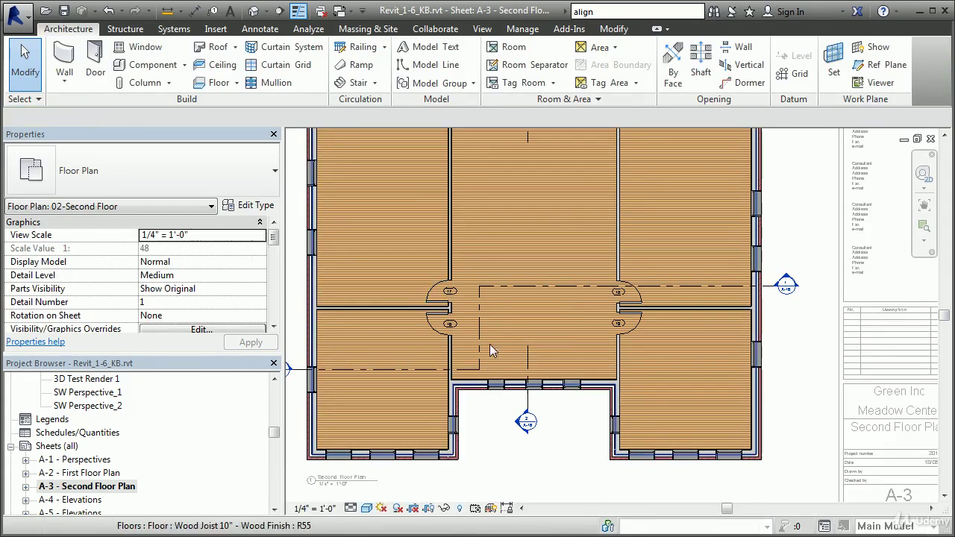
Delete the two doors on the west side of the second floor's central room, and undo both deletions at once
click(447, 297)
key(Delete)
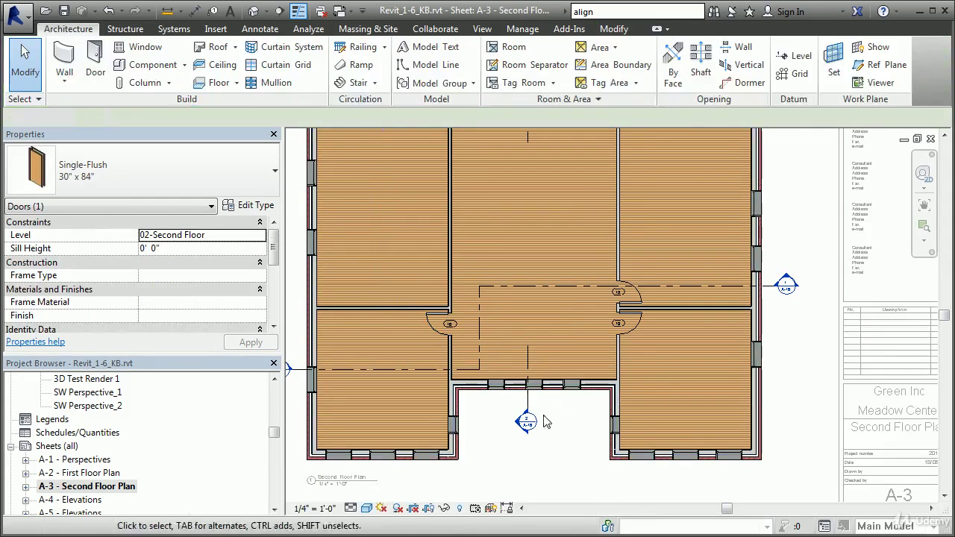
click(431, 327)
key(Delete)
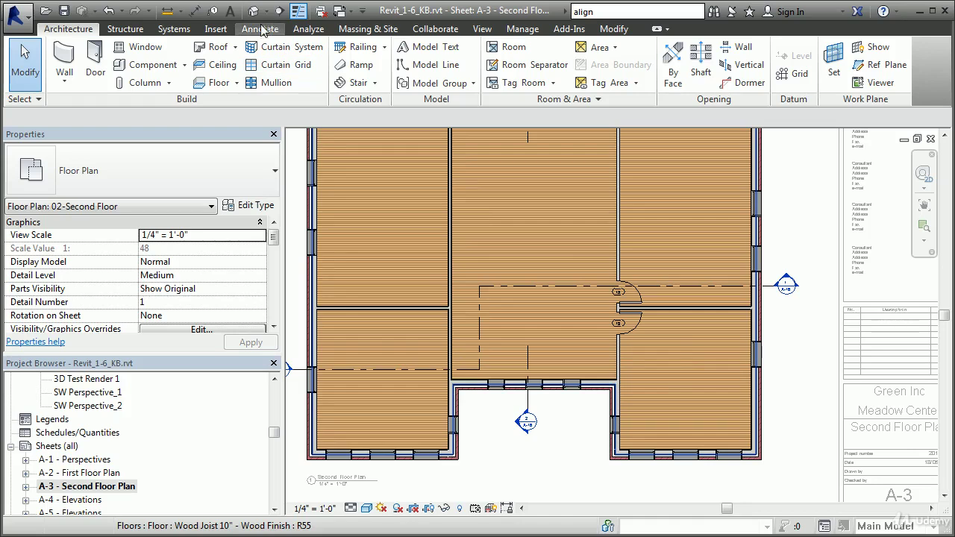
click(121, 11)
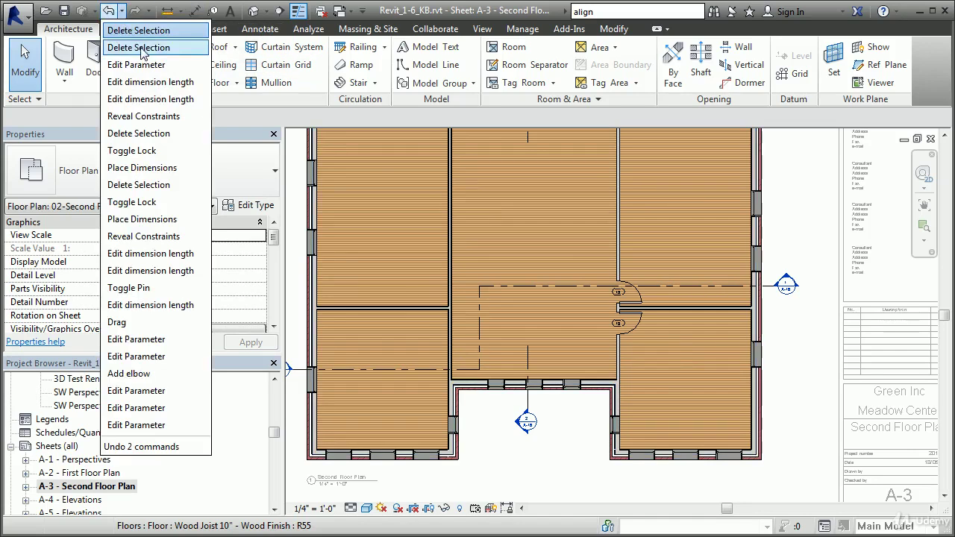
click(141, 48)
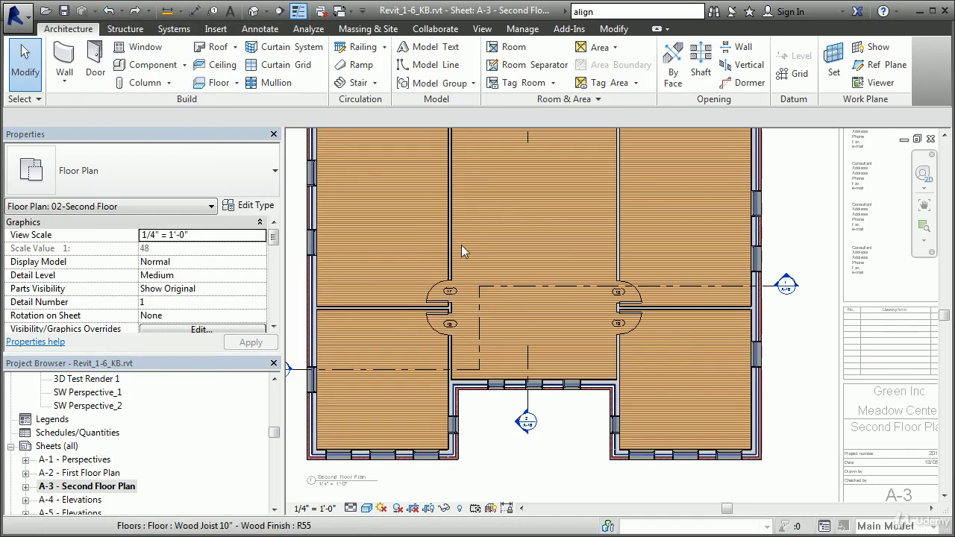
Delete the two partition walls on the west side of the second floor's central room, and undo the deletion
click(407, 307)
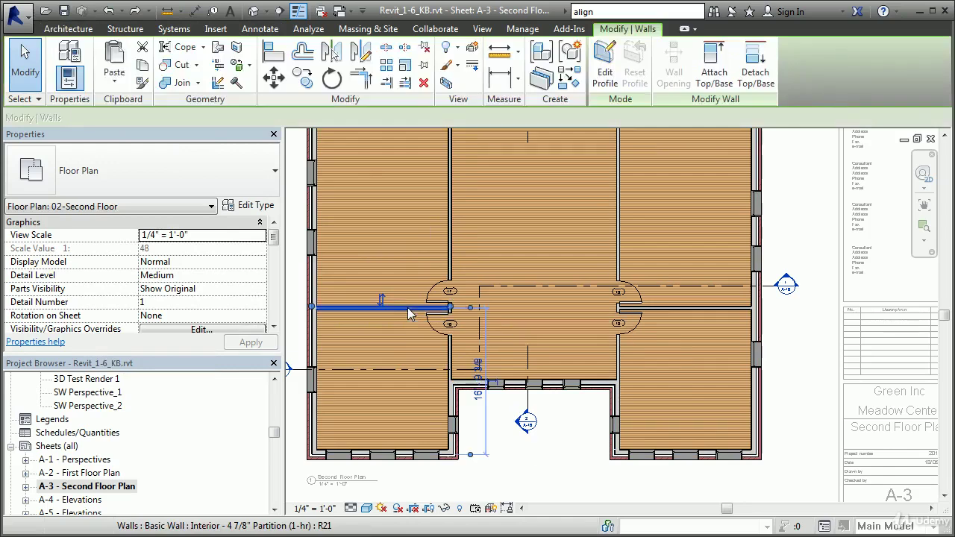
ctrl+click(450, 267)
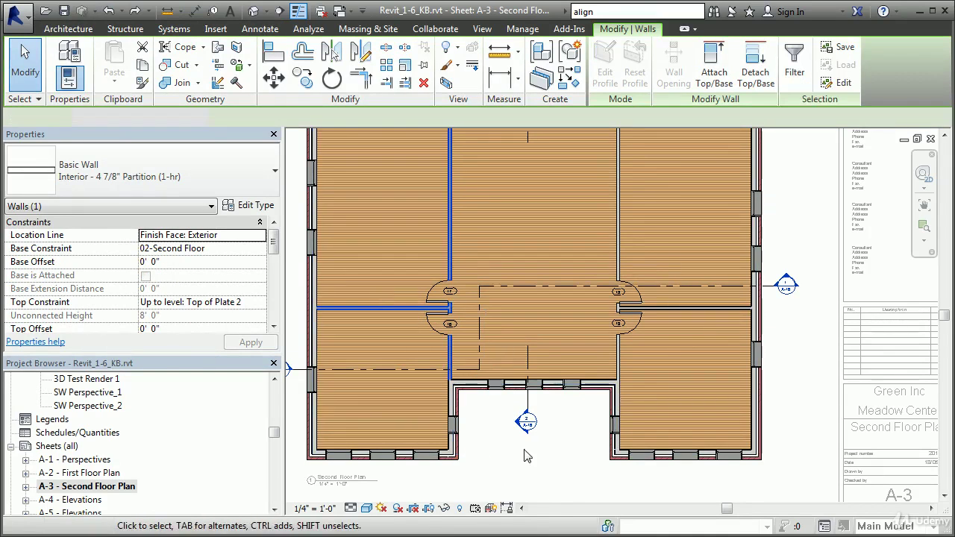
key(Delete)
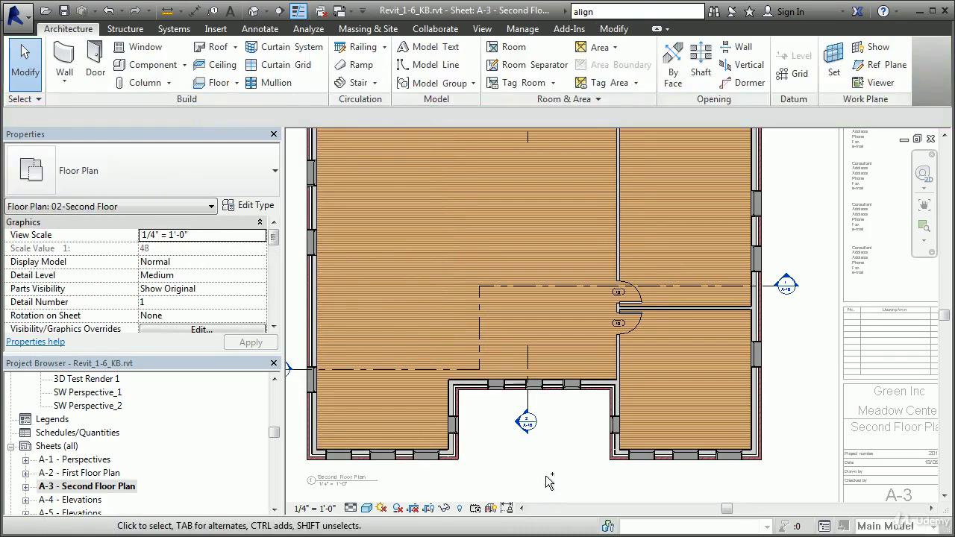
key(ctrl+z)
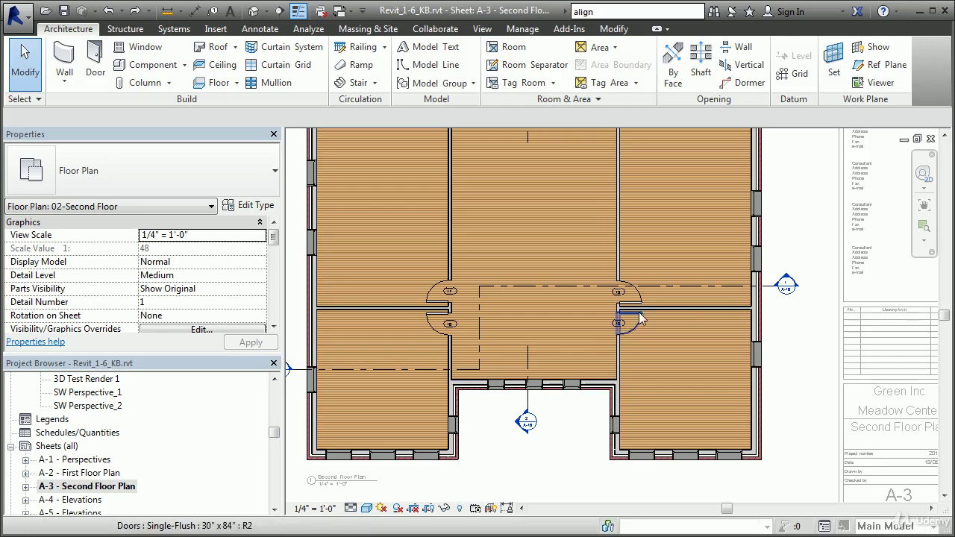
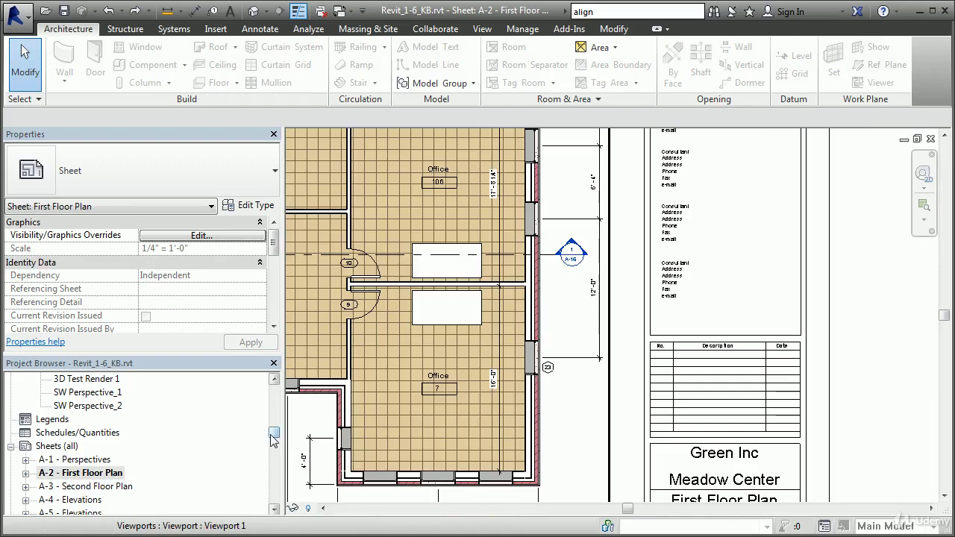
Activate the First Floor Plan viewport on sheet A-2 for editing in place at the entrance recess
scroll(350, 448, up, 3)
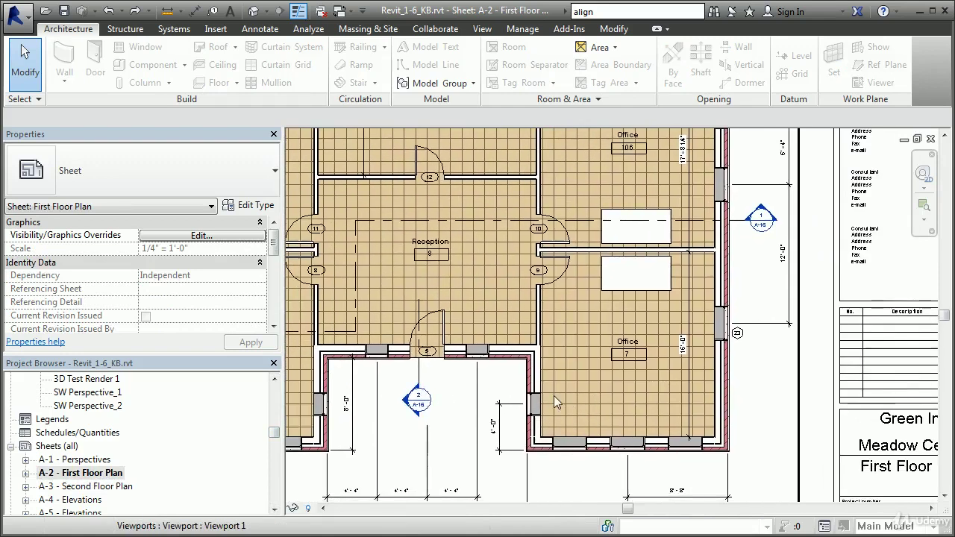
middle_drag(350, 447, 627, 382)
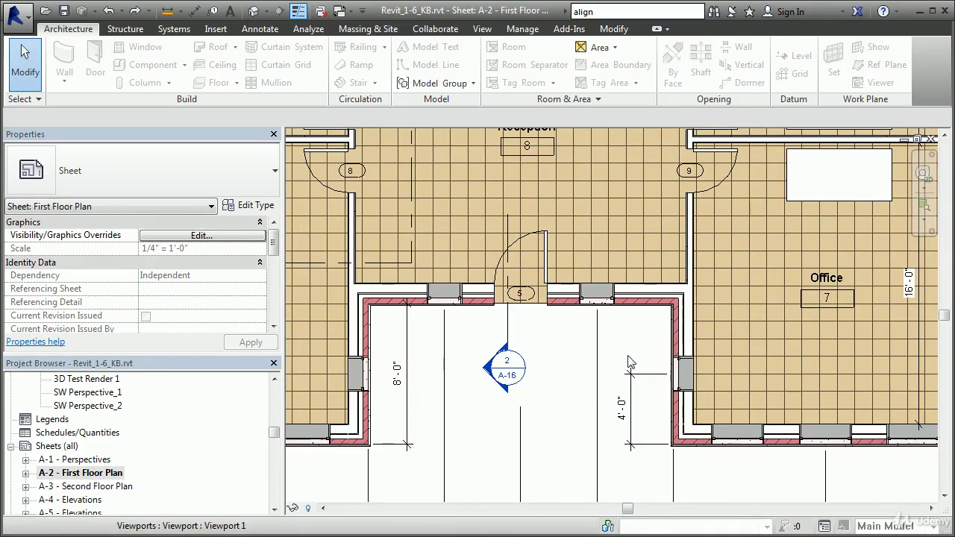
click(631, 395)
double_click(662, 384)
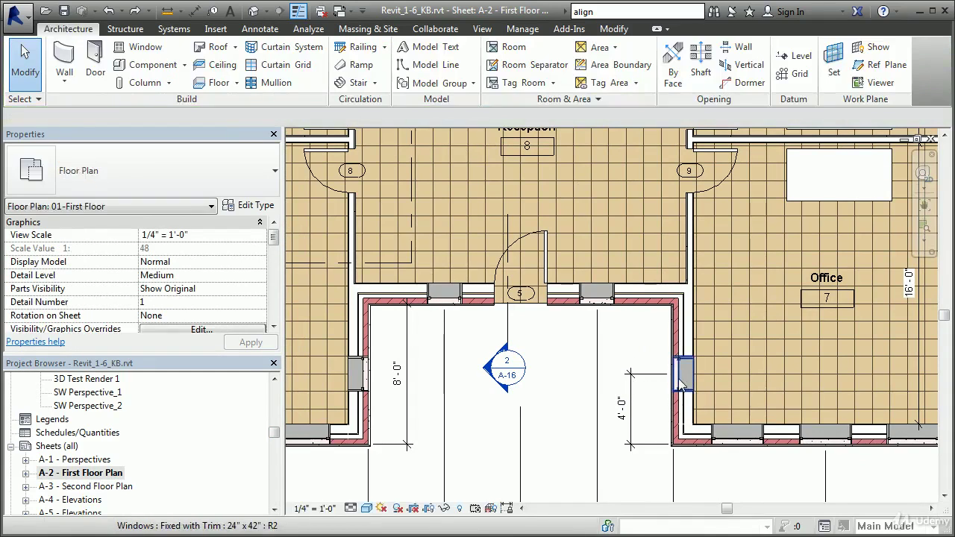
Set the dimension locating the window in the entrance recess's east wall to 3' 0"
click(682, 375)
click(622, 407)
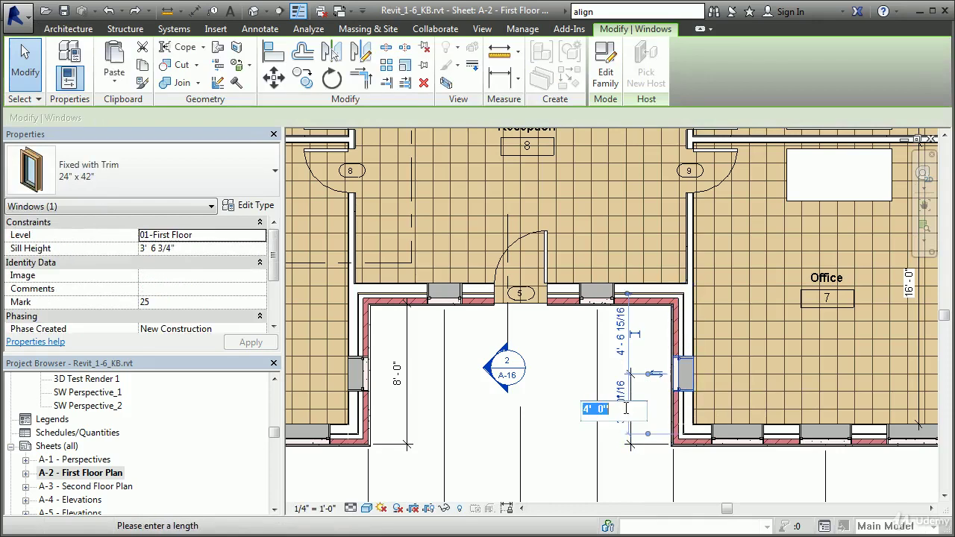
text(3)
key(Return)
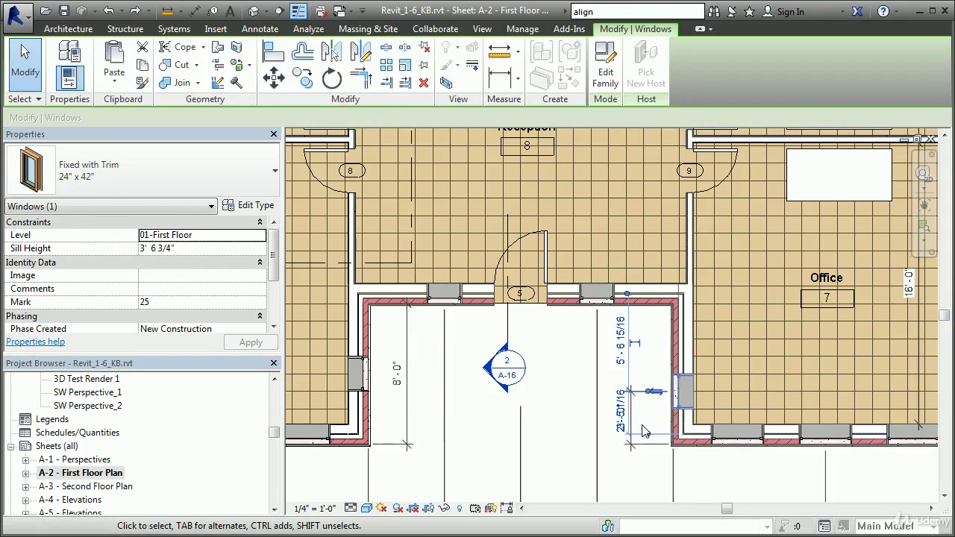
key(Escape)
Extend the east window's dimension string with a witness line on the exterior wall at the back of the entrance recess
scroll(601, 456, up, 1)
middle_drag(600, 455, 478, 403)
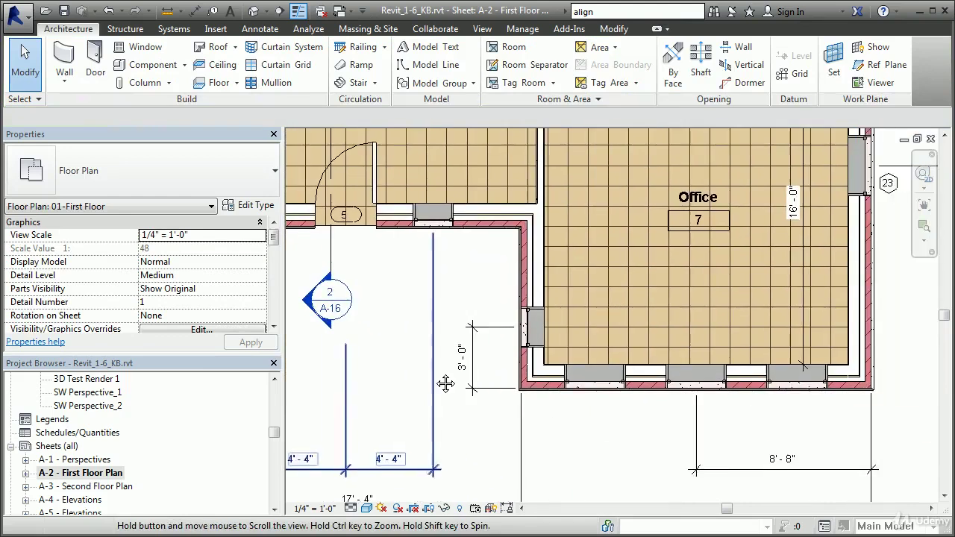
scroll(522, 373, up, 2)
click(555, 406)
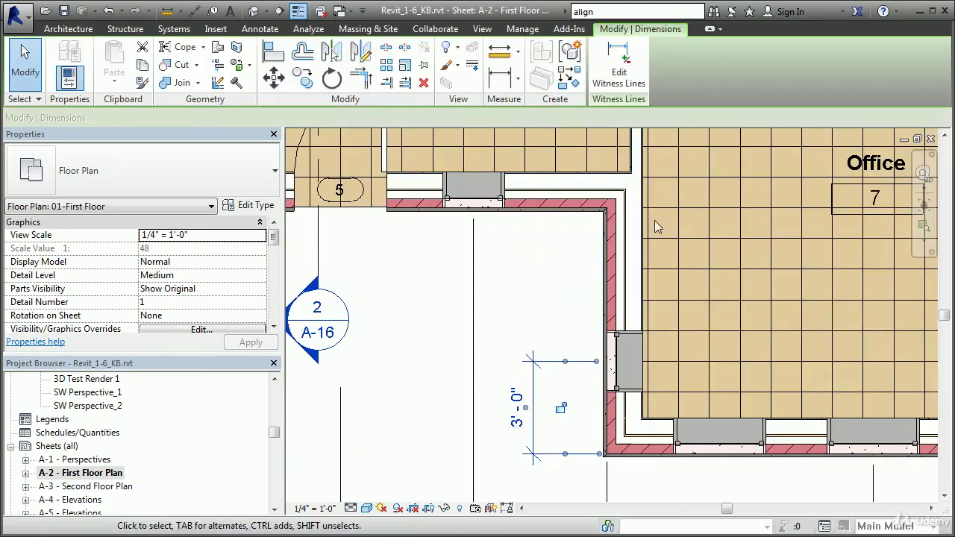
click(618, 68)
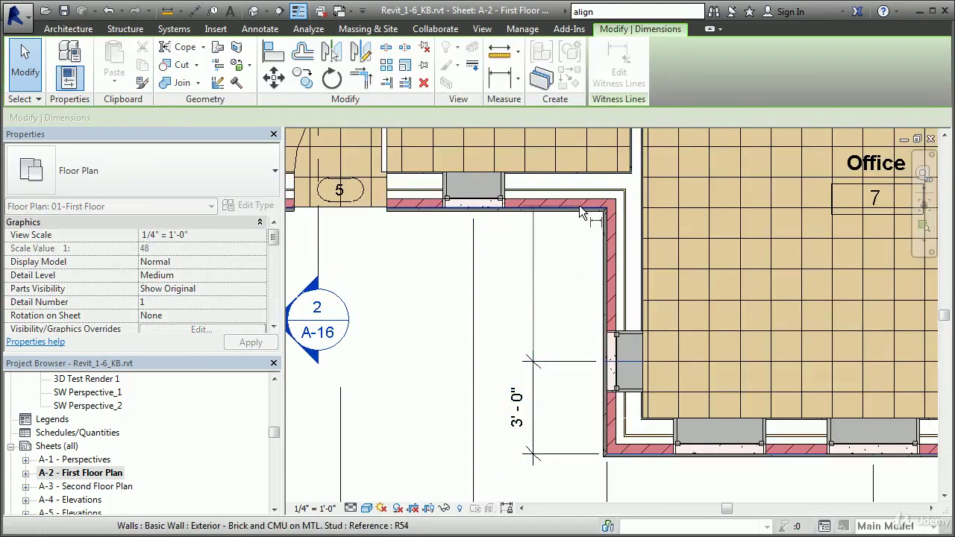
click(579, 206)
click(566, 299)
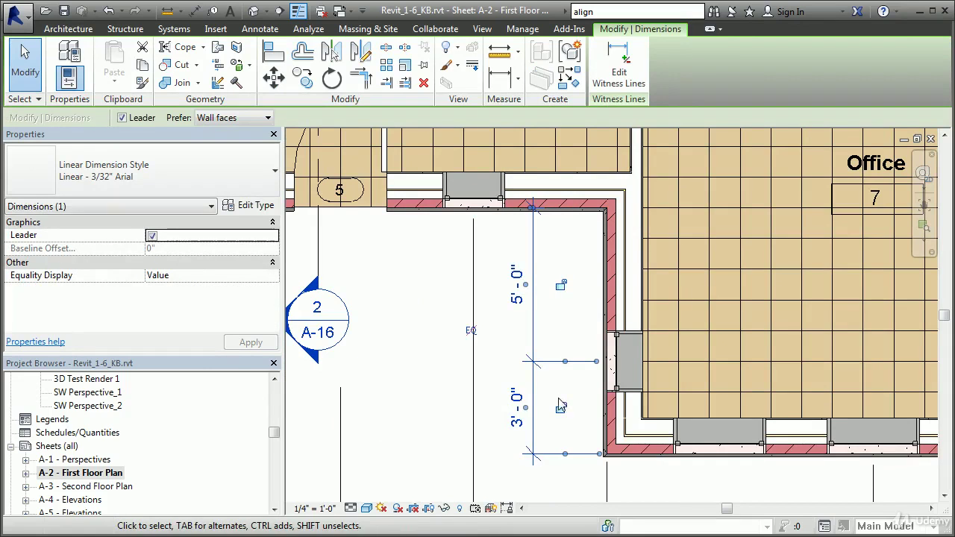
click(488, 373)
middle_drag(563, 466, 536, 356)
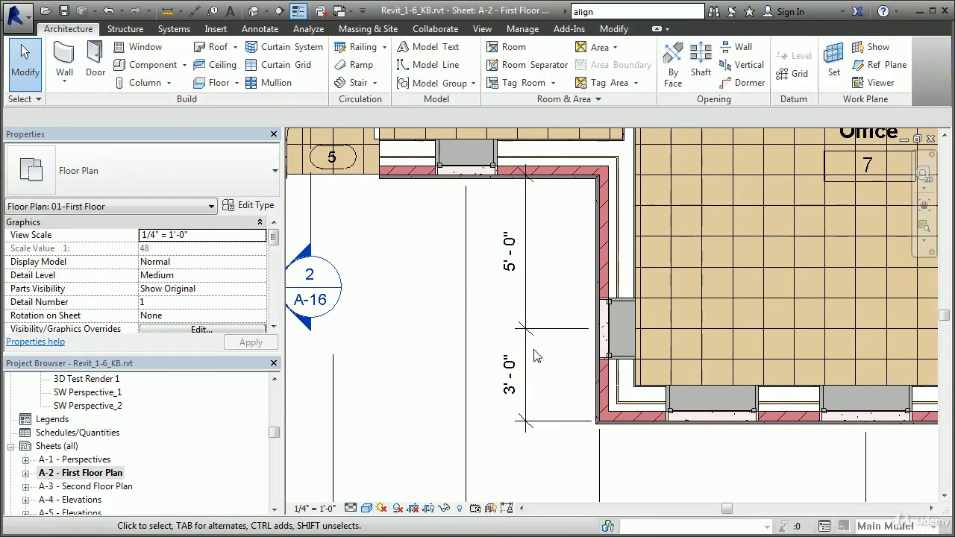
Apply the equality constraint to the extended dimension string to centre the window in the recess's east wall
click(549, 340)
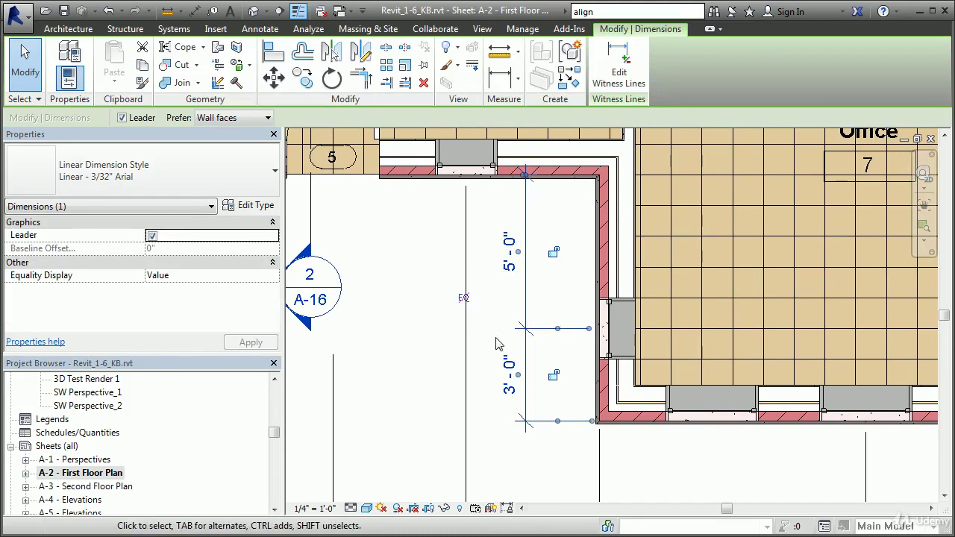
click(463, 298)
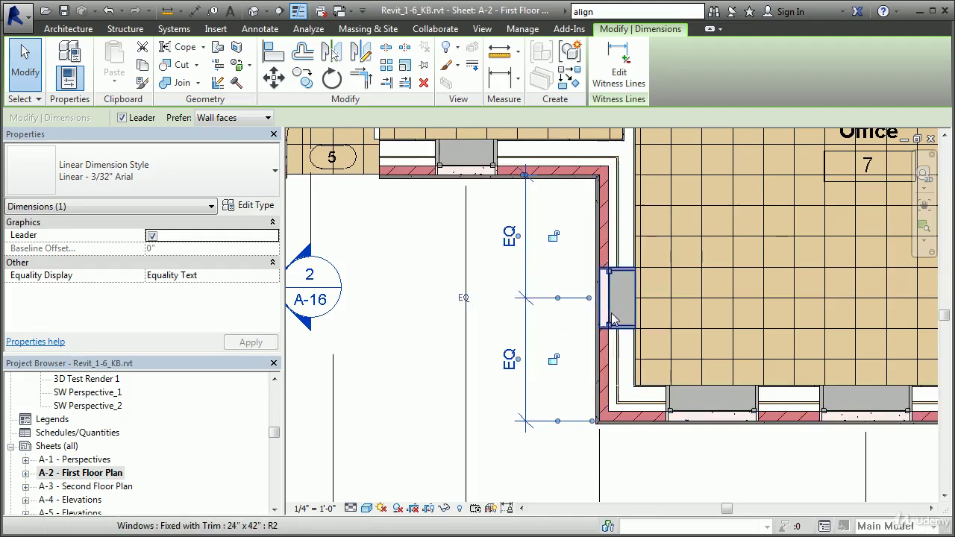
scroll(585, 406, down, 2)
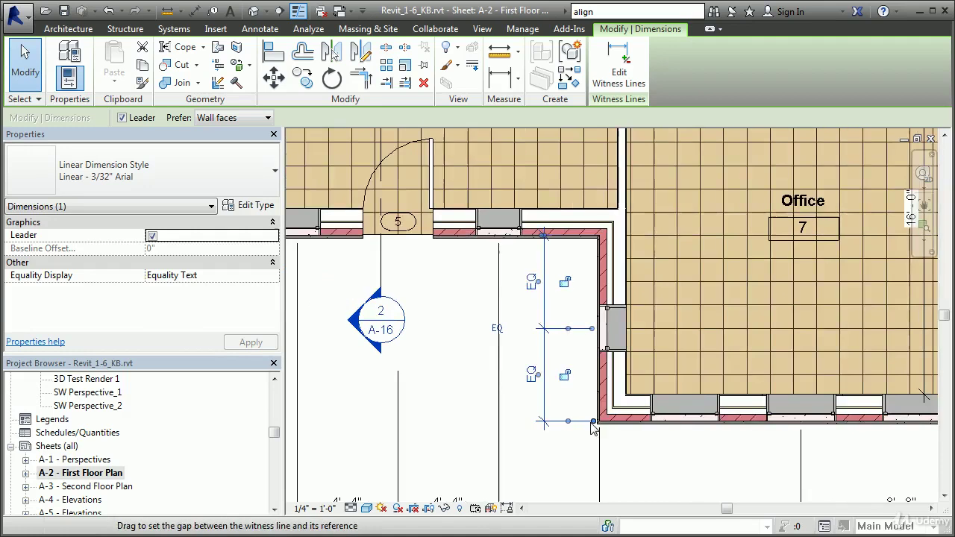
Move the south exterior wall of Office 7 outward by about 3 feet
middle_drag(628, 446, 529, 415)
click(631, 443)
click(633, 414)
scroll(570, 391, down, 1)
scroll(530, 415, down, 1)
scroll(670, 362, down, 1)
middle_drag(701, 415, 701, 371)
middle_drag(642, 375, 763, 375)
middle_drag(547, 381, 363, 373)
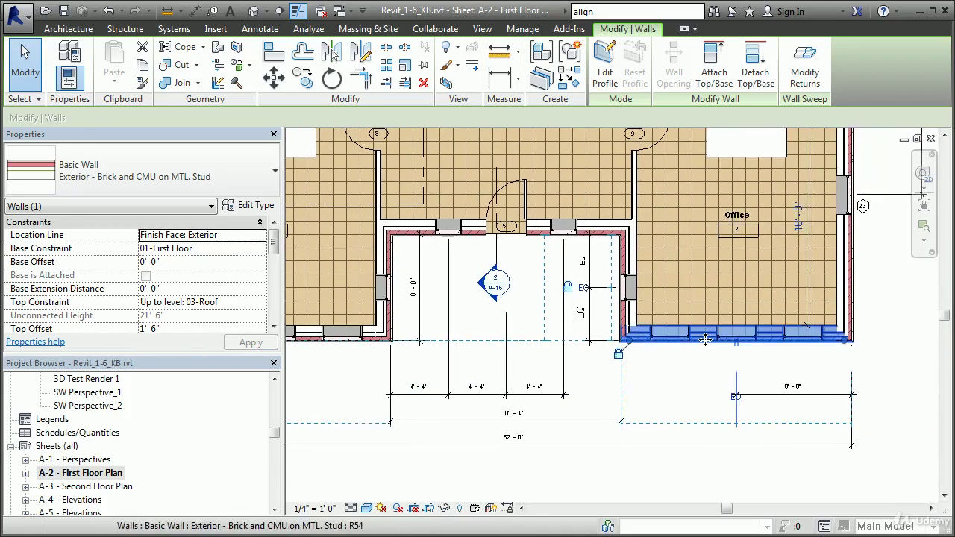
drag(705, 349, 705, 380)
scroll(723, 401, up, 2)
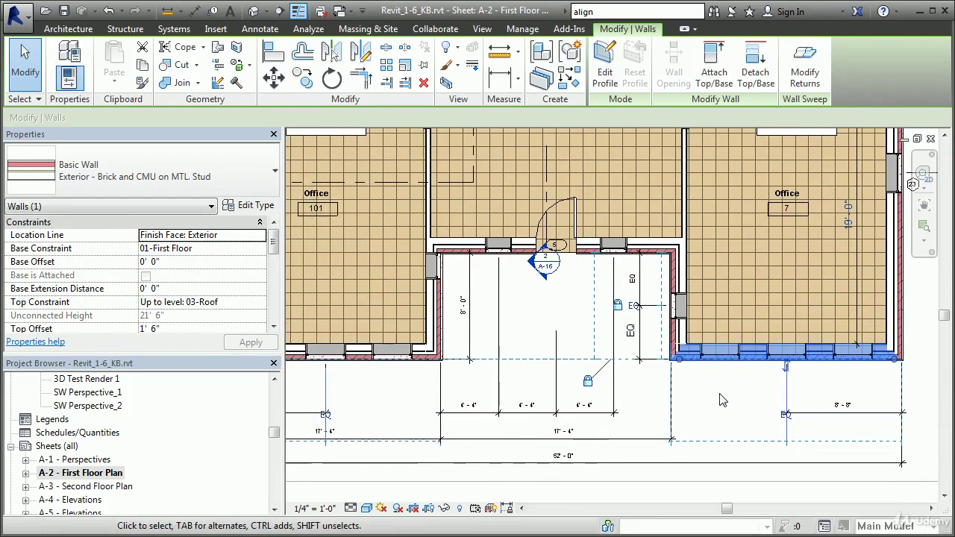
Check the aligned south wall of Office 101 and inspect the depth dimension on the entrance recess's west side
middle_drag(361, 358, 472, 359)
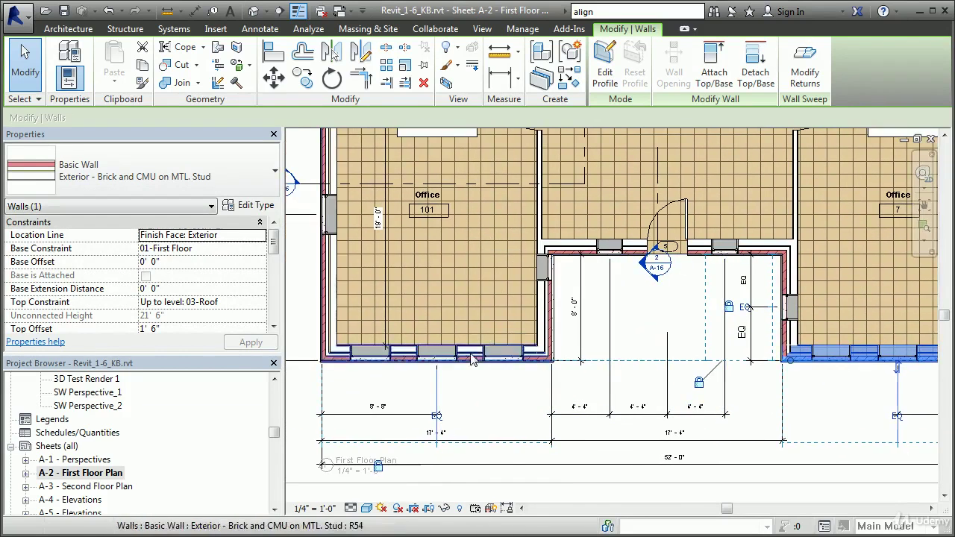
click(755, 382)
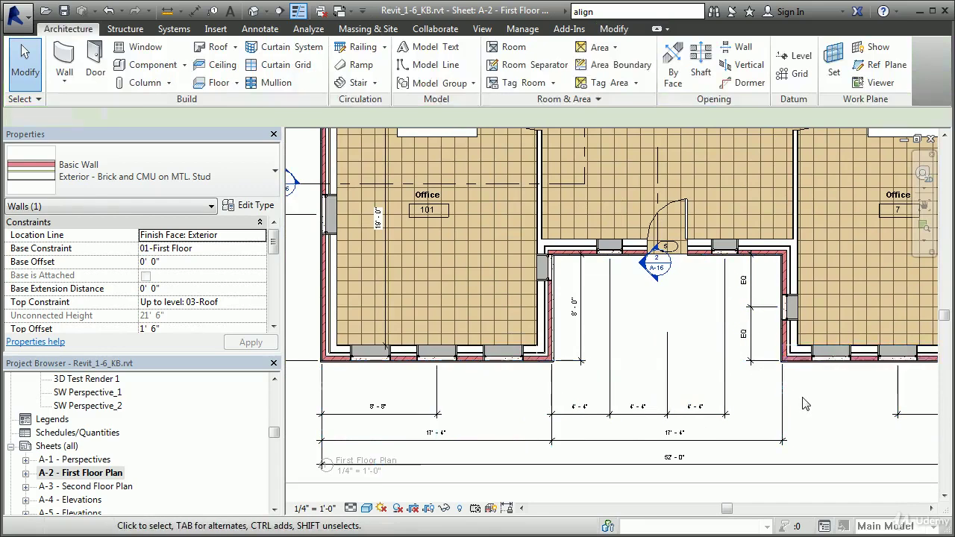
click(800, 360)
key(Escape)
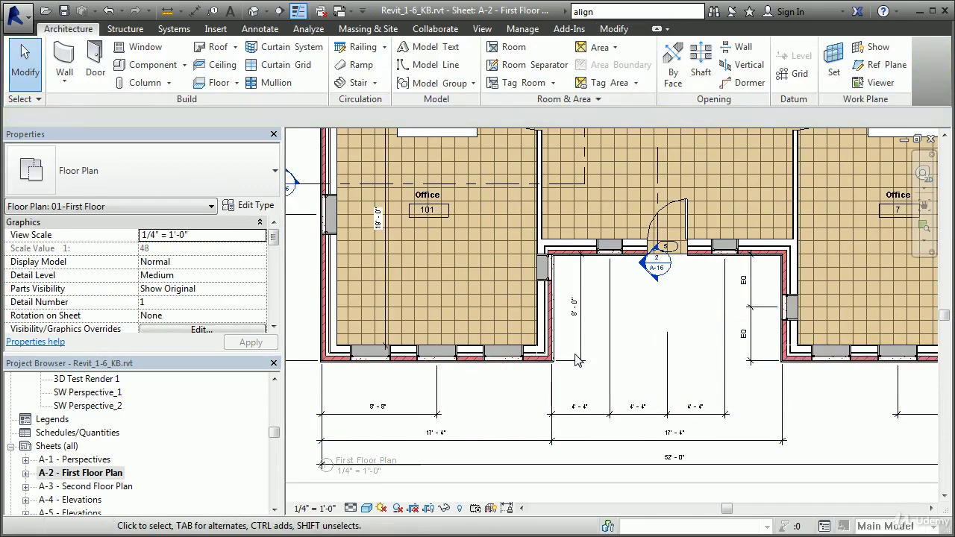
click(589, 361)
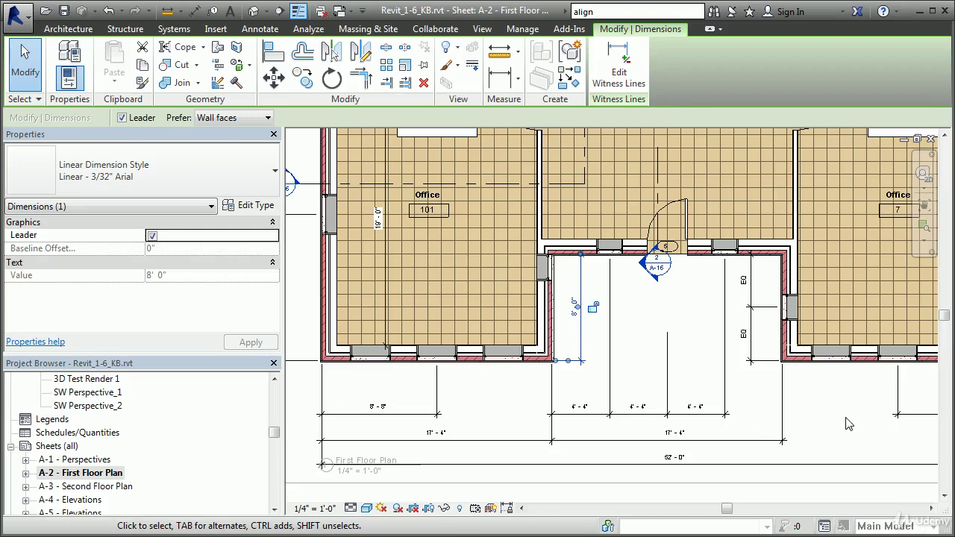
middle_drag(848, 424, 769, 405)
key(Escape)
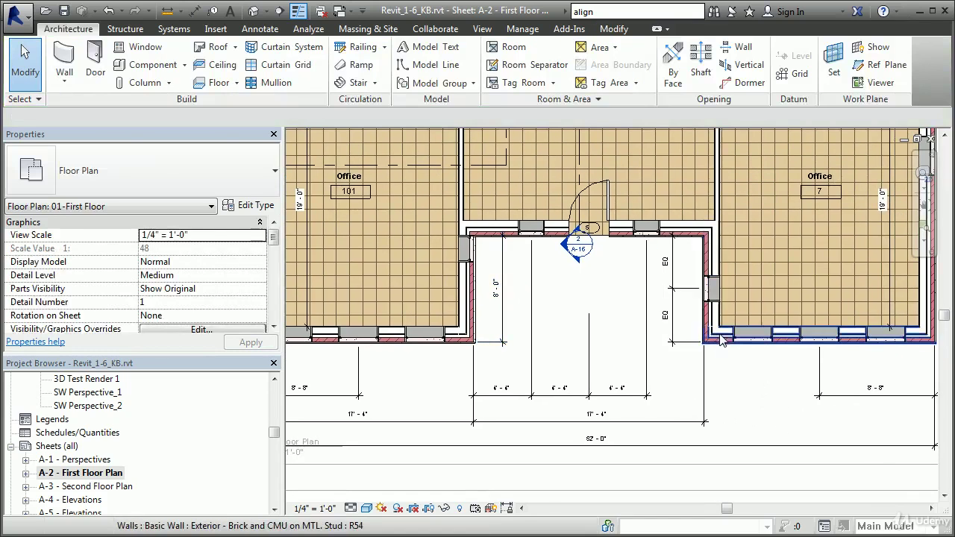
Move Office 7's south exterior wall outward by about 2' 6" and check the equalized window dimensions in the recess
click(728, 345)
drag(727, 344, 726, 376)
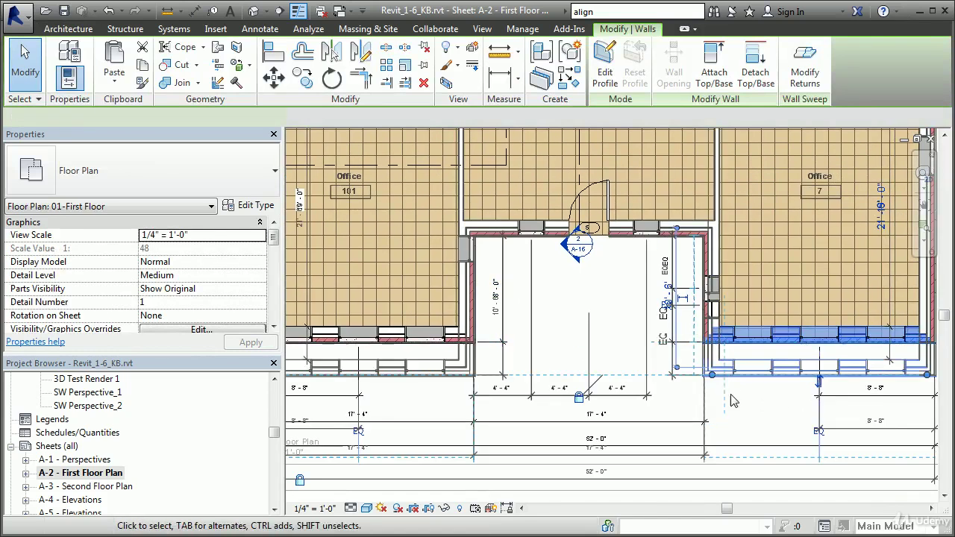
key(Escape)
scroll(634, 344, up, 2)
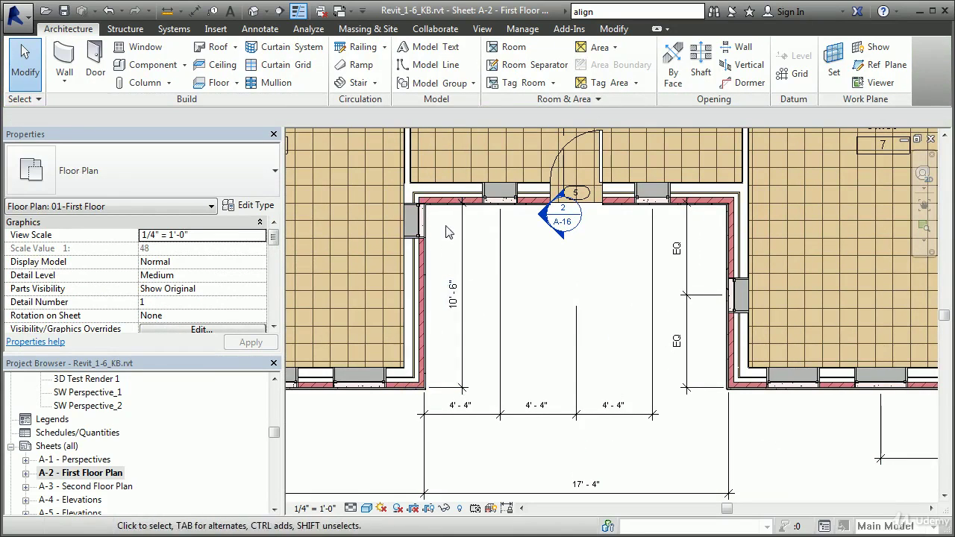
middle_drag(714, 335, 640, 273)
scroll(640, 273, up, 2)
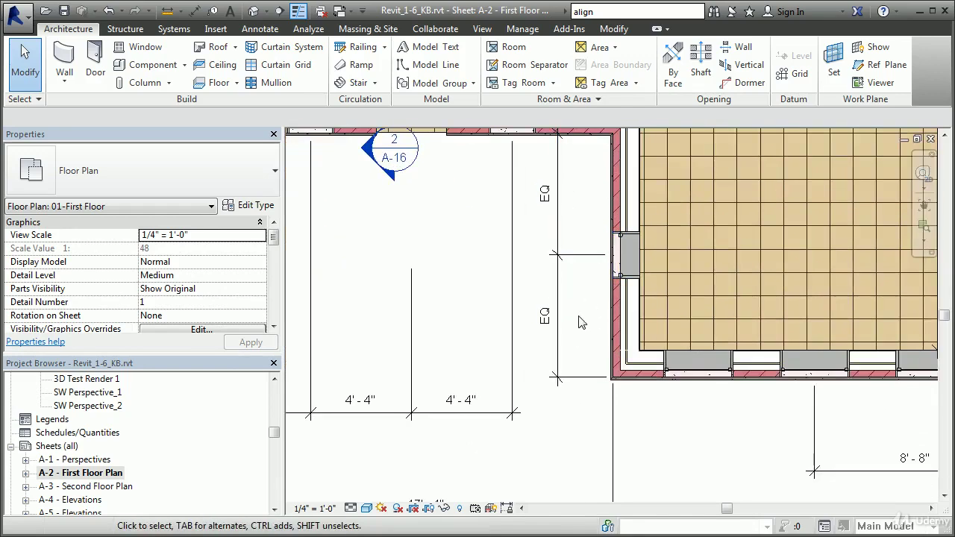
middle_drag(589, 305, 598, 338)
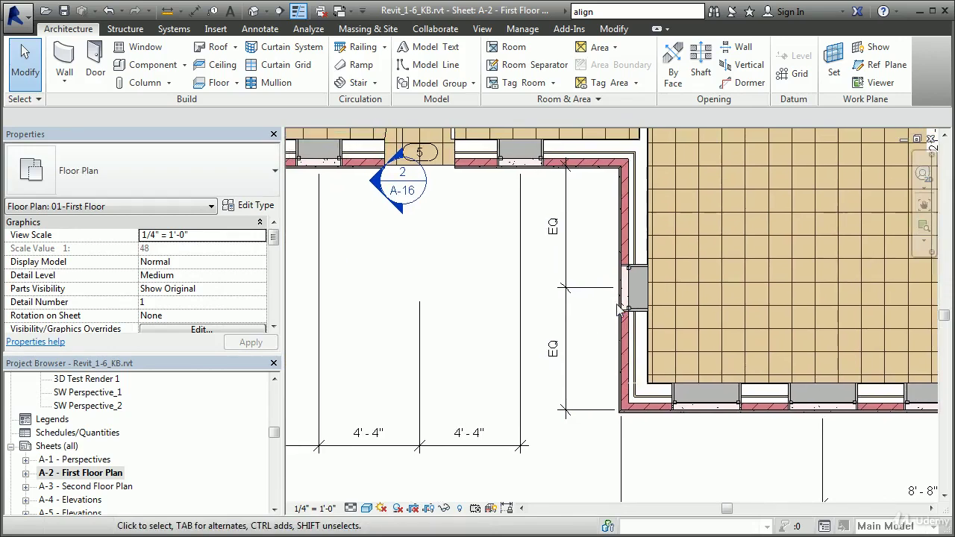
scroll(606, 360, down, 2)
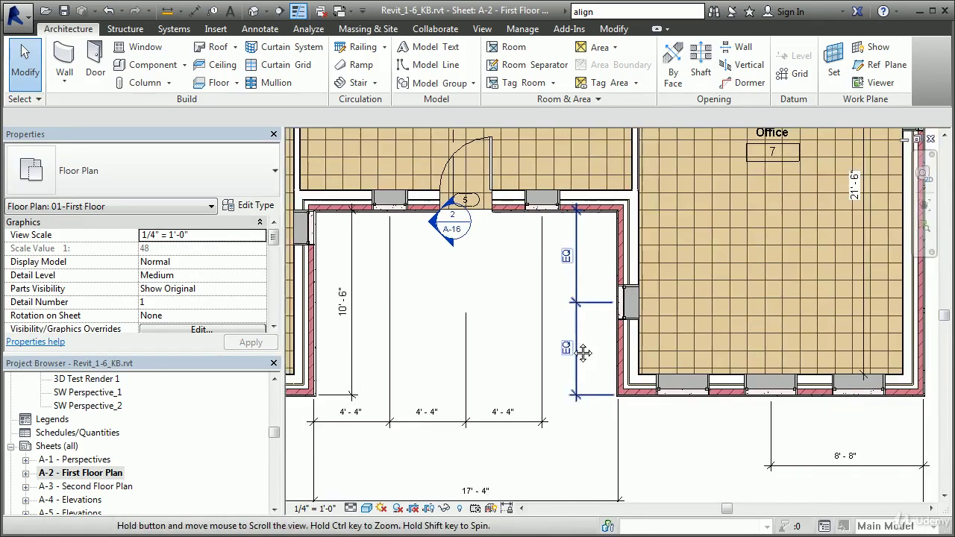
scroll(631, 388, up, 1)
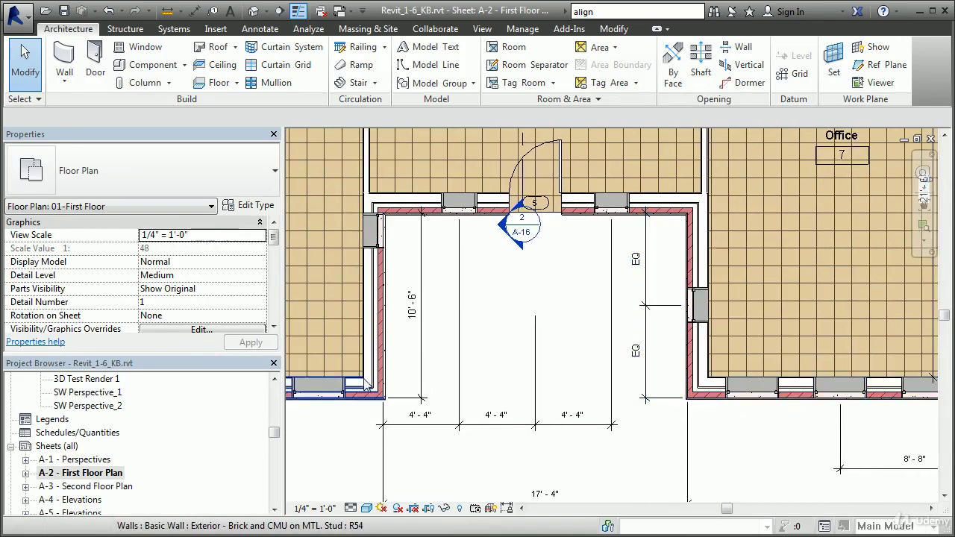
Set the entrance recess's depth to 9' 0" by moving Office 101's south exterior wall, and check both wings
click(369, 328)
click(422, 319)
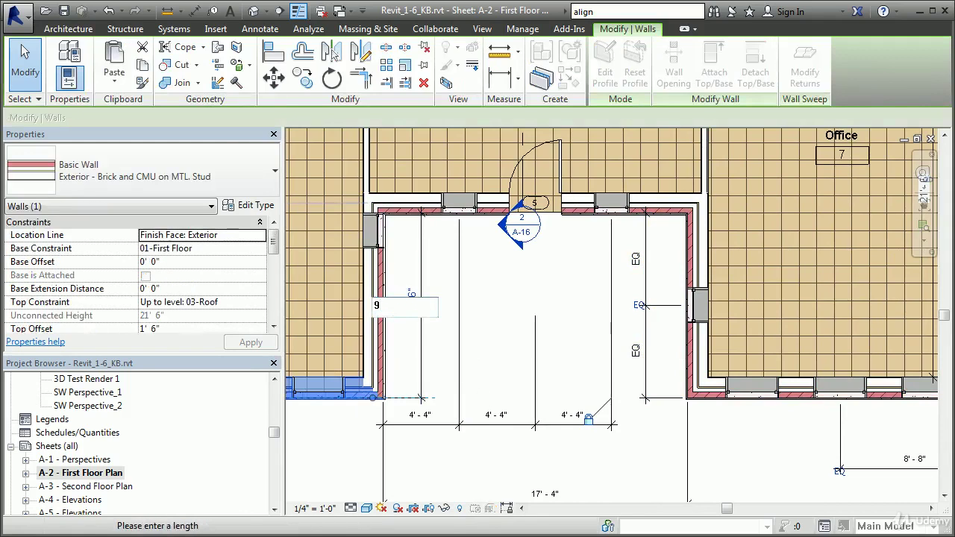
text(9)
key(Return)
middle_drag(341, 398, 462, 445)
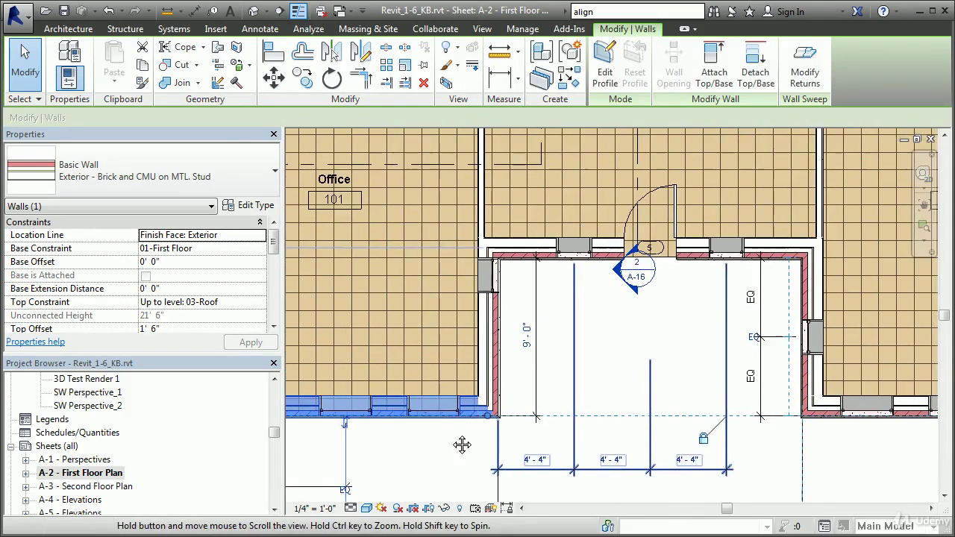
middle_drag(938, 415, 748, 360)
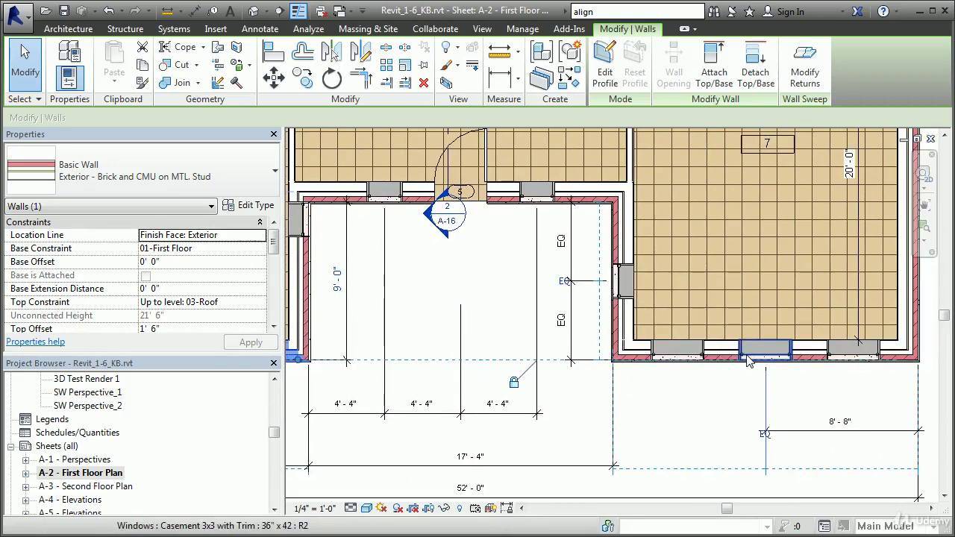
middle_drag(693, 390, 766, 366)
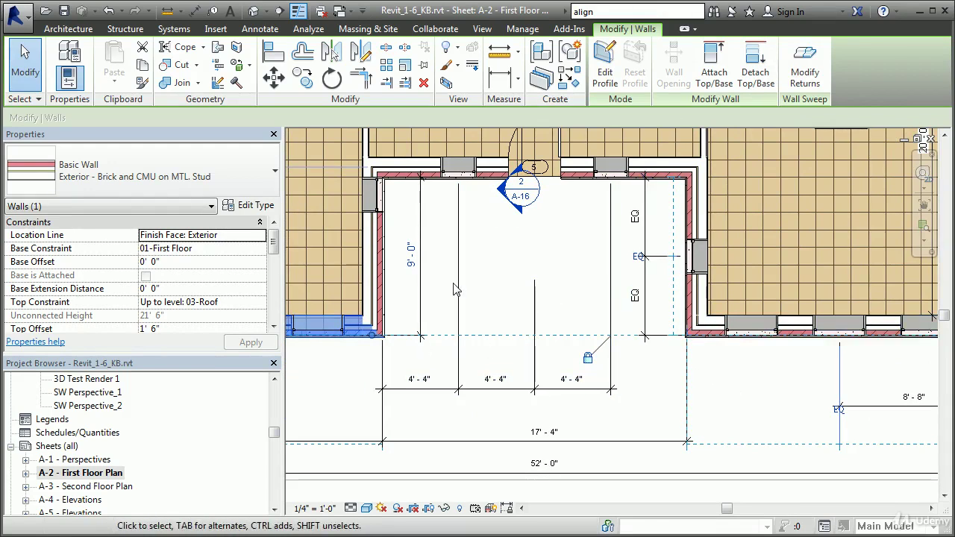
Align the window in the entrance recess's west wall with the centerline of the east wall's window and lock the alignment
middle_drag(396, 328, 477, 352)
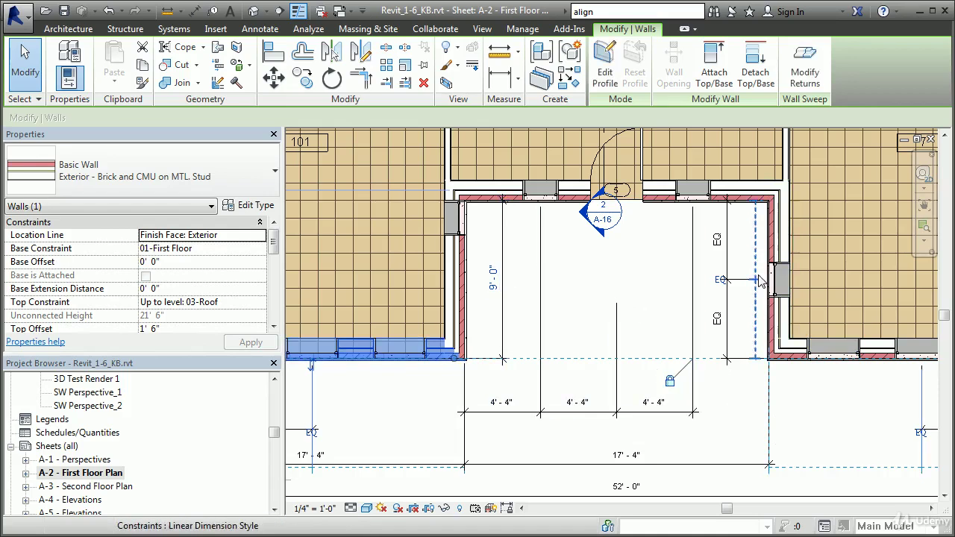
key(Escape)
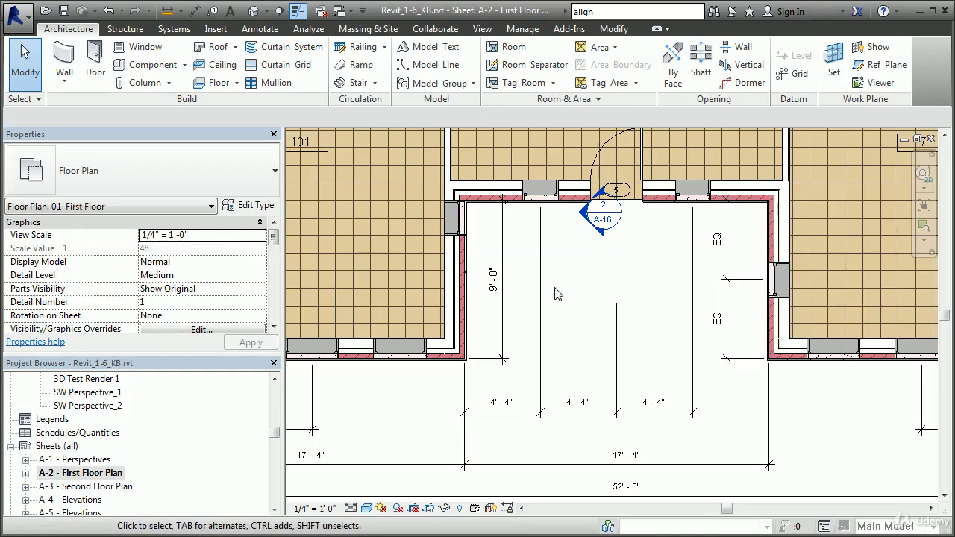
key(a)
key(l)
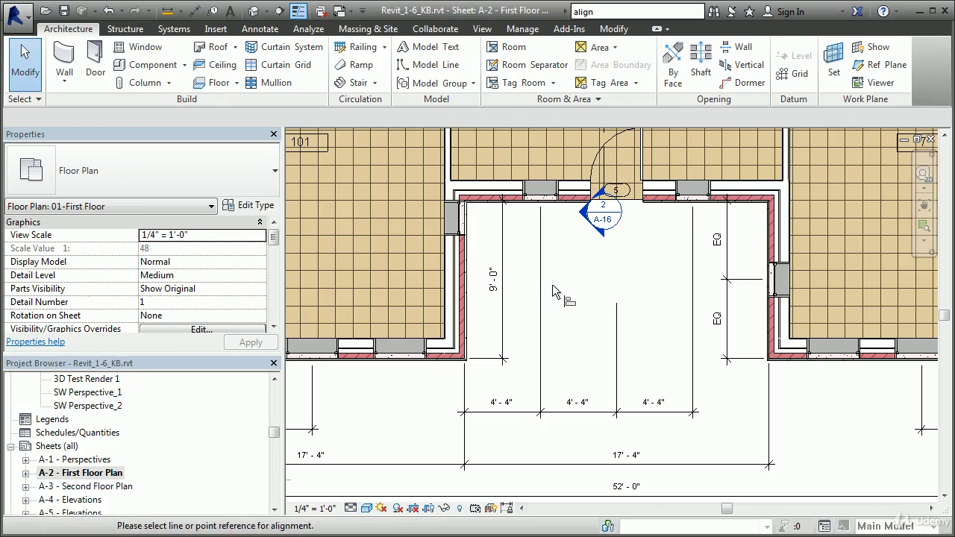
click(778, 286)
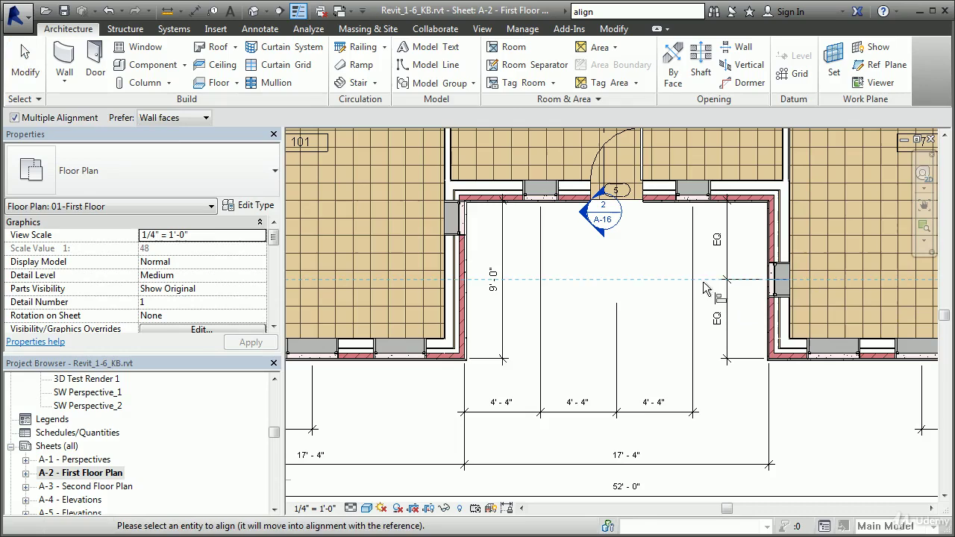
click(460, 231)
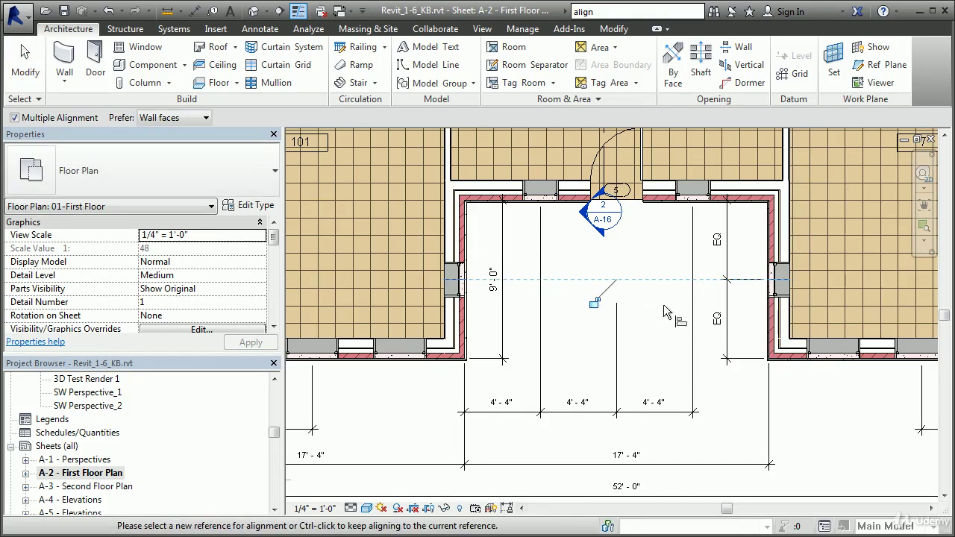
click(593, 304)
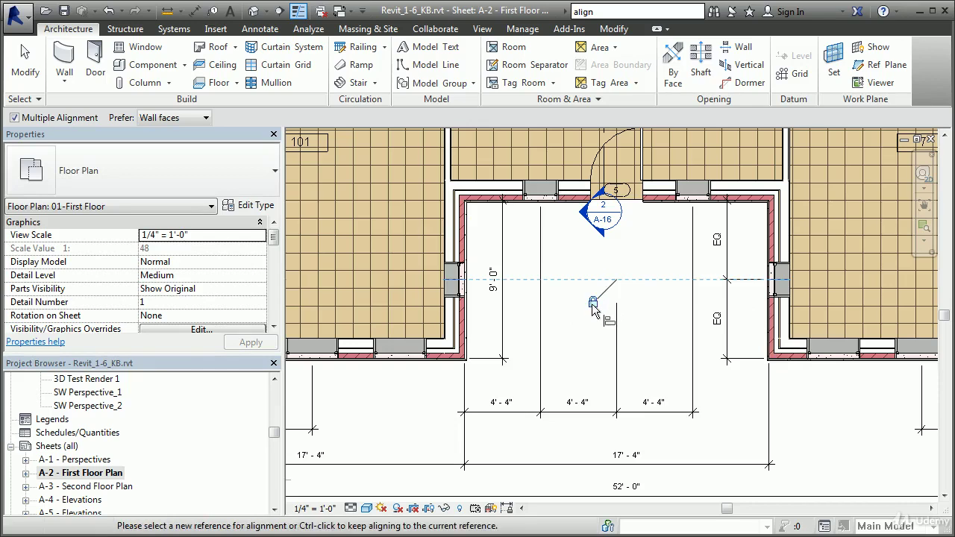
key(Escape)
right_click(584, 335)
click(597, 345)
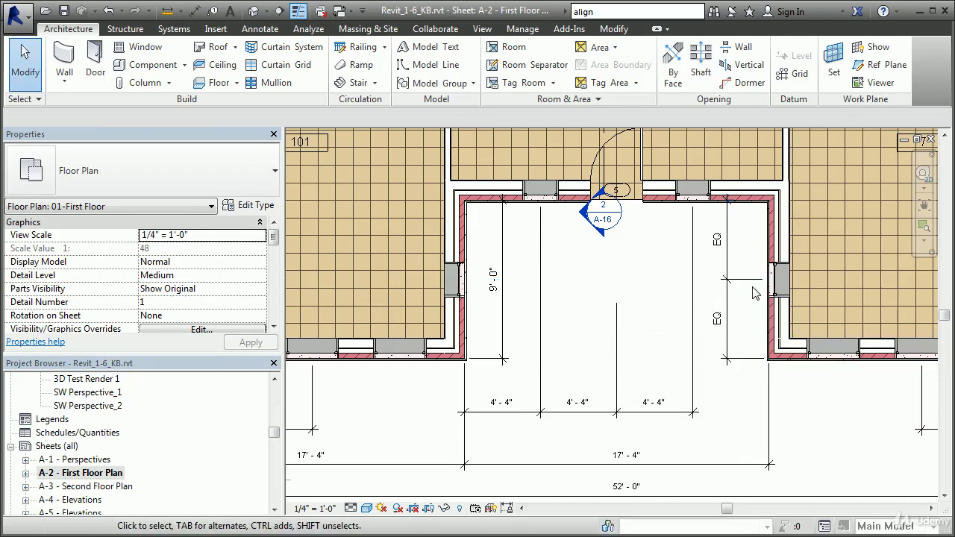
Remove the equality constraint from the window dimension on the entrance recess's east side
click(717, 249)
click(717, 239)
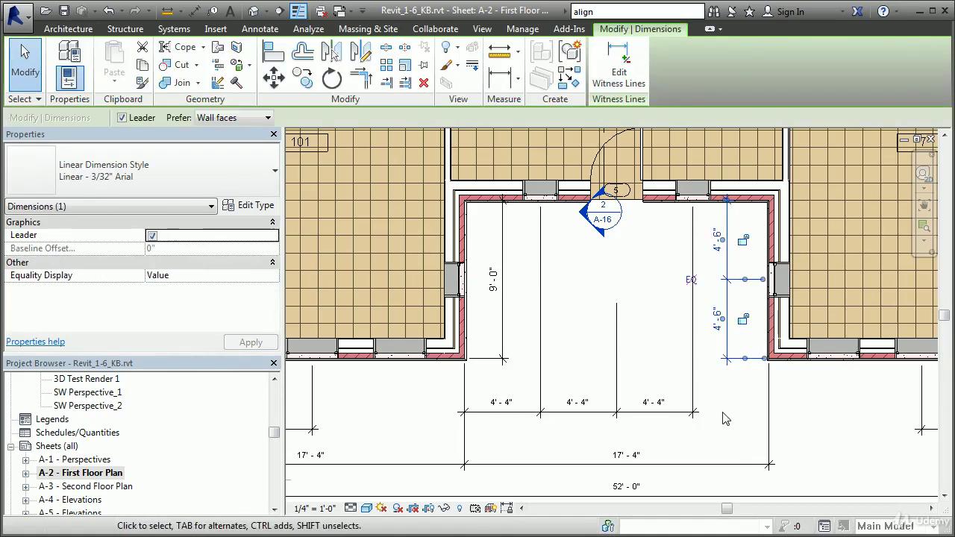
click(757, 405)
Set the recess's east window 3' 0" from the south exterior face and check the aligned west window
click(776, 287)
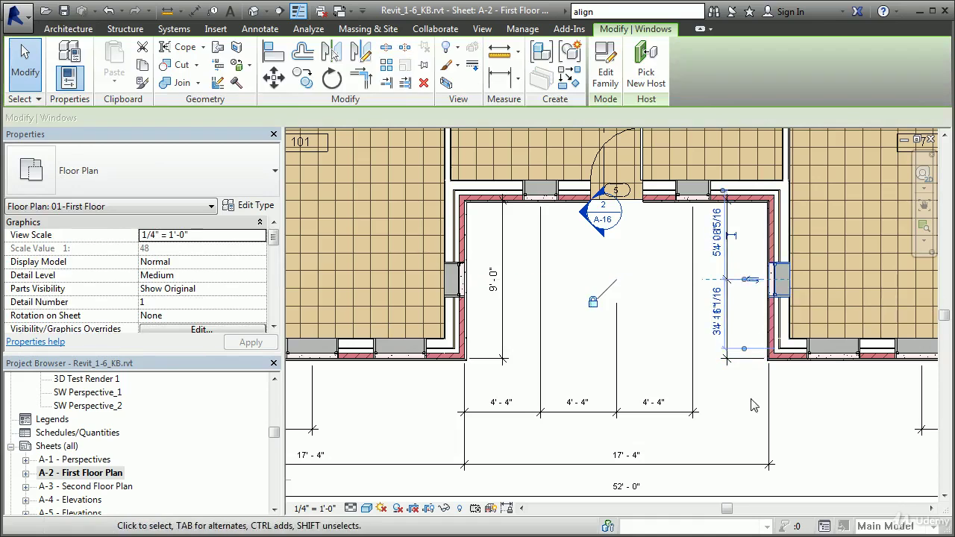
key(Escape)
scroll(773, 319, up, 2)
scroll(773, 319, up, 2)
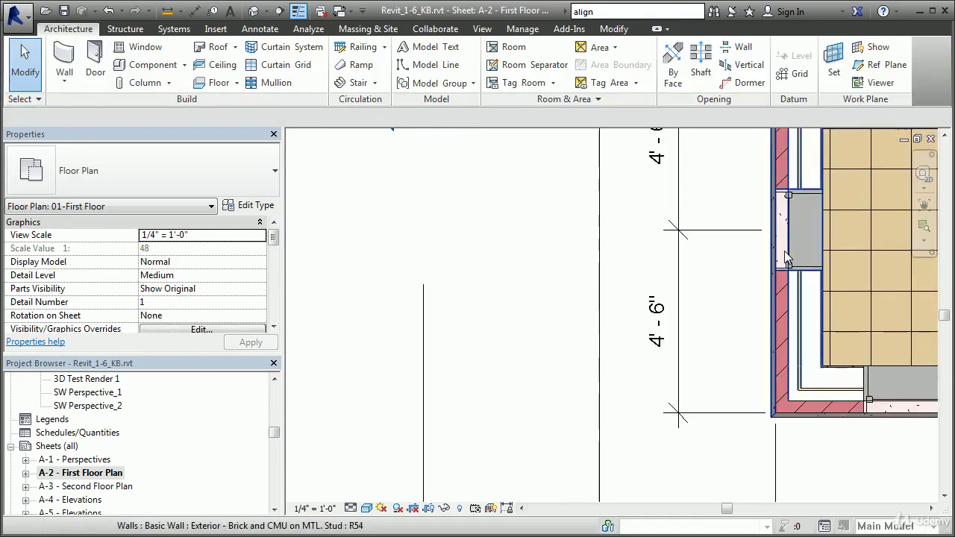
click(776, 273)
key(Escape)
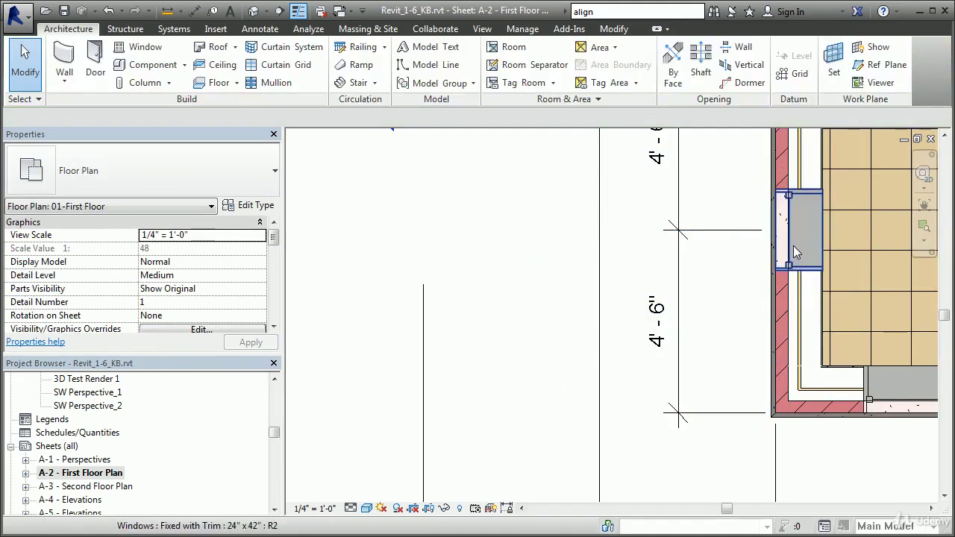
click(782, 244)
click(664, 327)
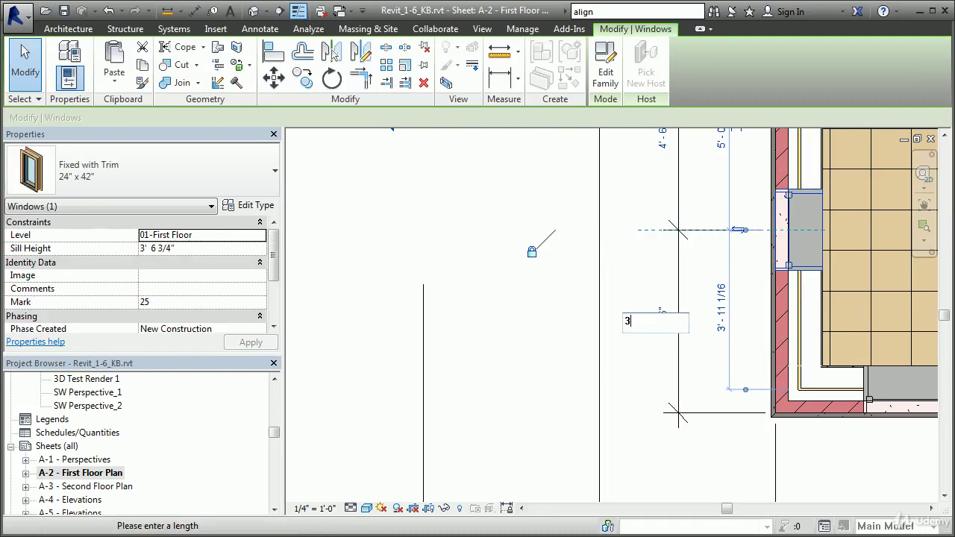
key(Return)
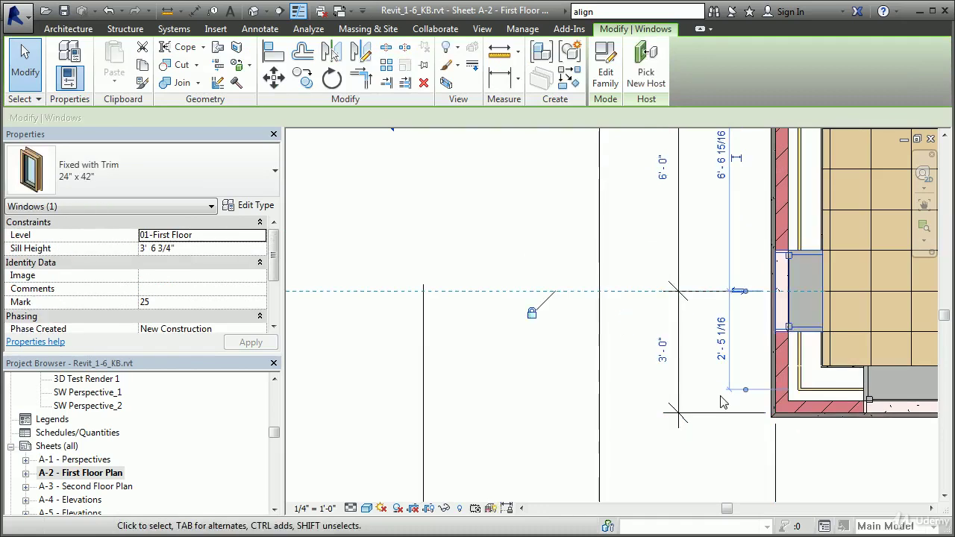
key(Escape)
middle_drag(661, 412, 482, 281)
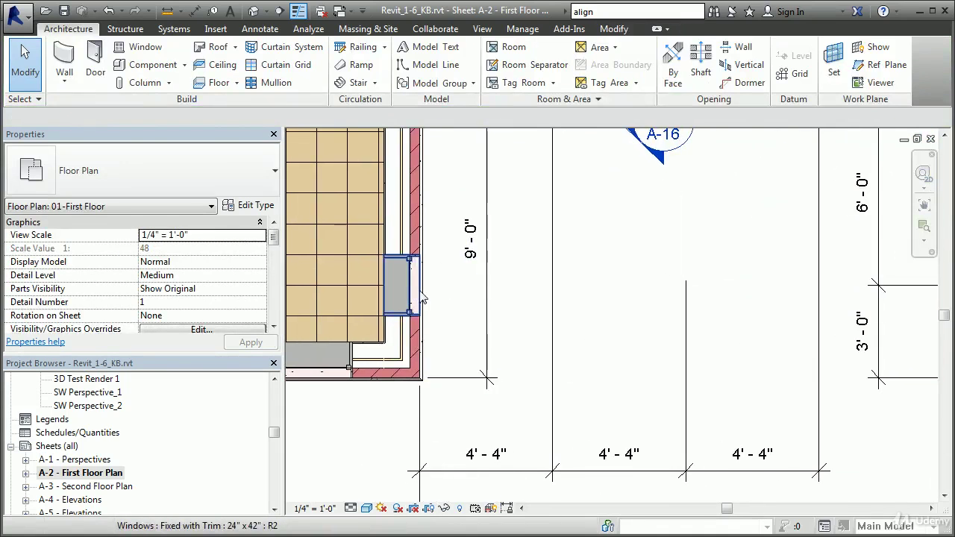
scroll(422, 298, down, 2)
middle_drag(618, 323, 606, 343)
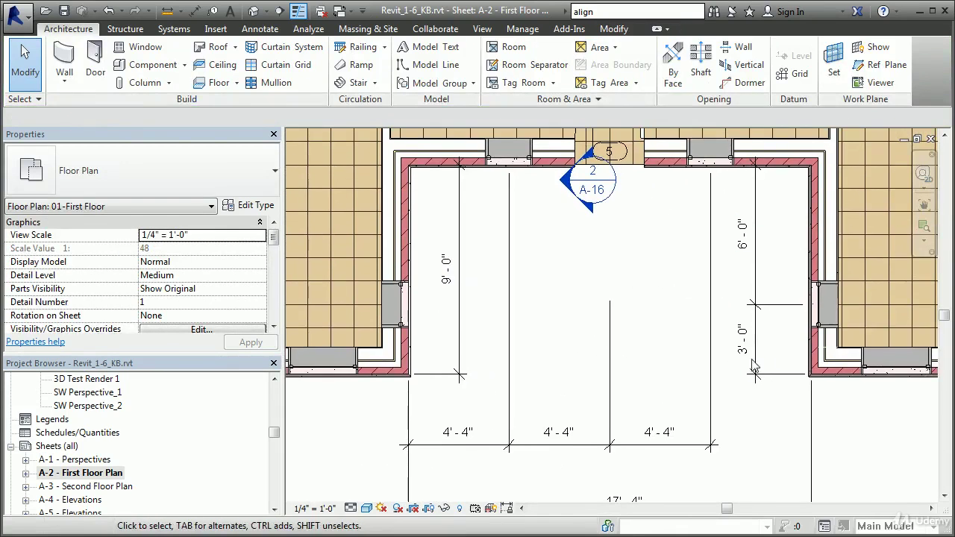
Restore the equality constraint on the recess's east window dimension and check the window on the west side
click(819, 314)
scroll(760, 328, up, 1)
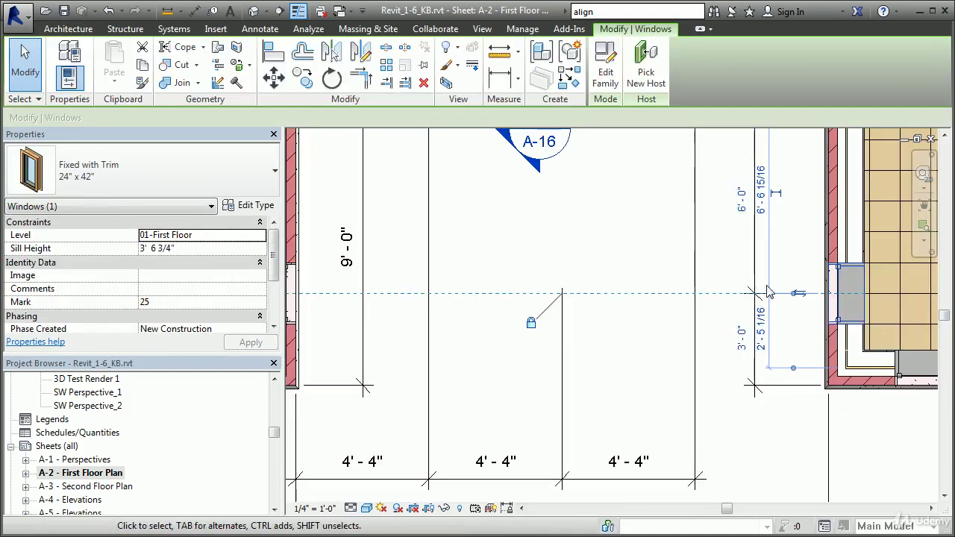
click(785, 323)
click(755, 321)
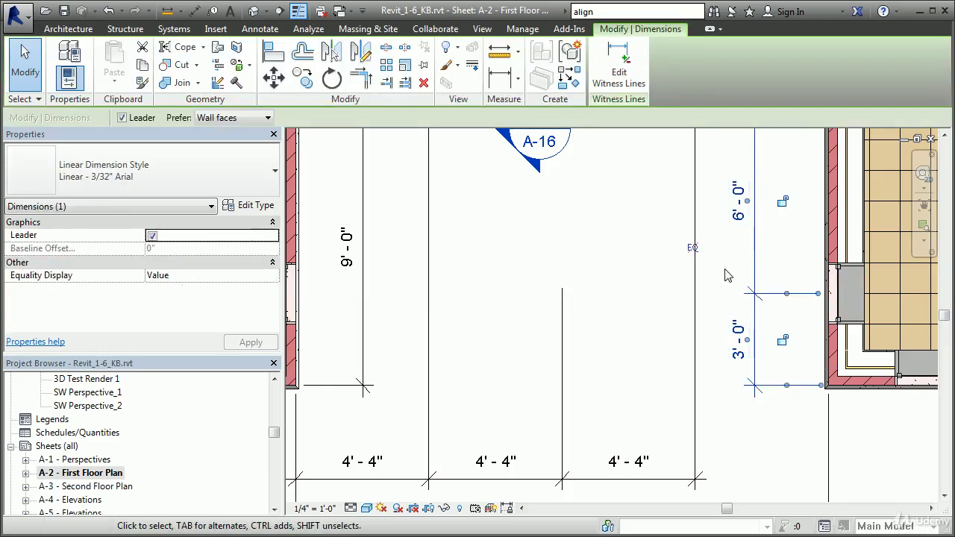
click(693, 249)
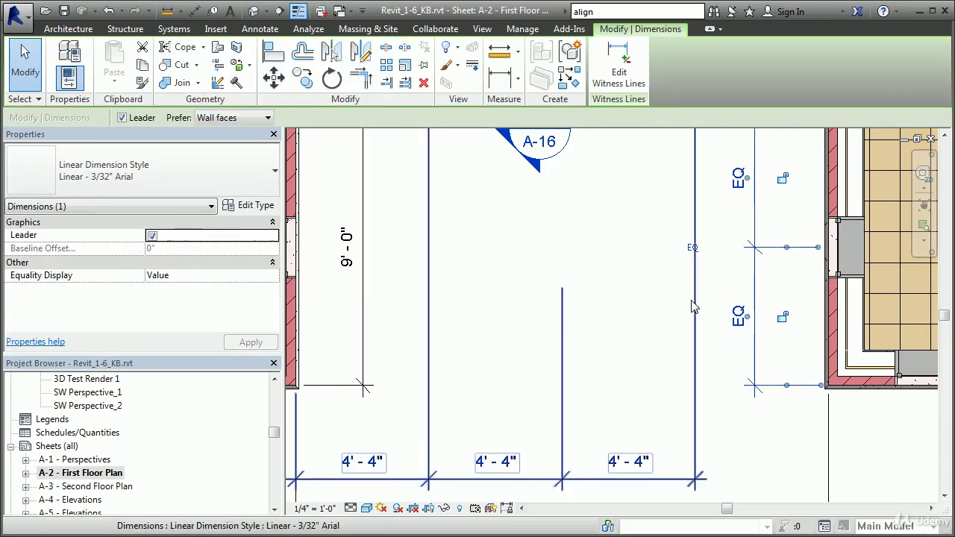
middle_drag(525, 274, 639, 303)
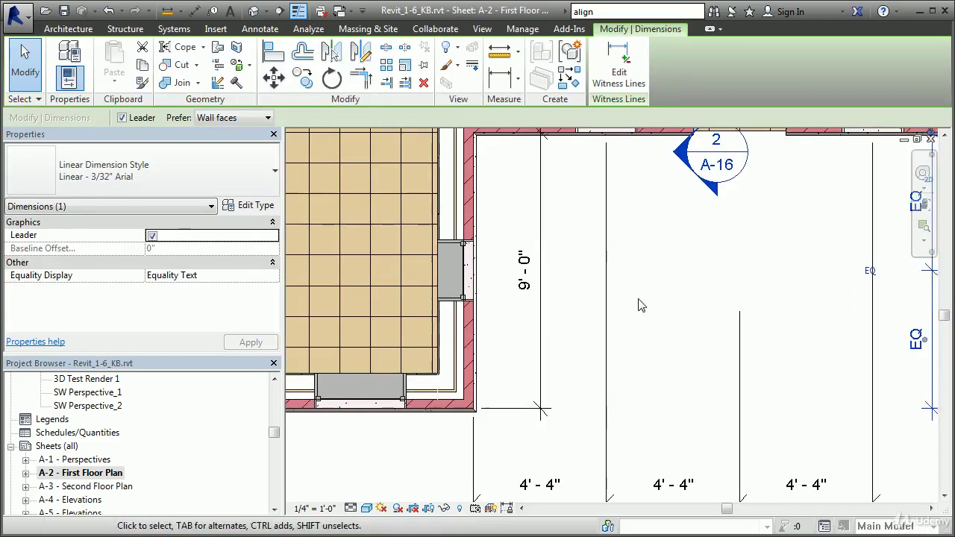
scroll(693, 331, down, 2)
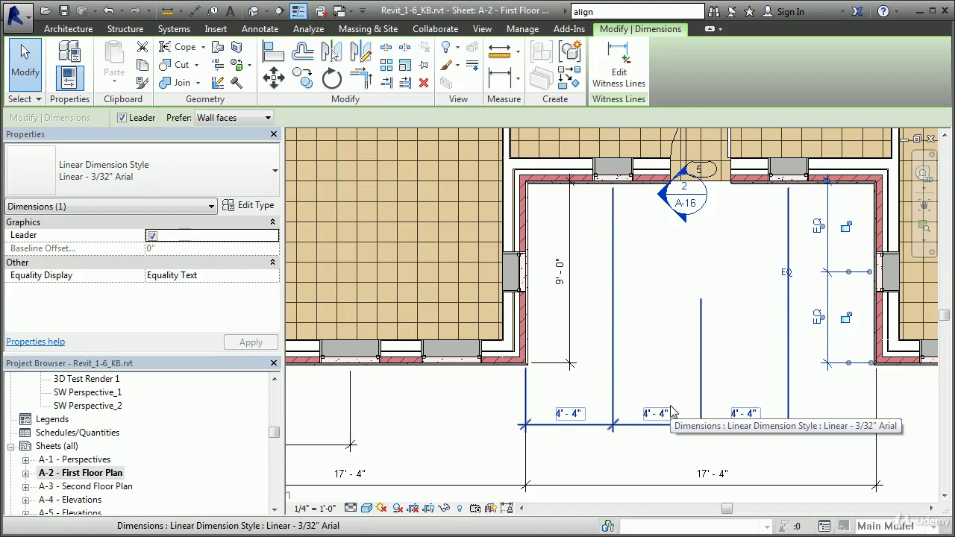
Inspect the recess's depth dimension and set the depth to 8' 0" by moving Office 101's south exterior wall
click(592, 336)
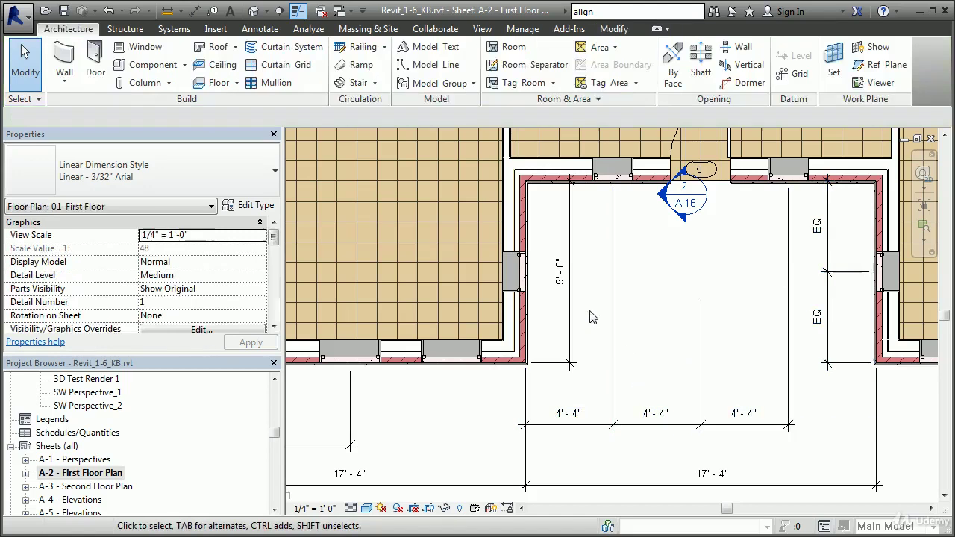
click(561, 273)
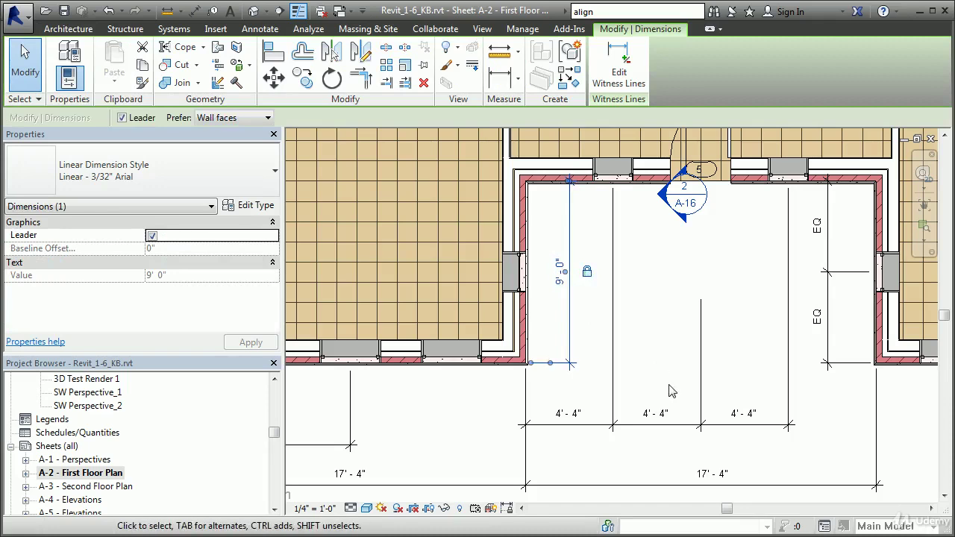
scroll(665, 373, down, 1)
middle_drag(664, 359, 686, 323)
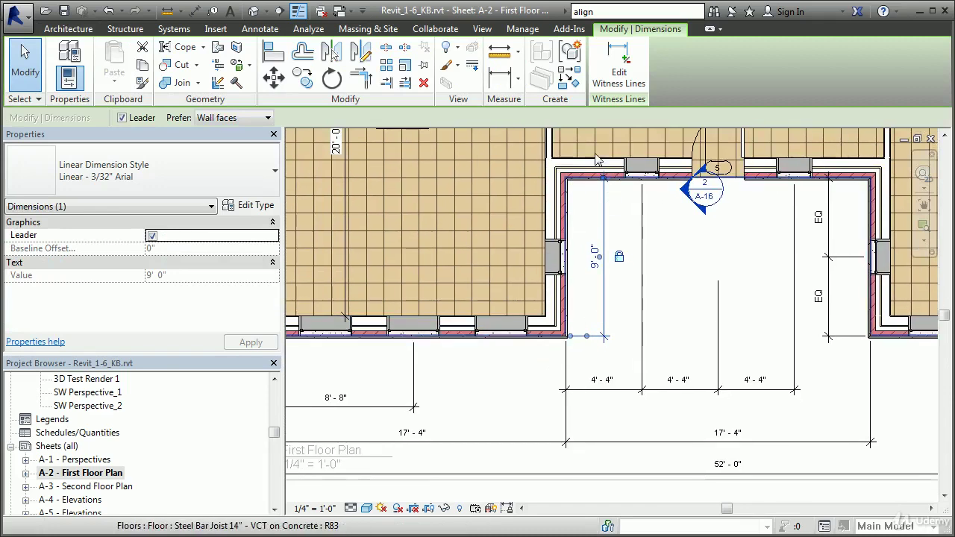
key(Escape)
click(606, 290)
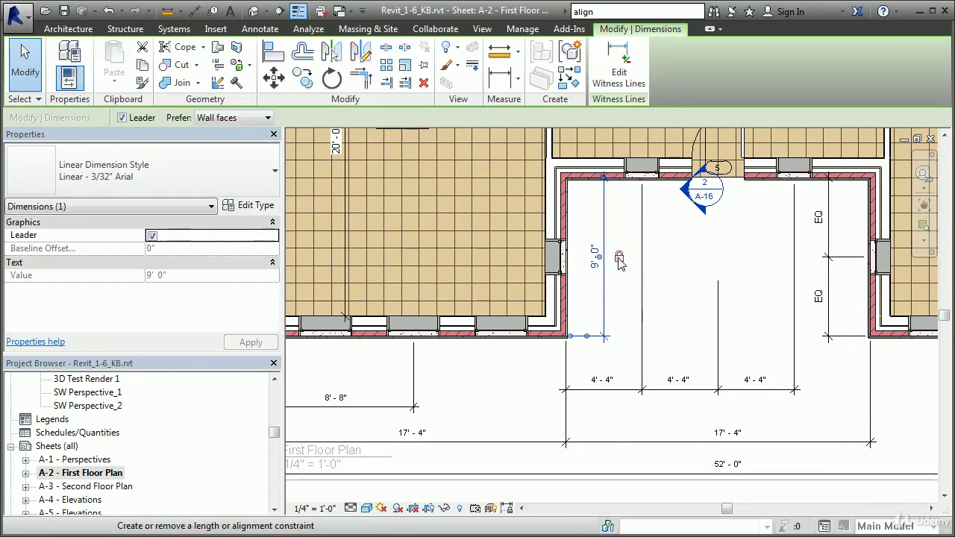
key(Escape)
click(543, 331)
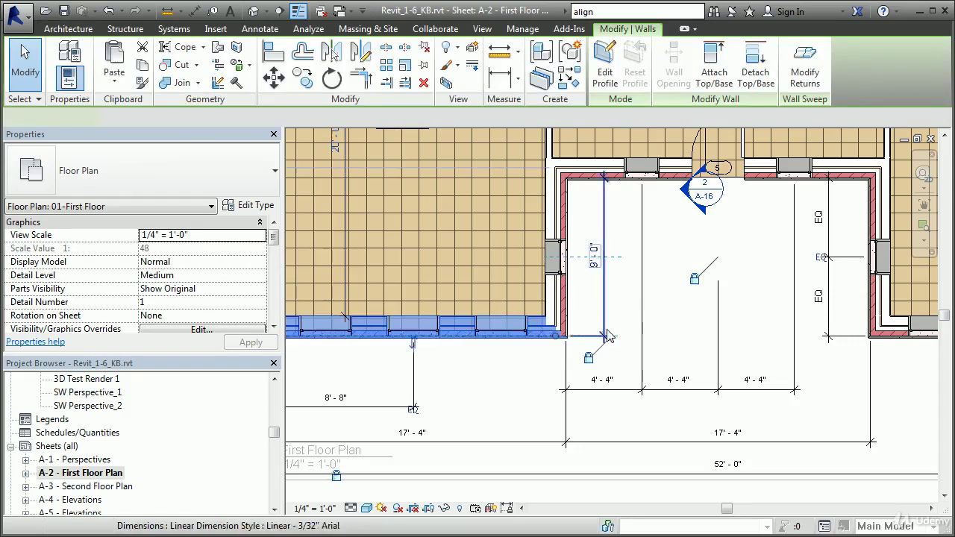
click(595, 255)
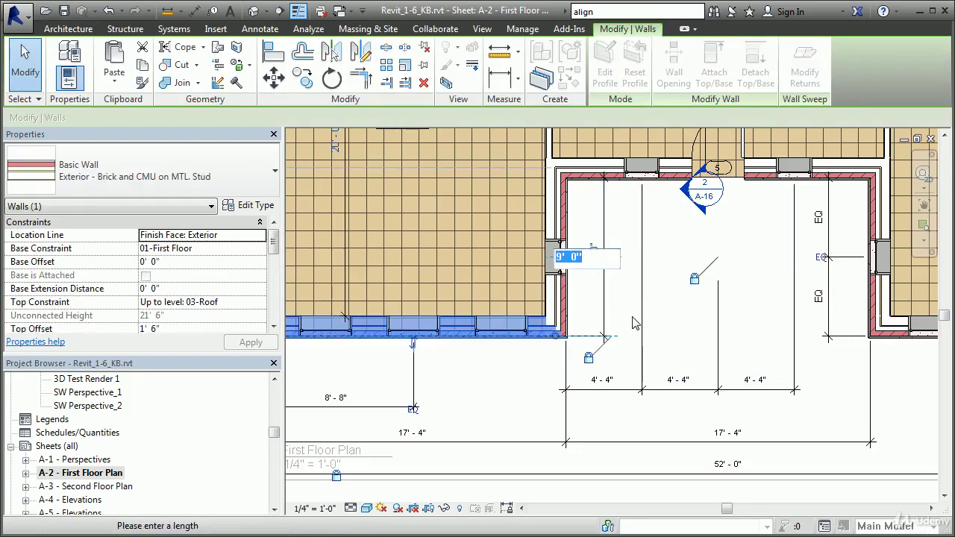
text(8)
key(Return)
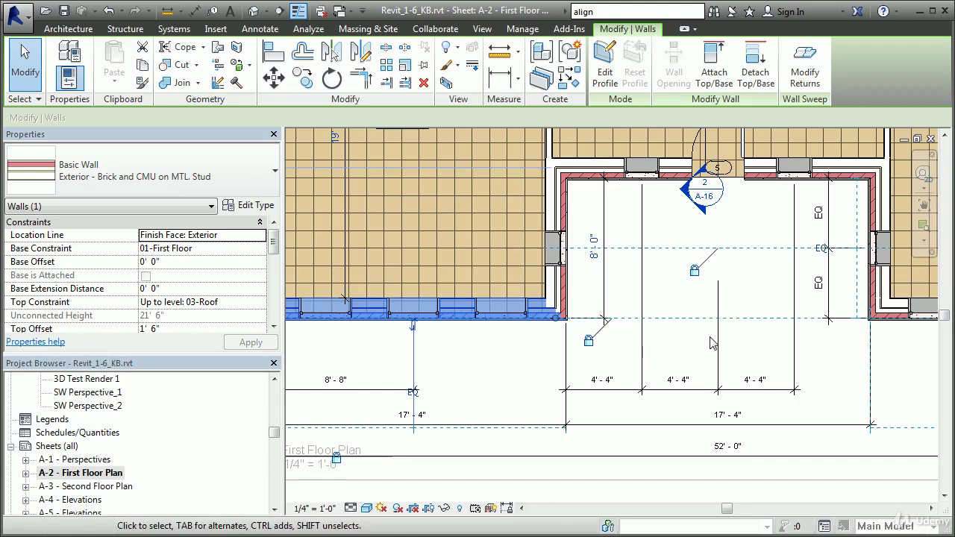
Unlock the alignment between the south exterior walls of Office 101 and Office 7
click(501, 306)
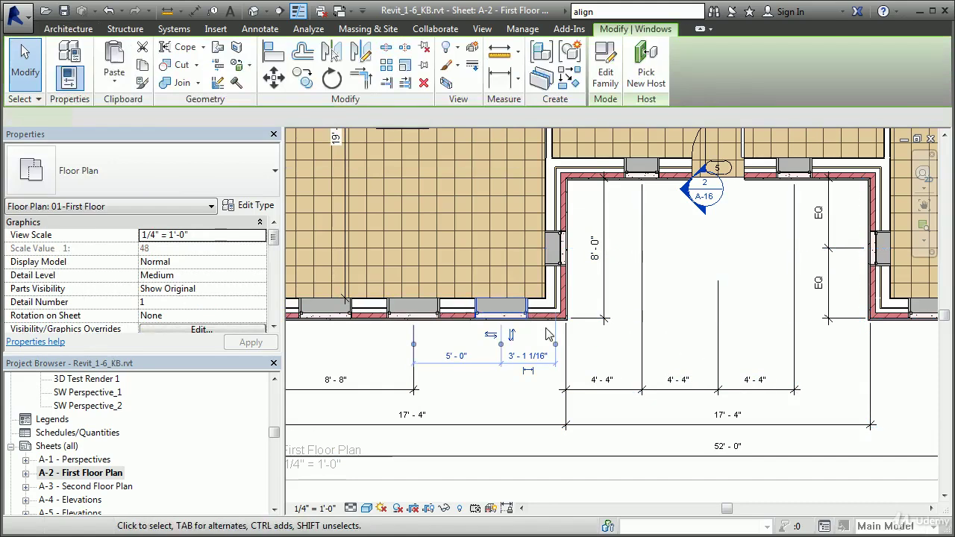
click(528, 356)
key(Return)
click(552, 316)
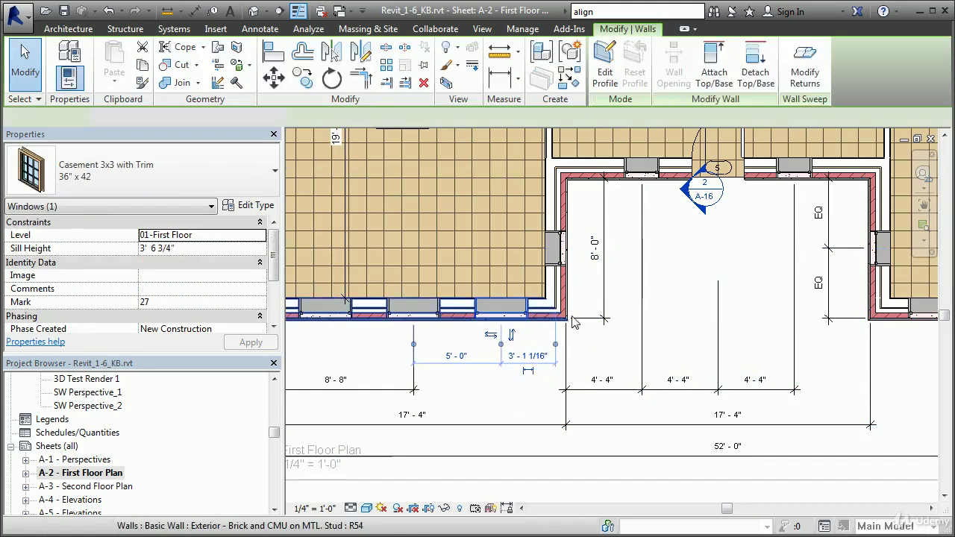
middle_drag(932, 373, 800, 364)
click(863, 349)
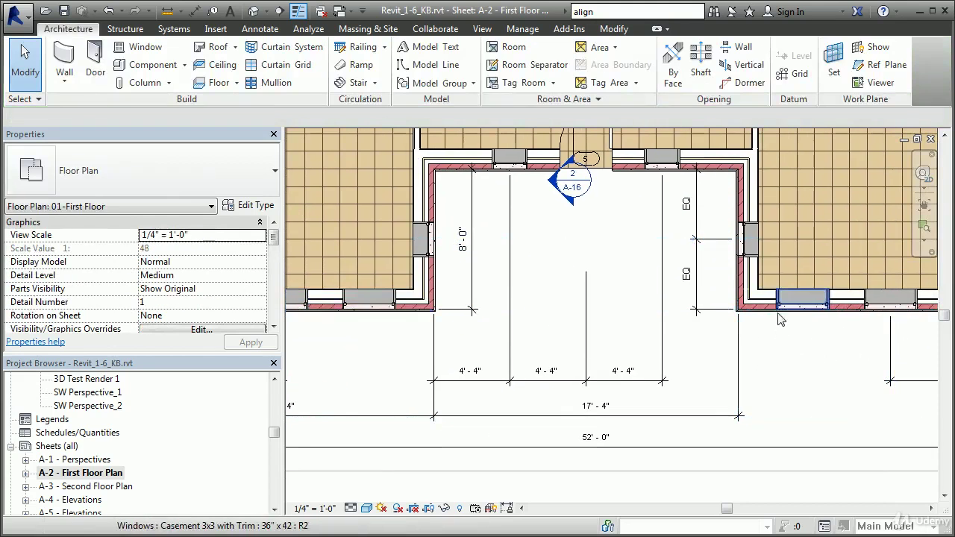
middle_drag(418, 303, 614, 323)
click(606, 323)
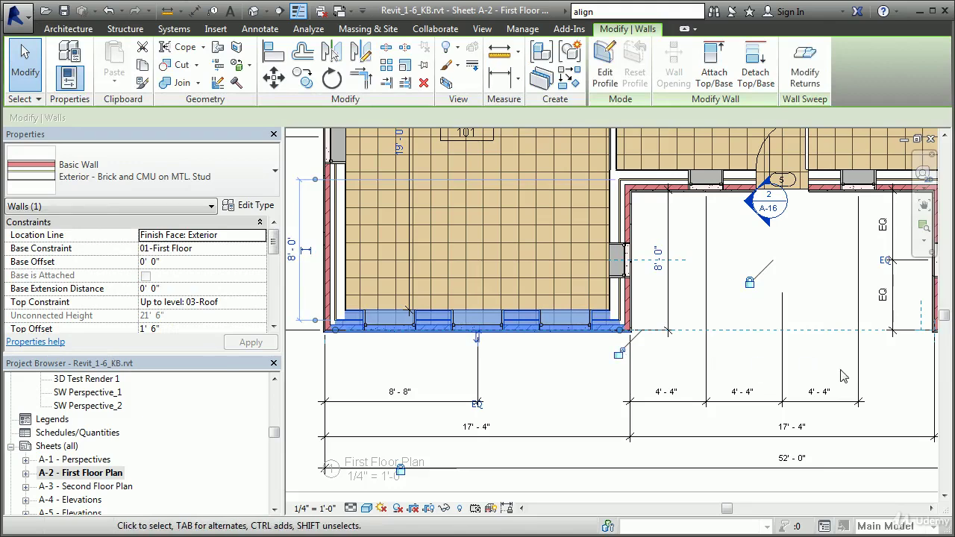
middle_drag(829, 378, 744, 354)
click(804, 364)
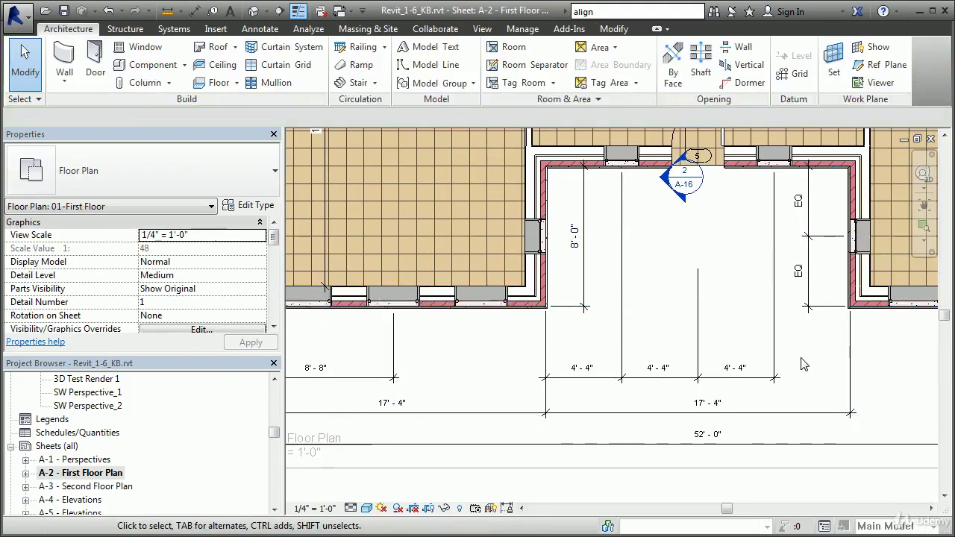
Set the depth on the recess's west side to 10' 0" by moving Office 101's south exterior wall
click(533, 302)
click(576, 237)
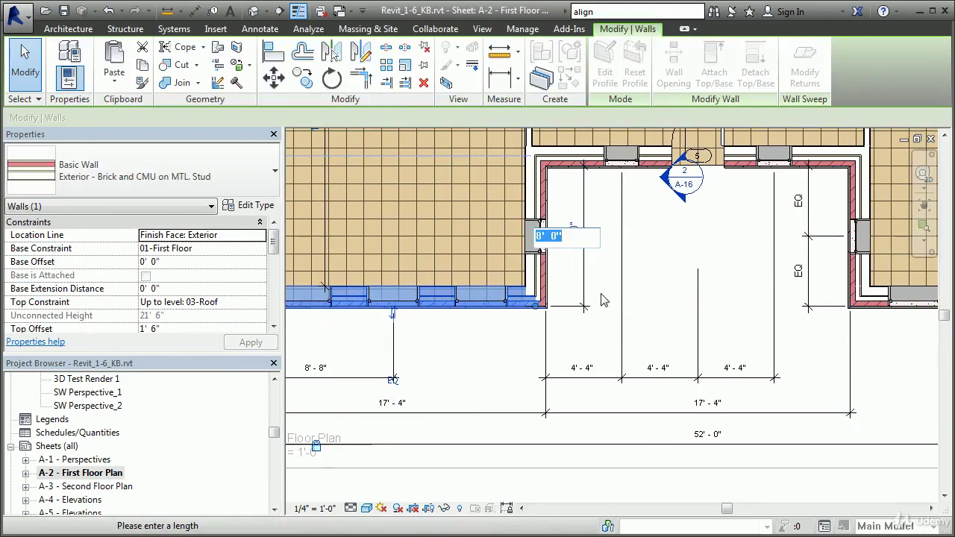
text(10)
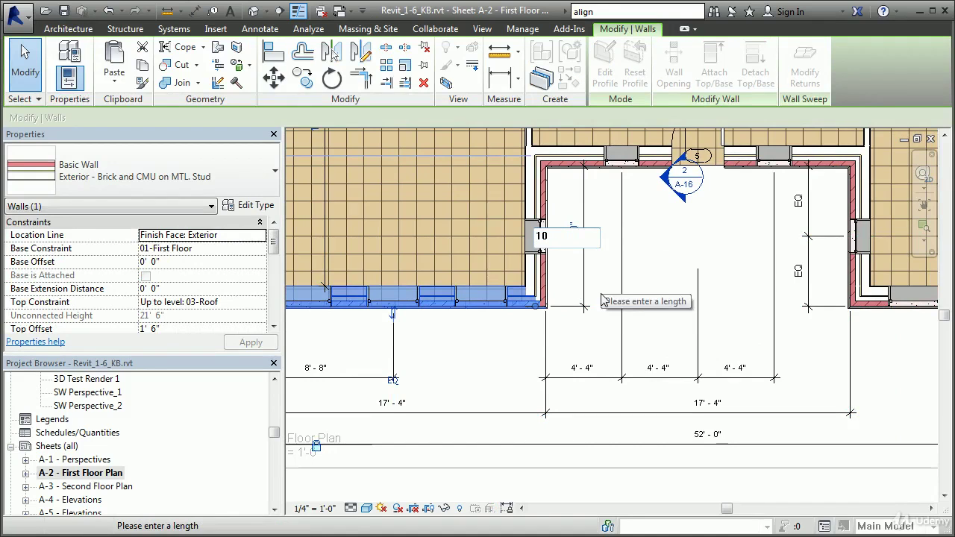
key(Return)
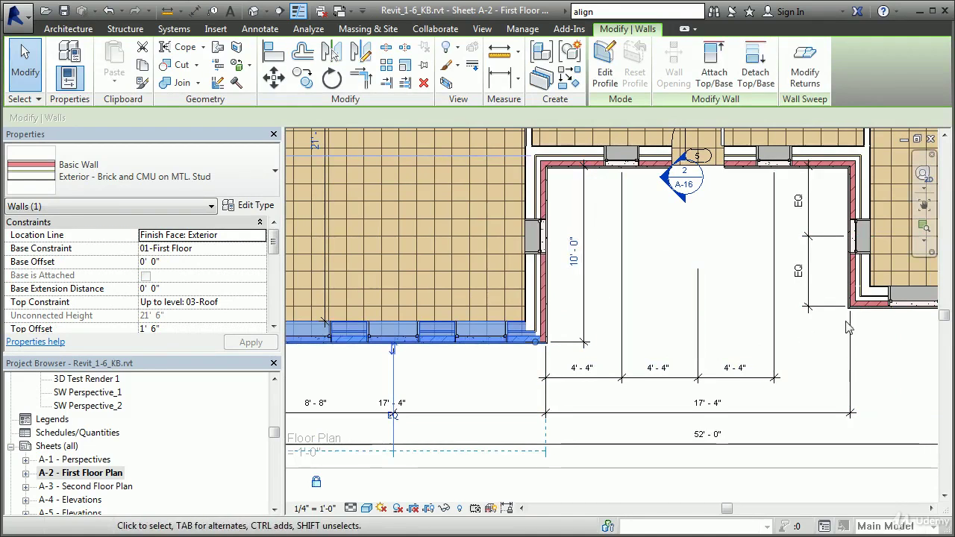
Align Office 7's south exterior wall with the exterior face of Office 101's south wall and lock the alignment
key(Escape)
middle_drag(897, 336, 830, 317)
scroll(831, 316, down, 2)
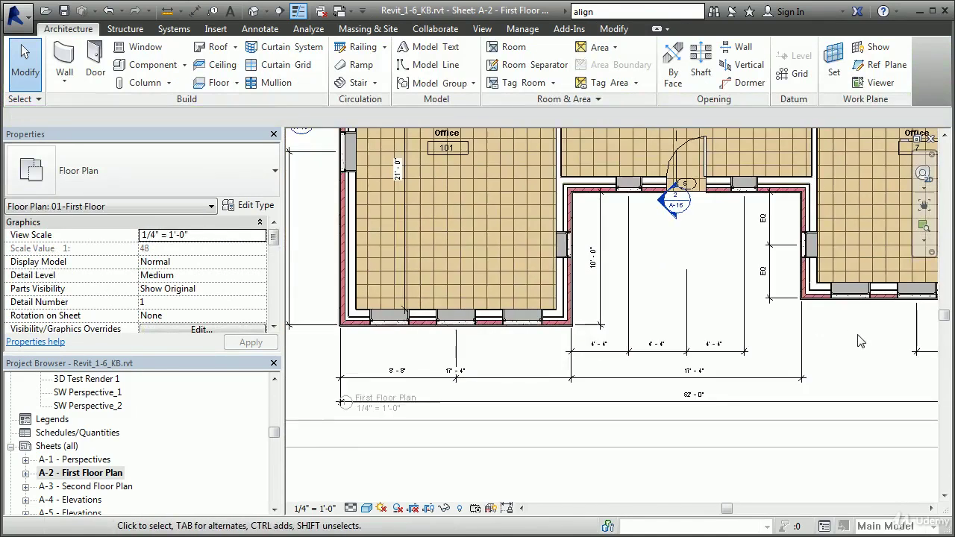
middle_drag(861, 345, 813, 355)
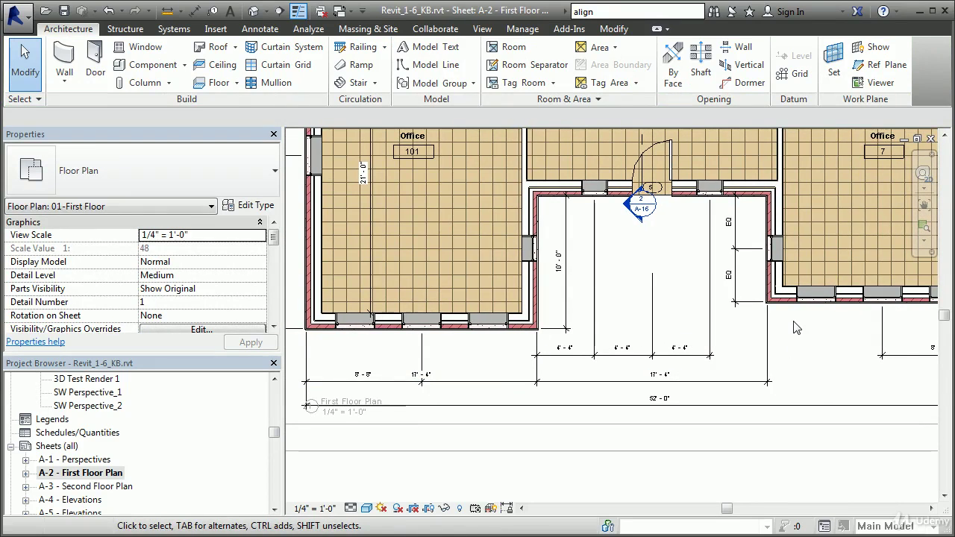
key(a)
key(l)
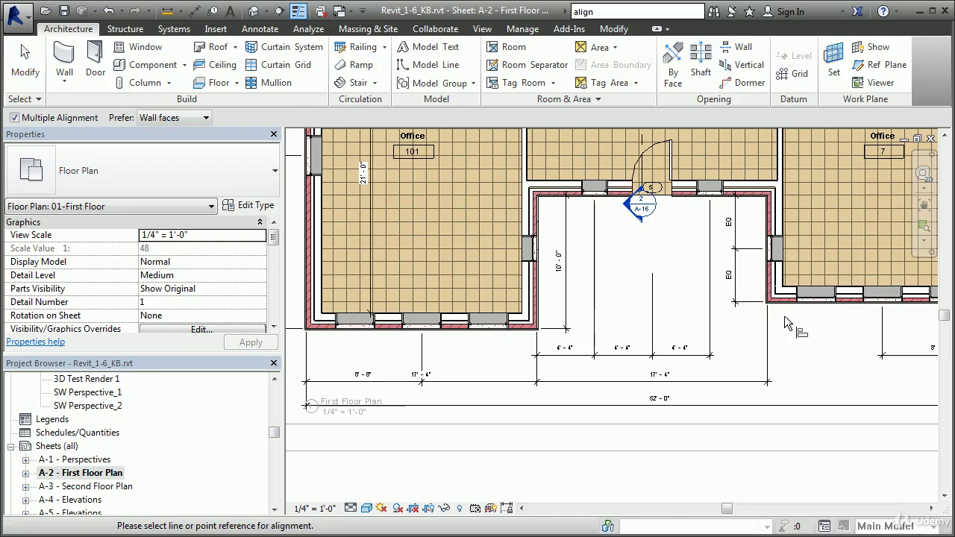
click(532, 327)
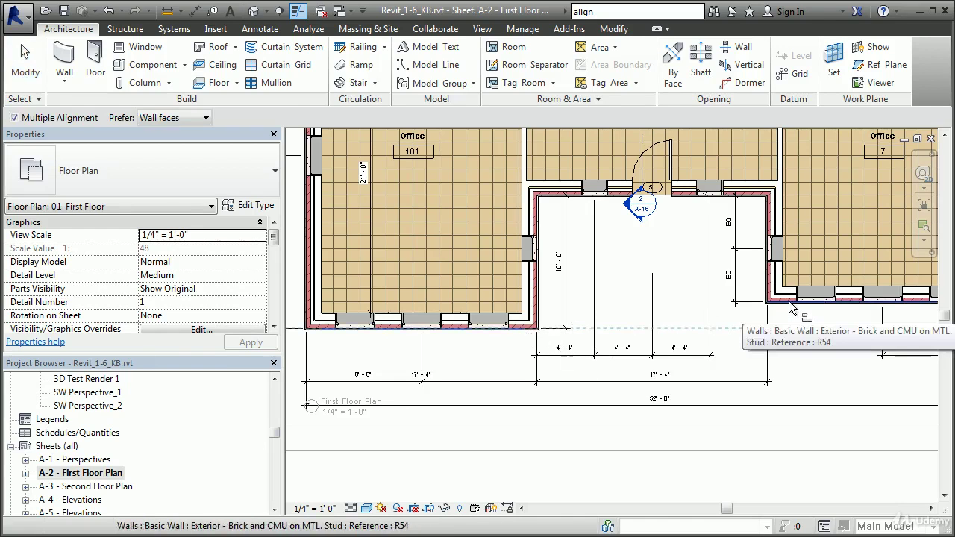
click(789, 301)
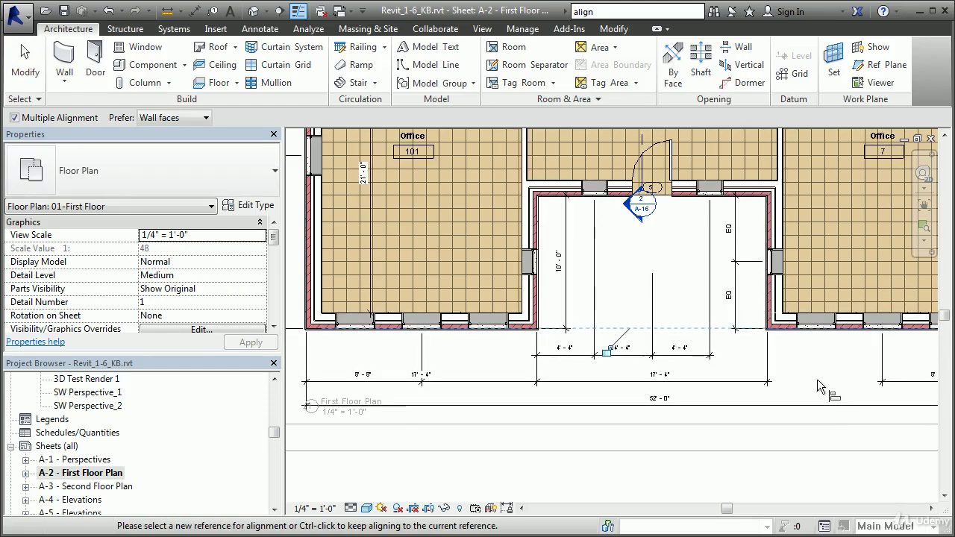
right_click(787, 360)
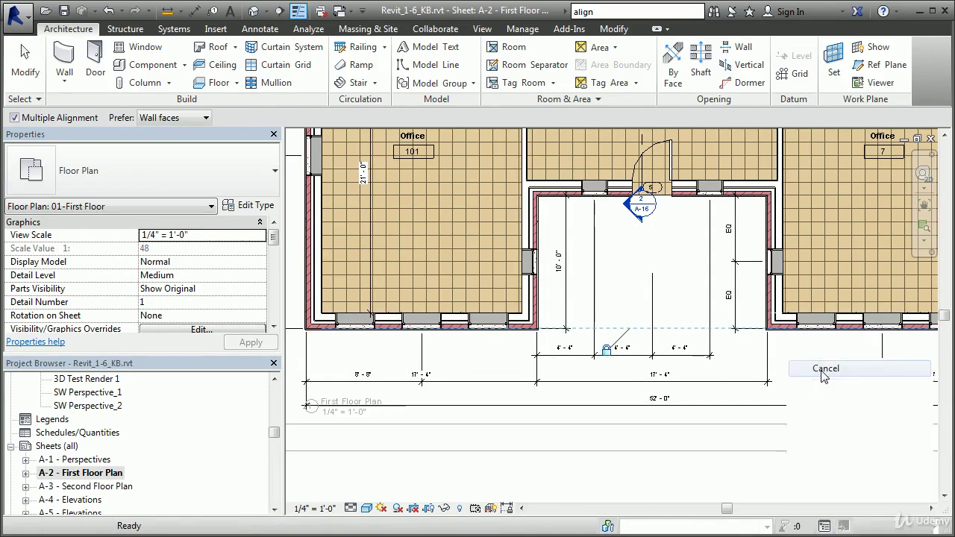
click(817, 367)
right_click(489, 346)
click(500, 350)
Set the recess's west side depth to 8' 0" by moving Office 101's south exterior wall
click(470, 322)
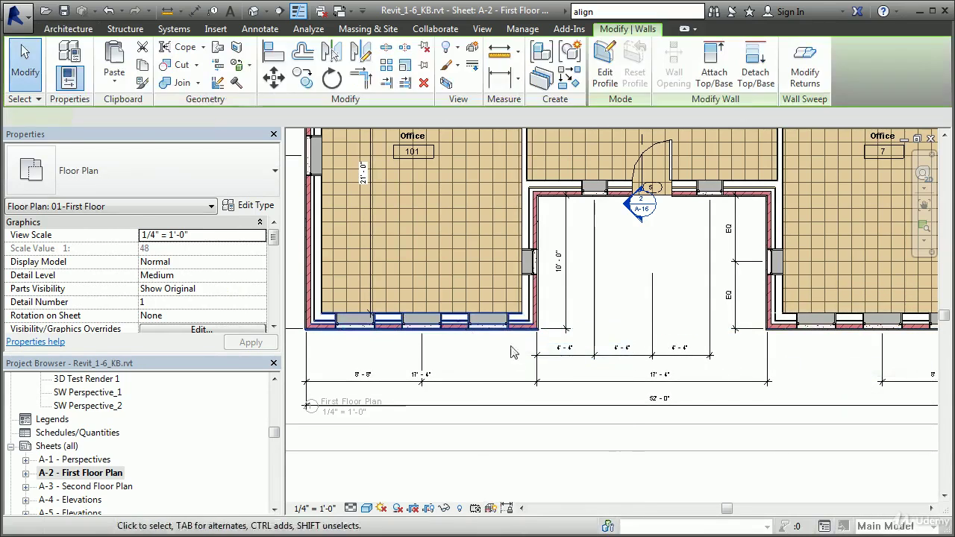
click(561, 274)
text(8)
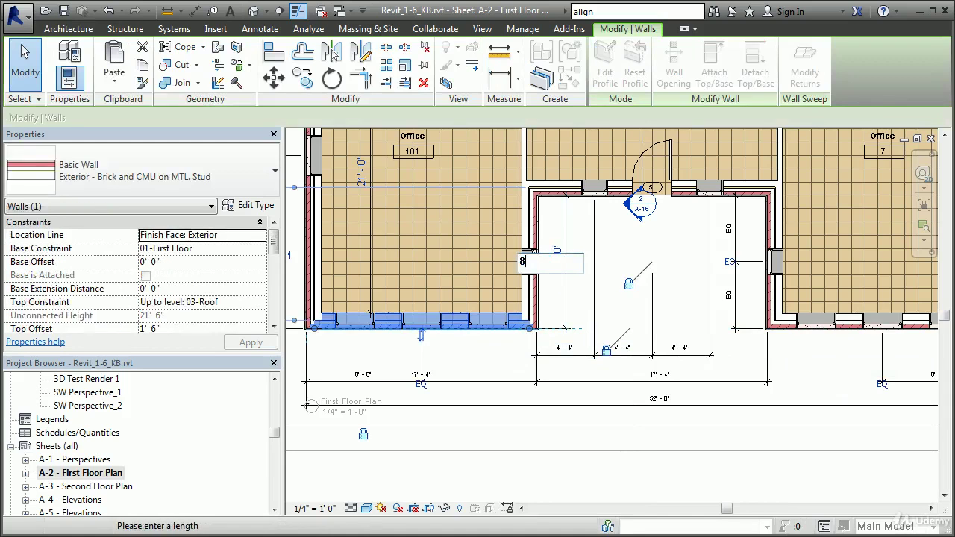
key(Return)
click(819, 340)
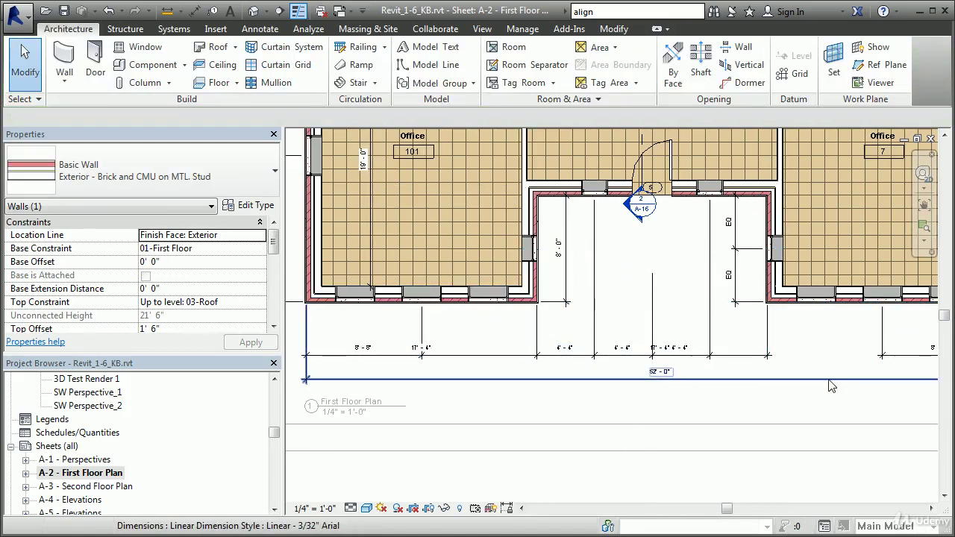
Narrow the Properties palette and Project Browser to enlarge the drawing area around the recess
middle_drag(802, 339, 778, 383)
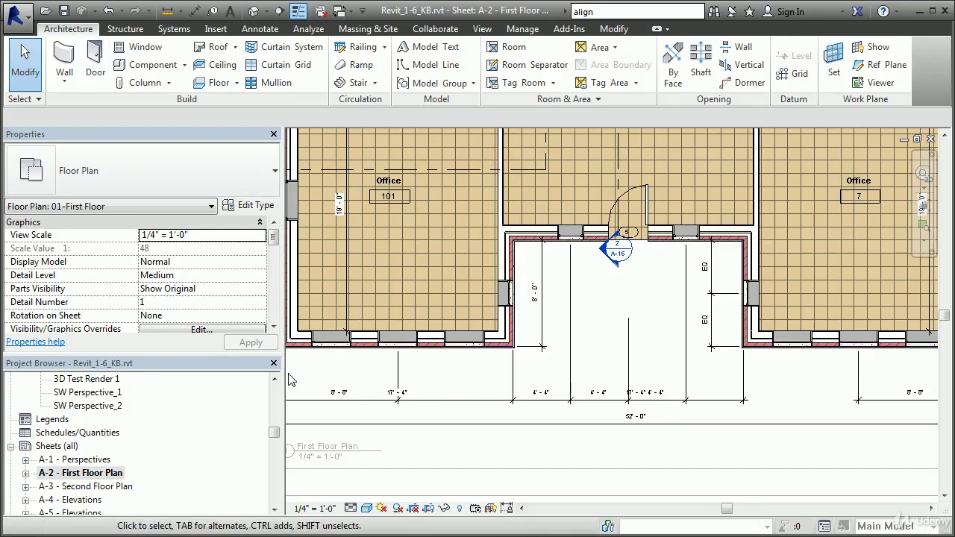
drag(282, 389, 224, 394)
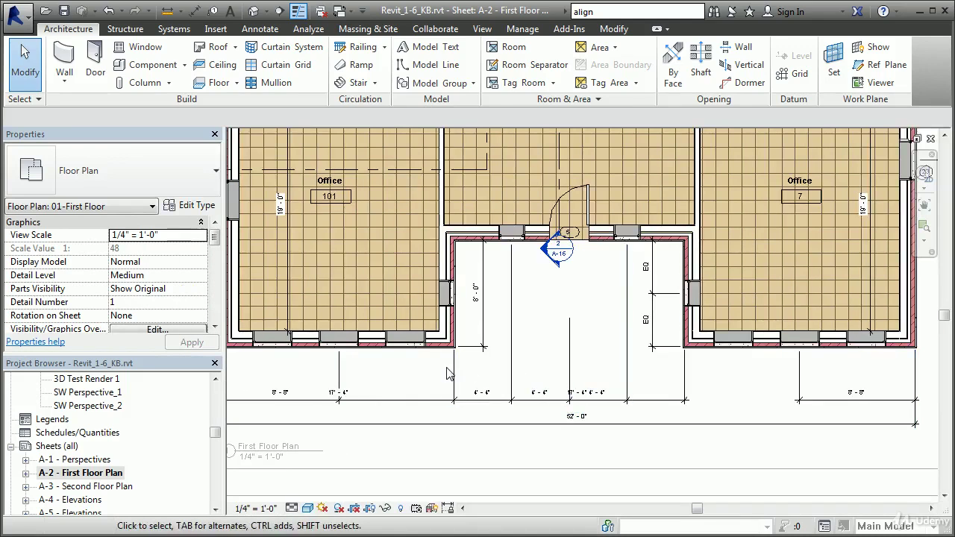